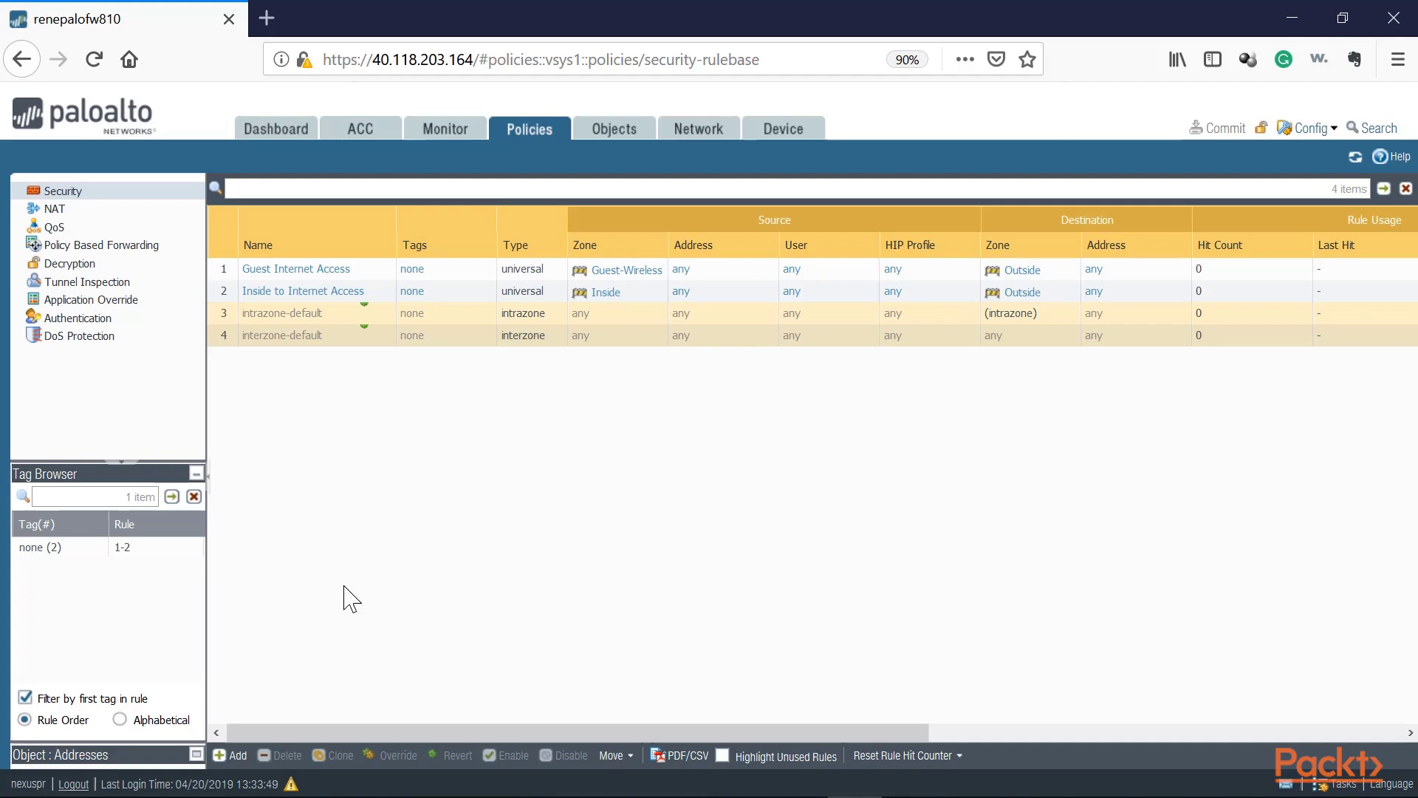
# View the predefined default profile under Objects > Security Profiles > URL Filtering
pyautogui.click(611, 133)
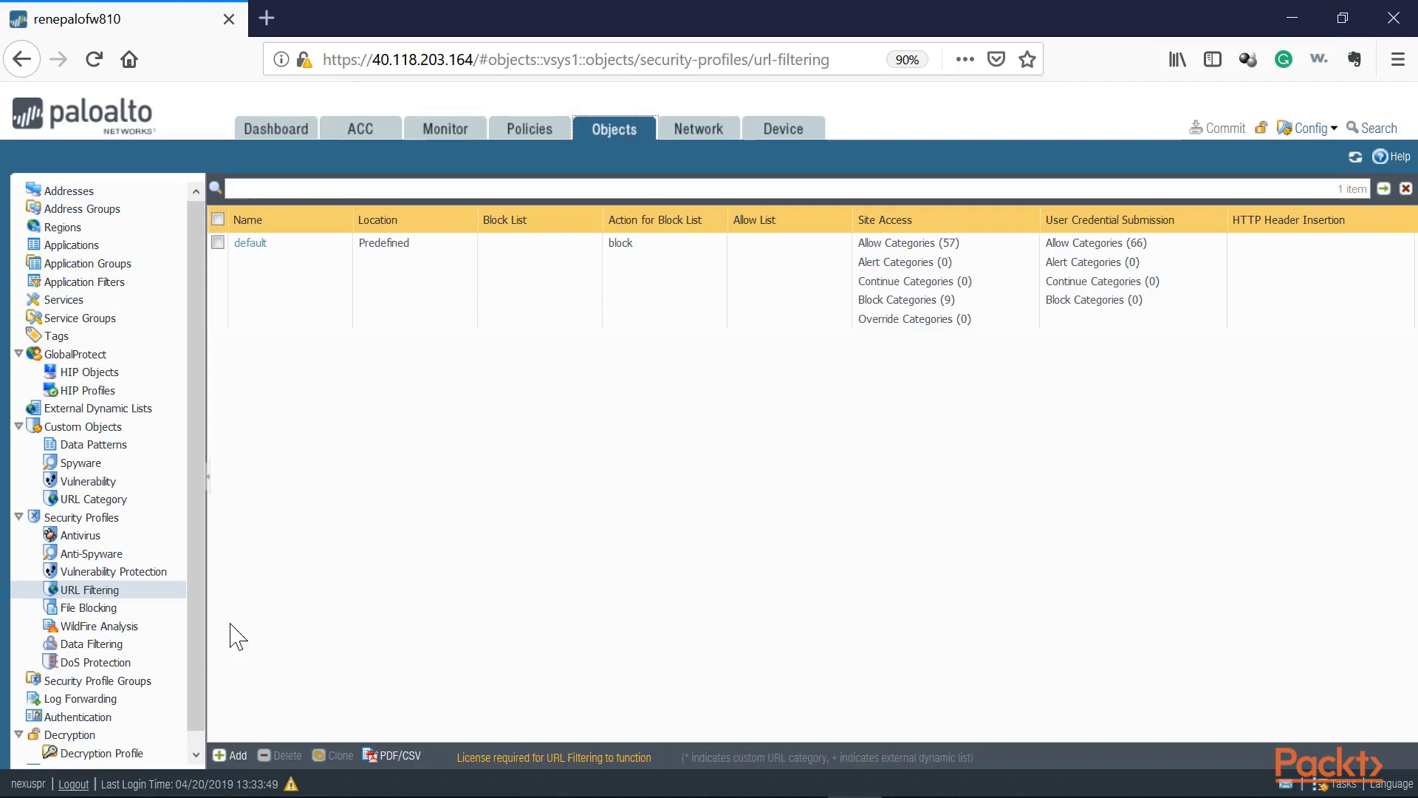
pyautogui.click(89, 591)
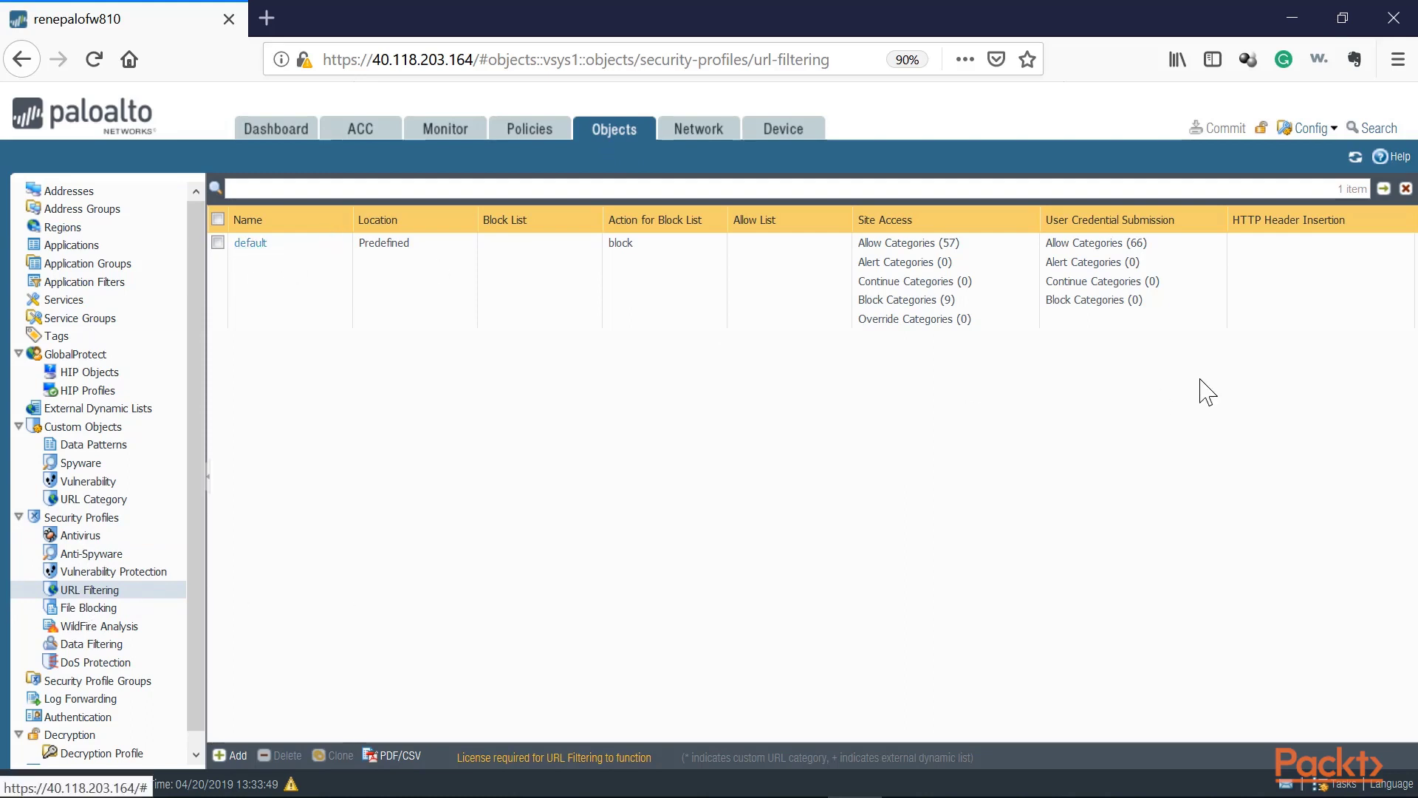
pyautogui.click(249, 243)
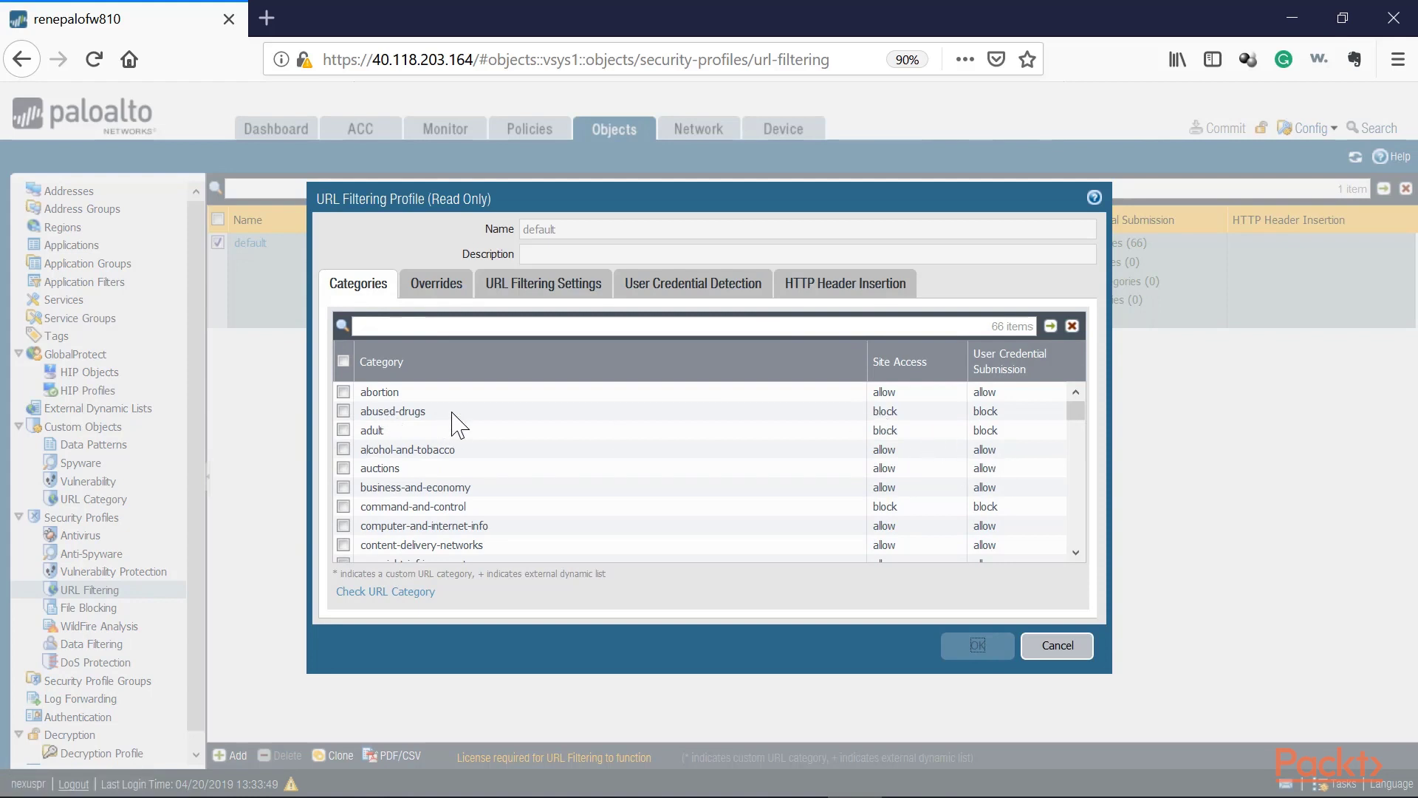
pyautogui.scroll(-2, 604, 480)
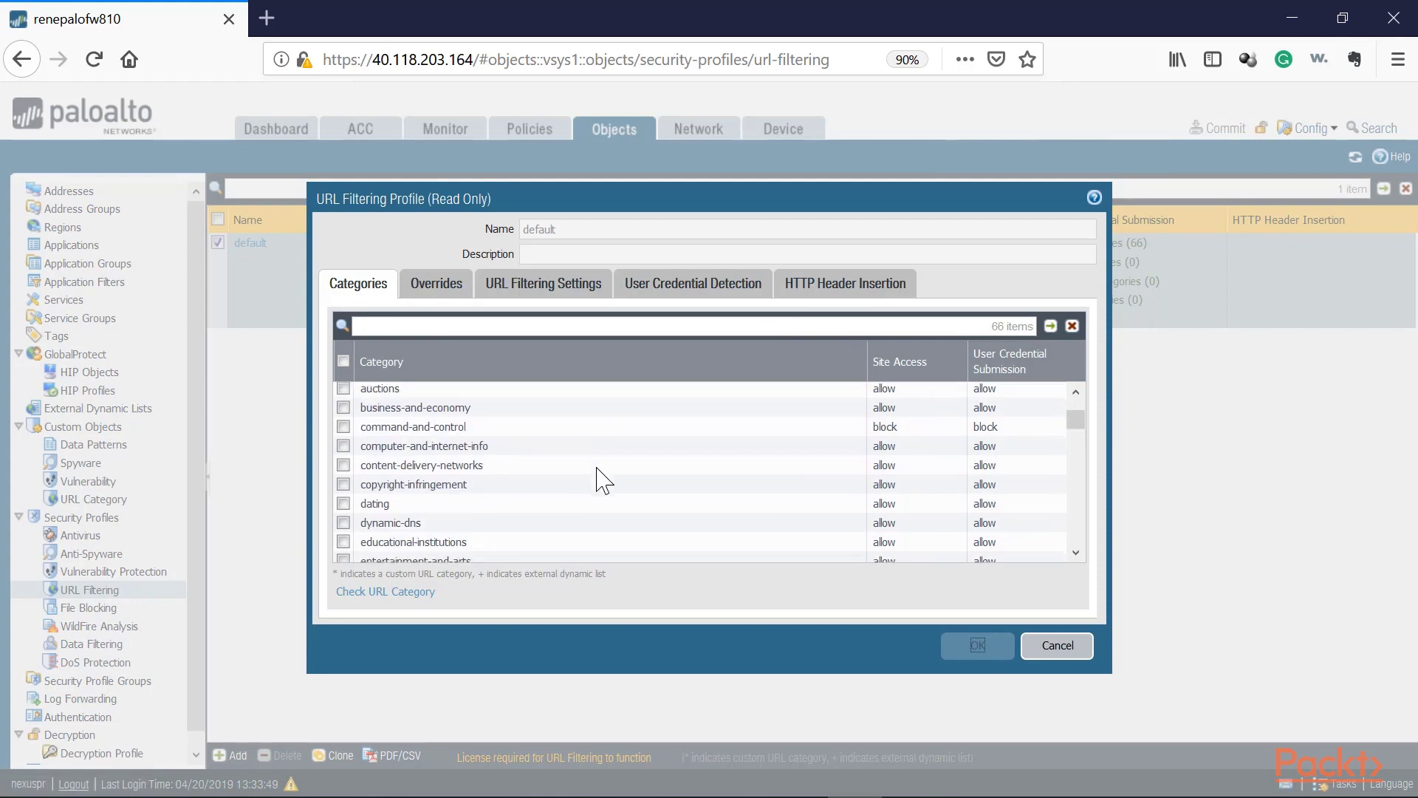
pyautogui.click(549, 426)
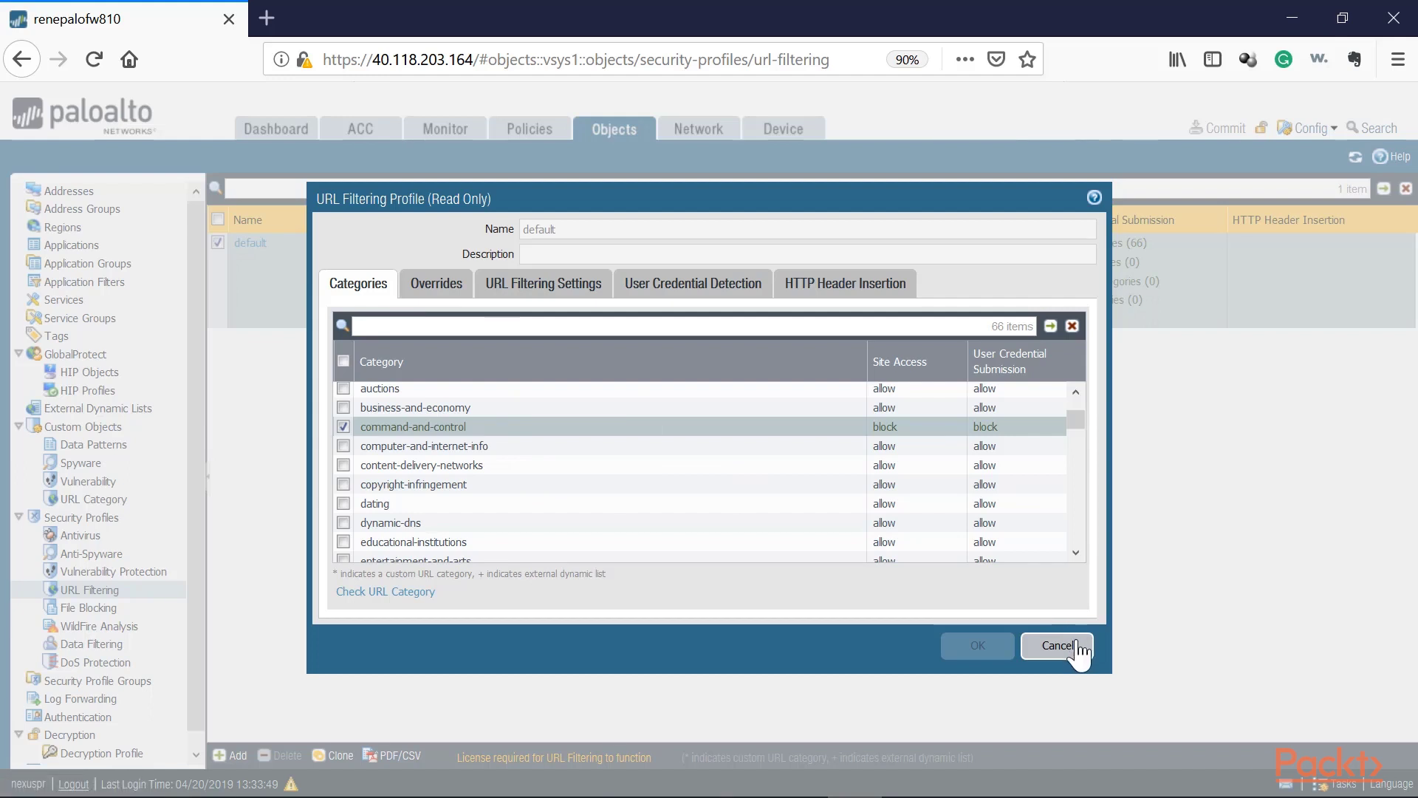
pyautogui.scroll(-8, 520, 488)
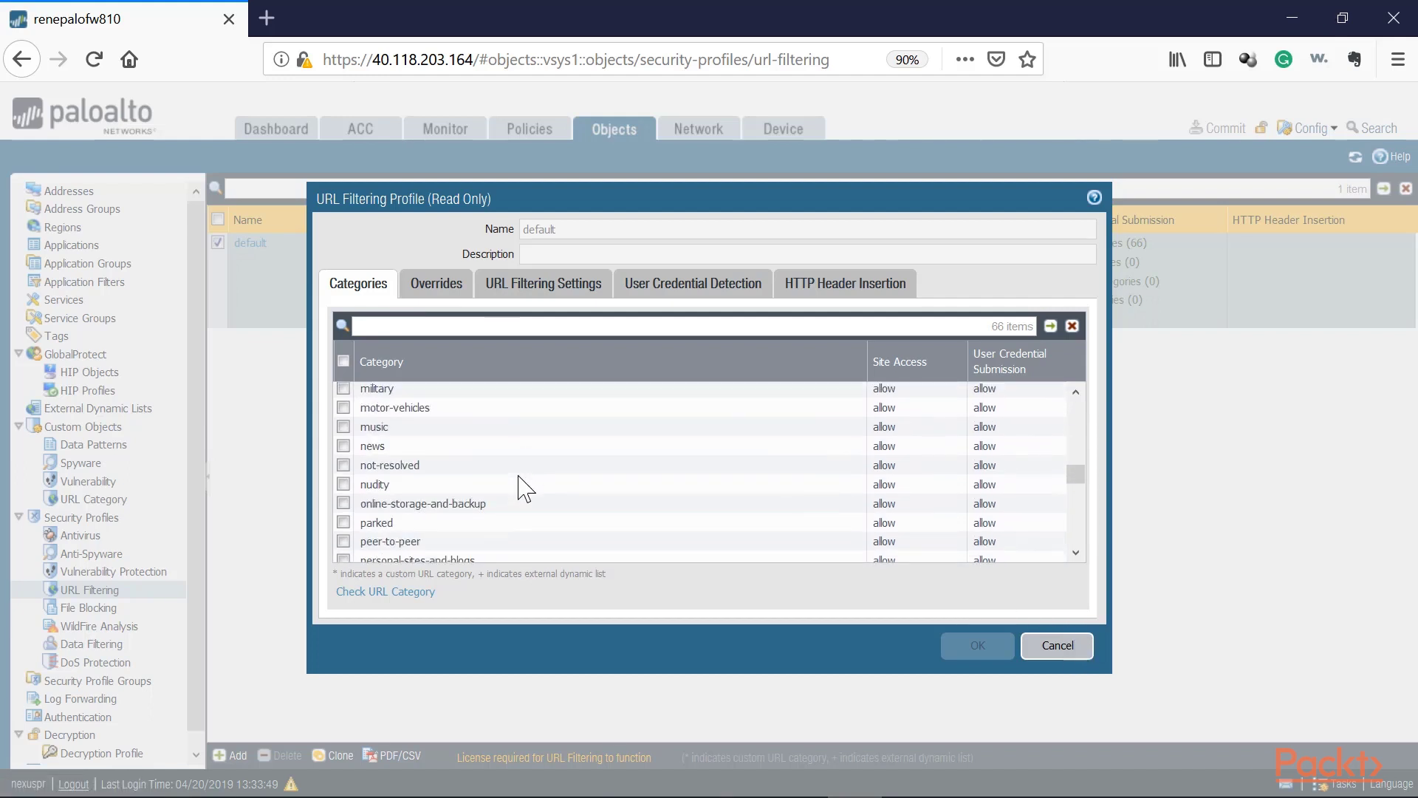
pyautogui.scroll(2, 517, 485)
pyautogui.click(426, 455)
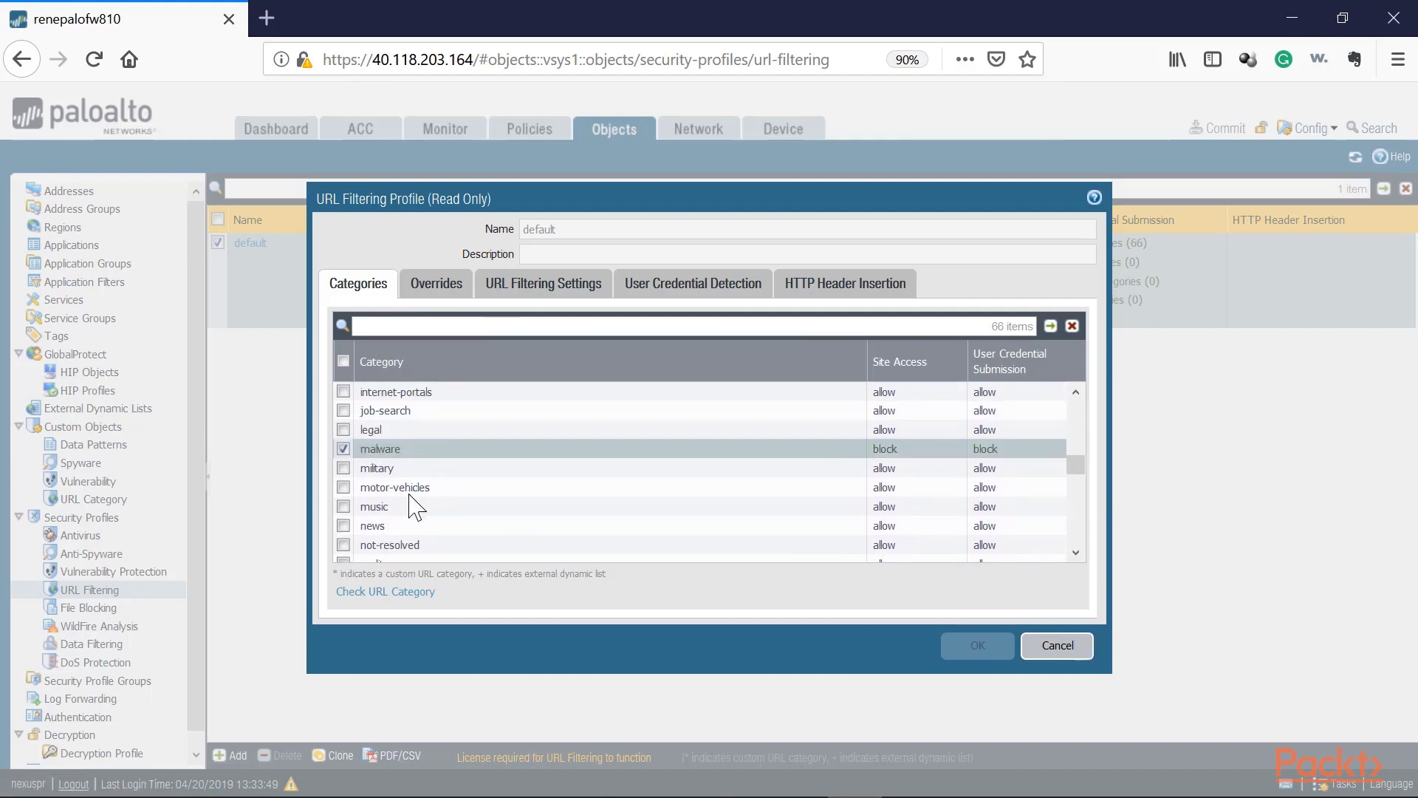
pyautogui.scroll(5, 854, 531)
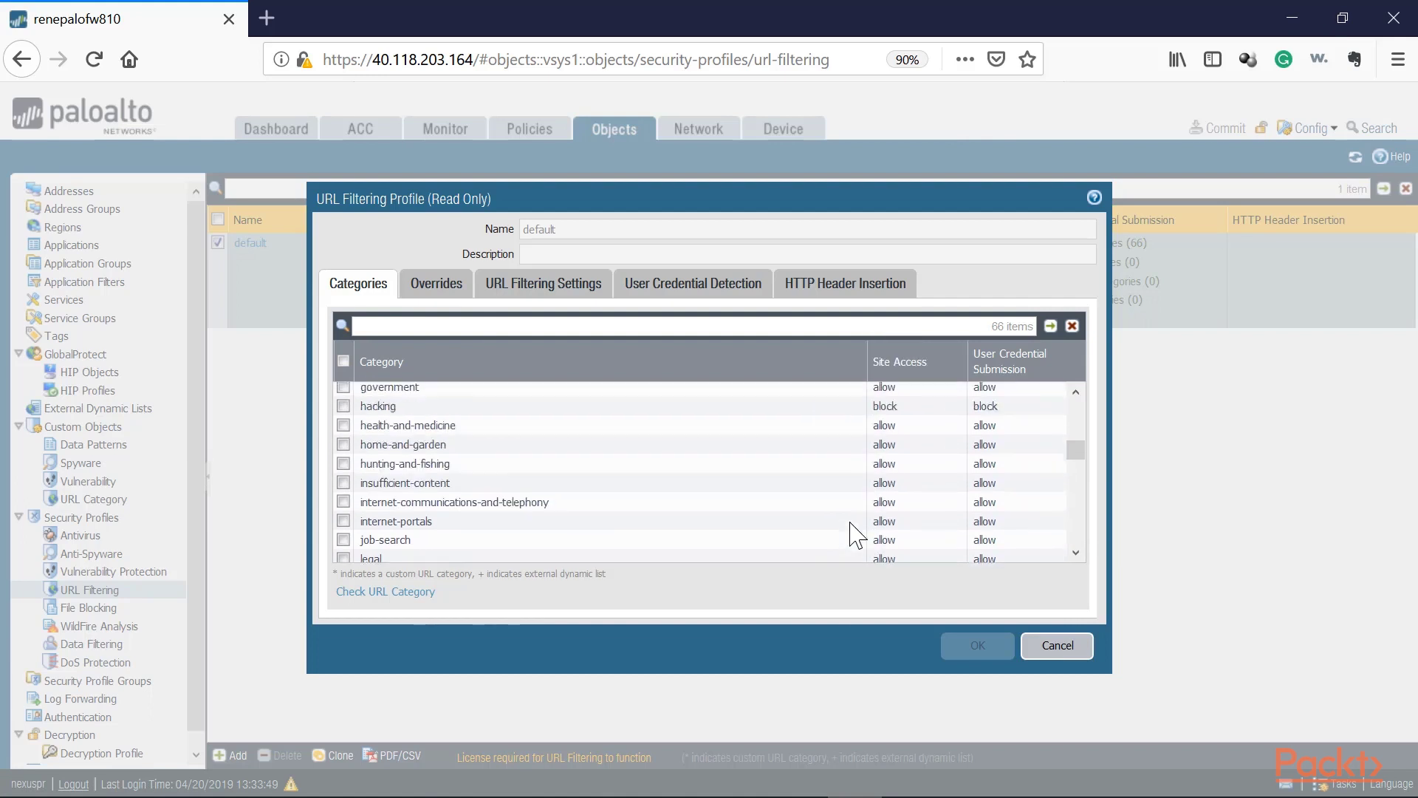
pyautogui.scroll(2, 854, 533)
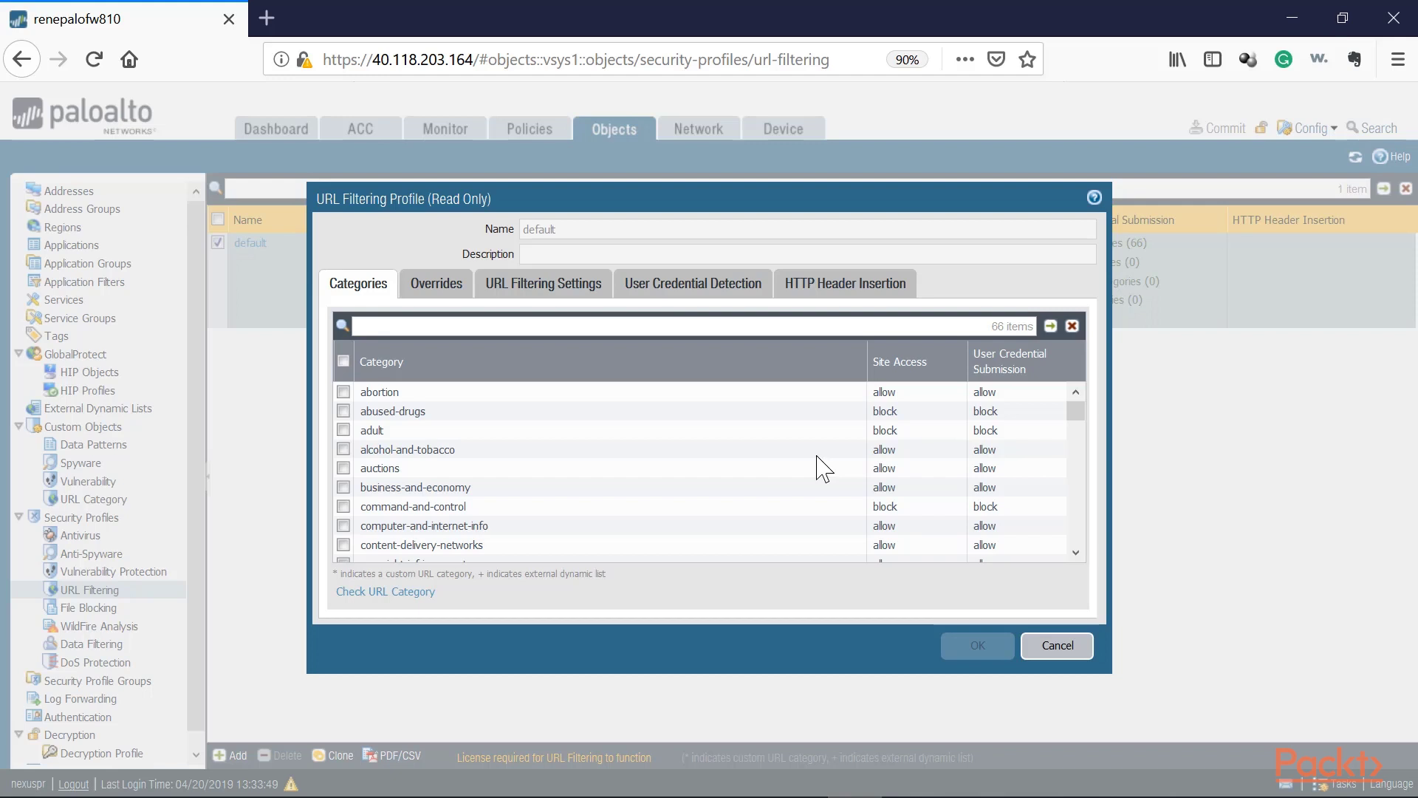
pyautogui.click(1056, 645)
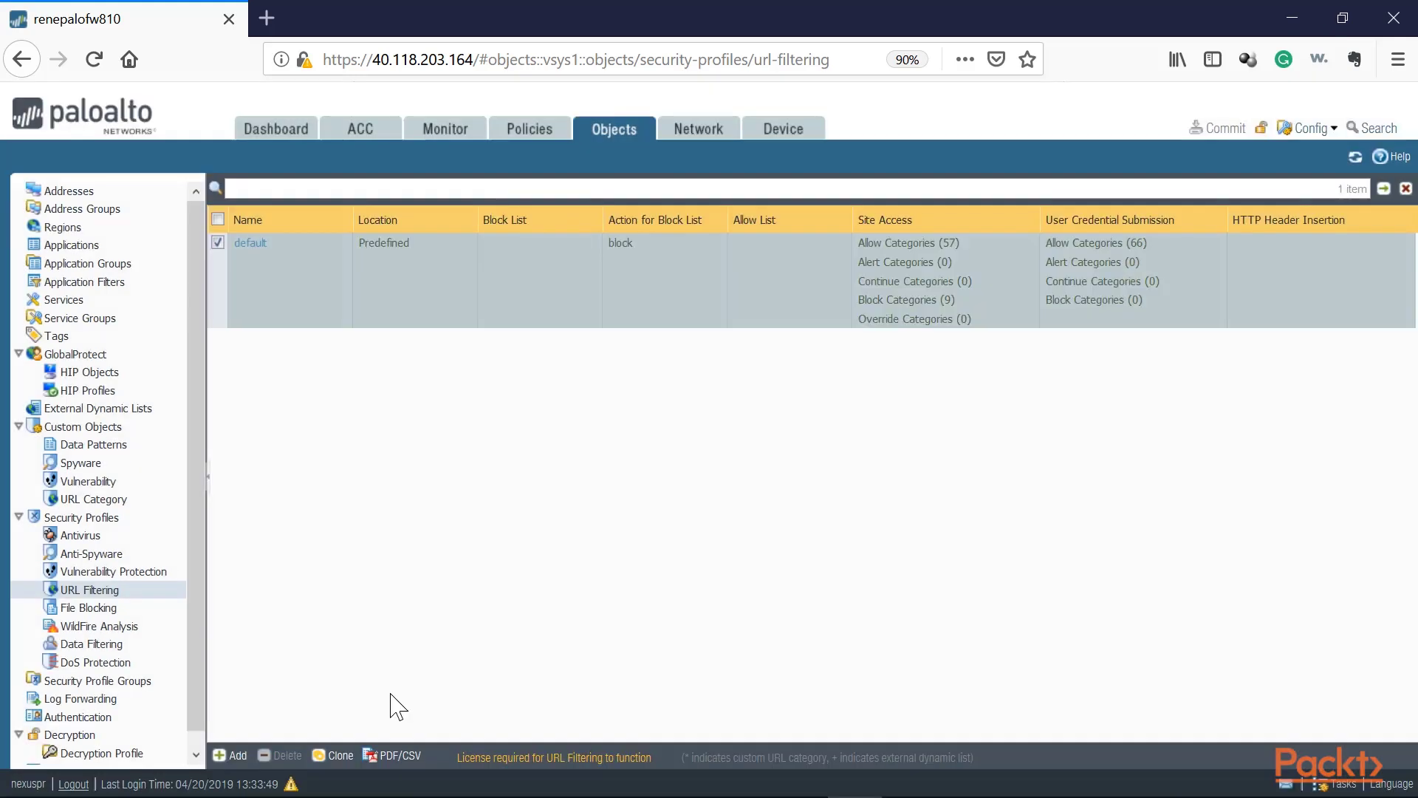
# Add a new URL Filtering profile named Corp-URL-Filter-Global
pyautogui.click(243, 746)
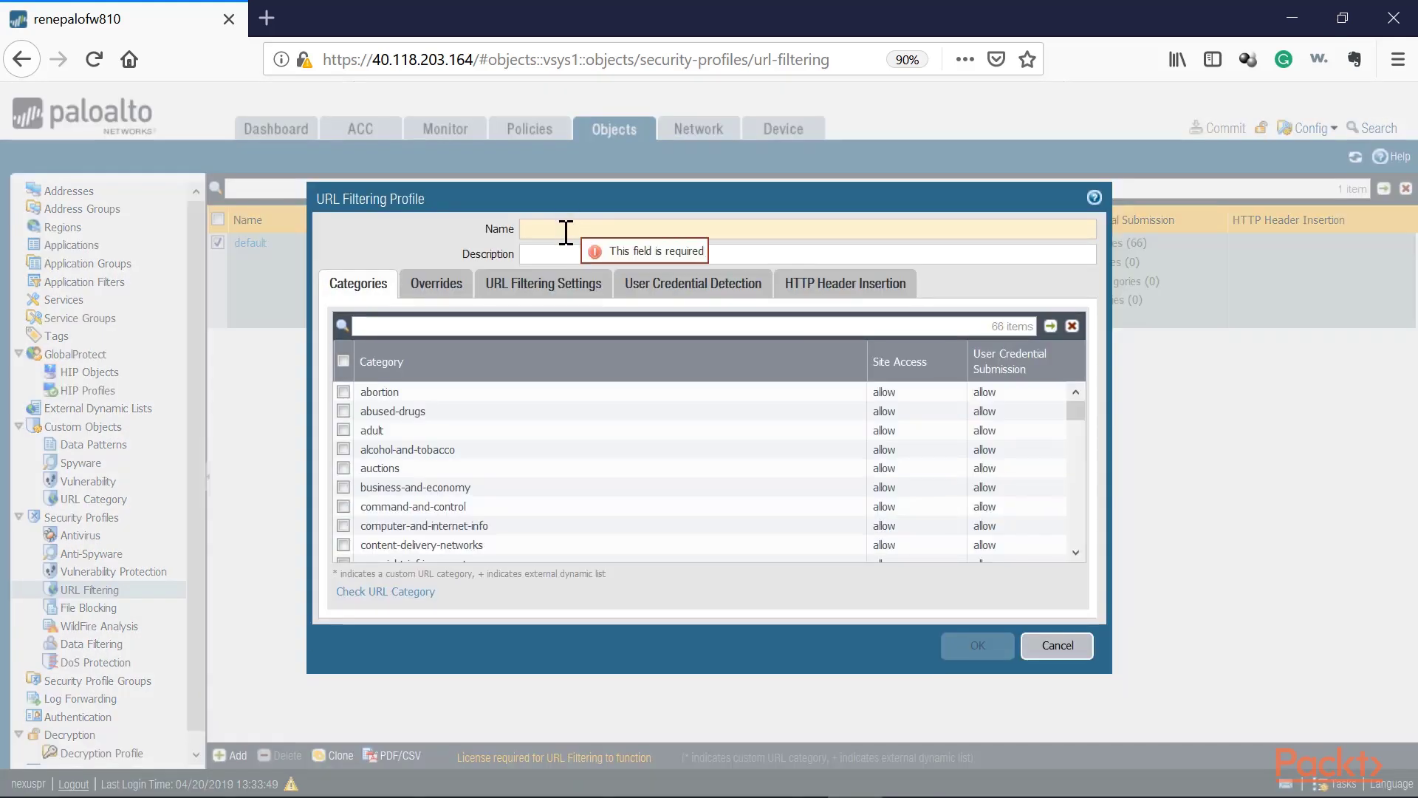
pyautogui.click(565, 232)
pyautogui.write('Corp-URL-Filter-Global')
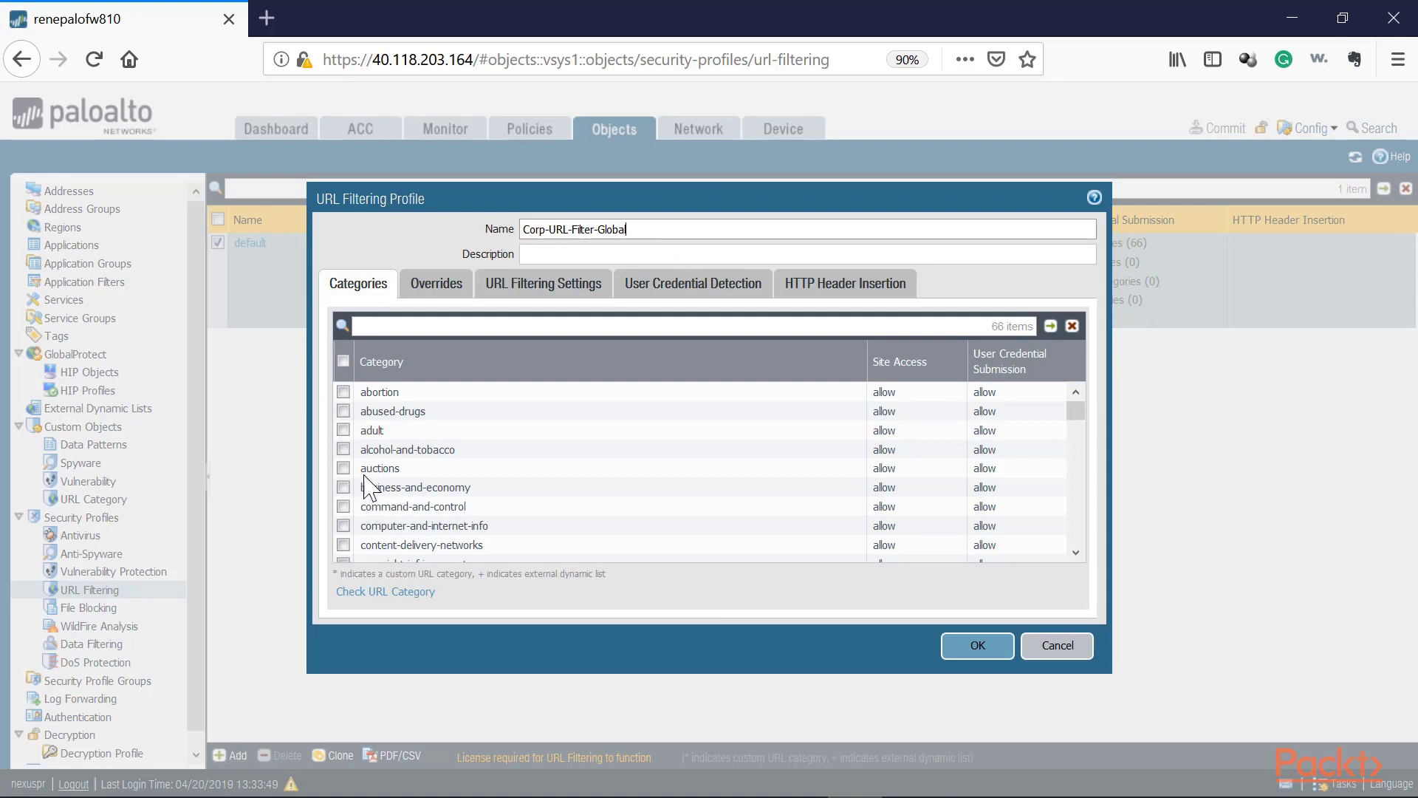
# Set abused-drugs to block for site access and credential submission, then select adult
pyautogui.click(442, 413)
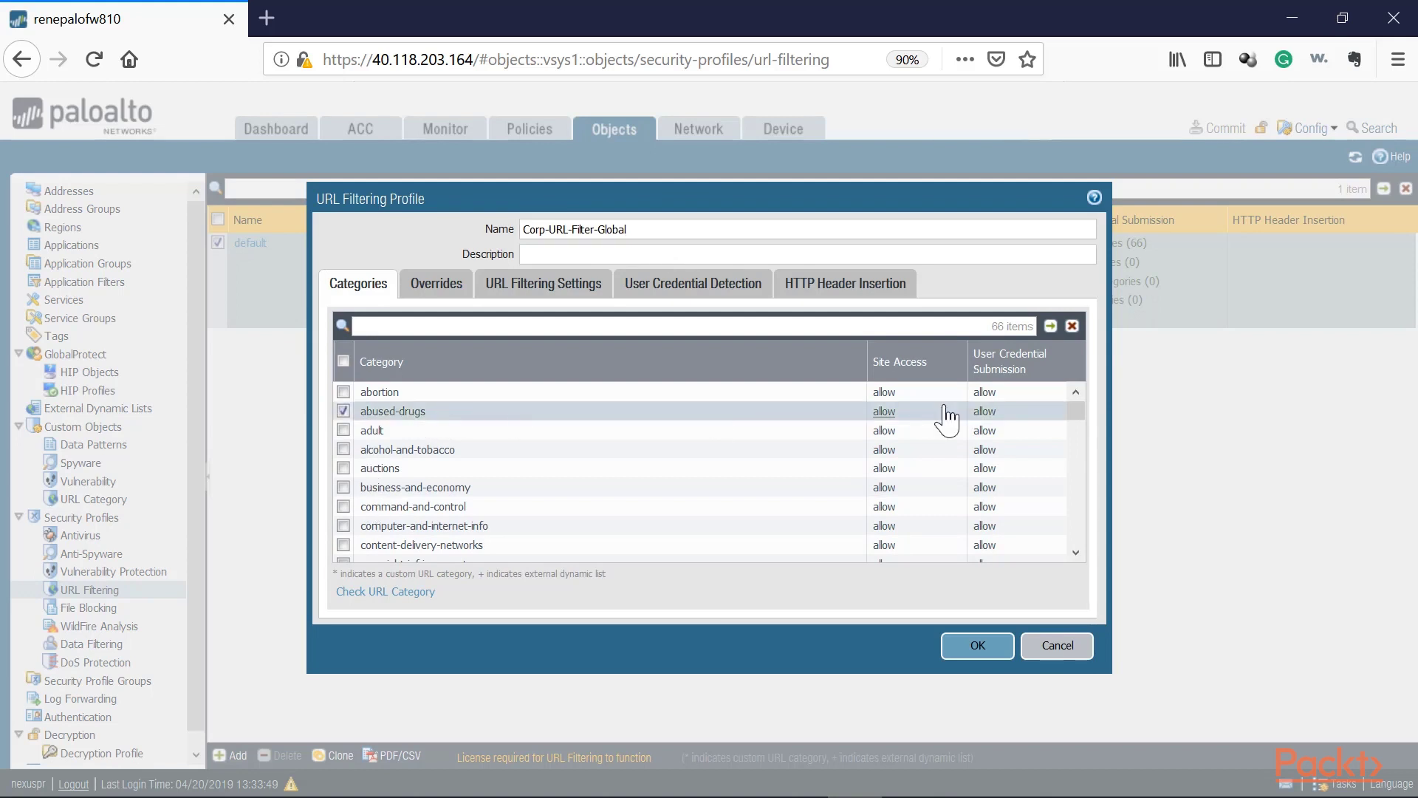
pyautogui.click(908, 415)
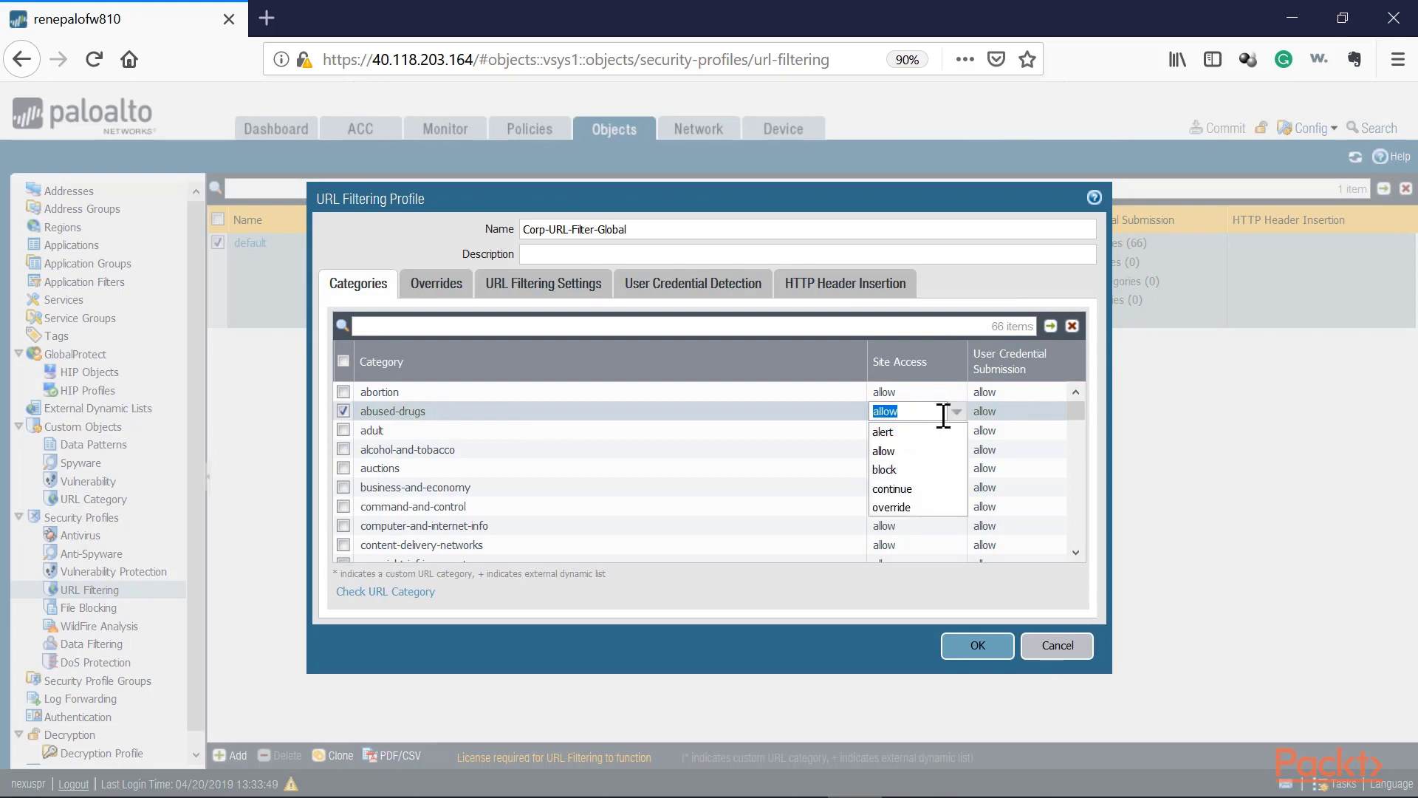
pyautogui.click(887, 470)
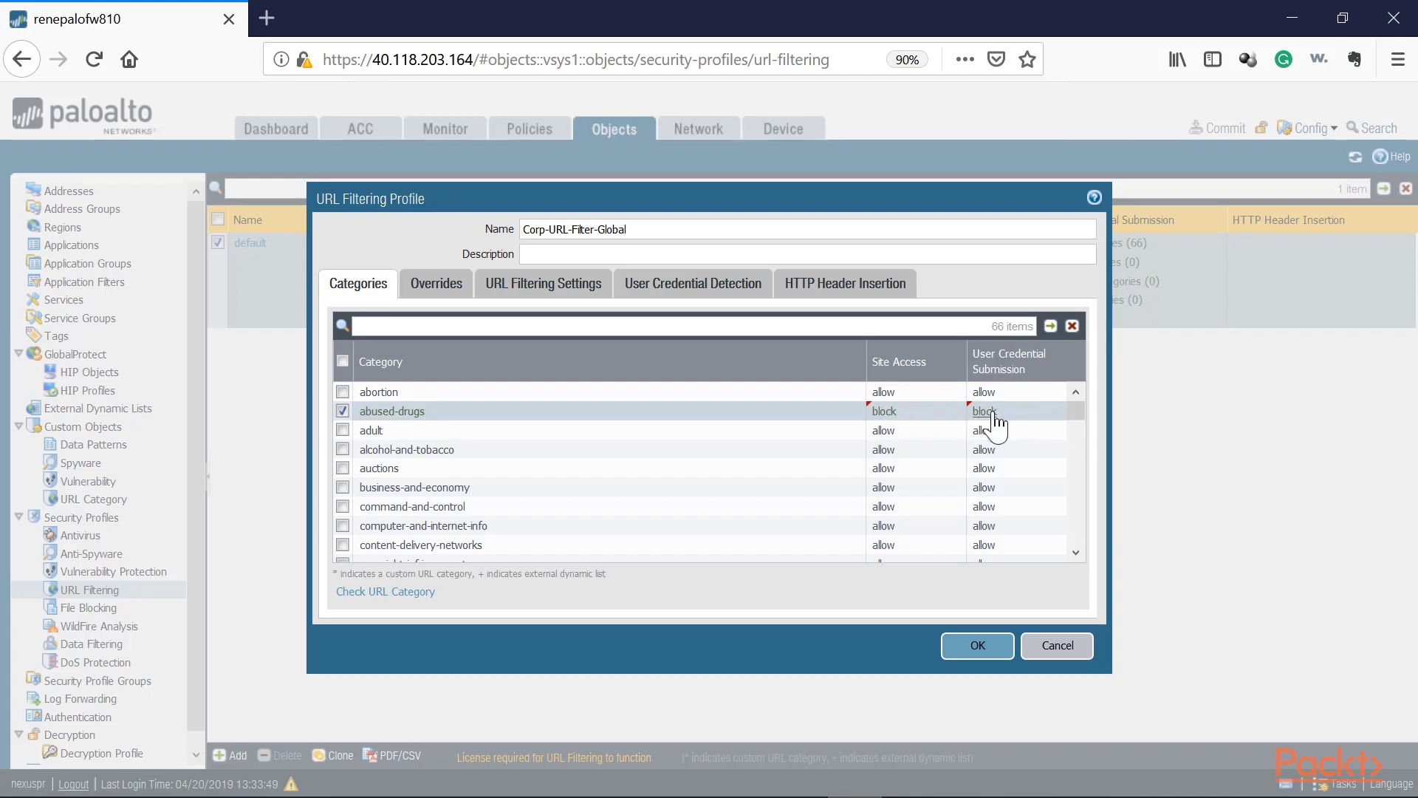
pyautogui.click(903, 411)
pyautogui.click(903, 452)
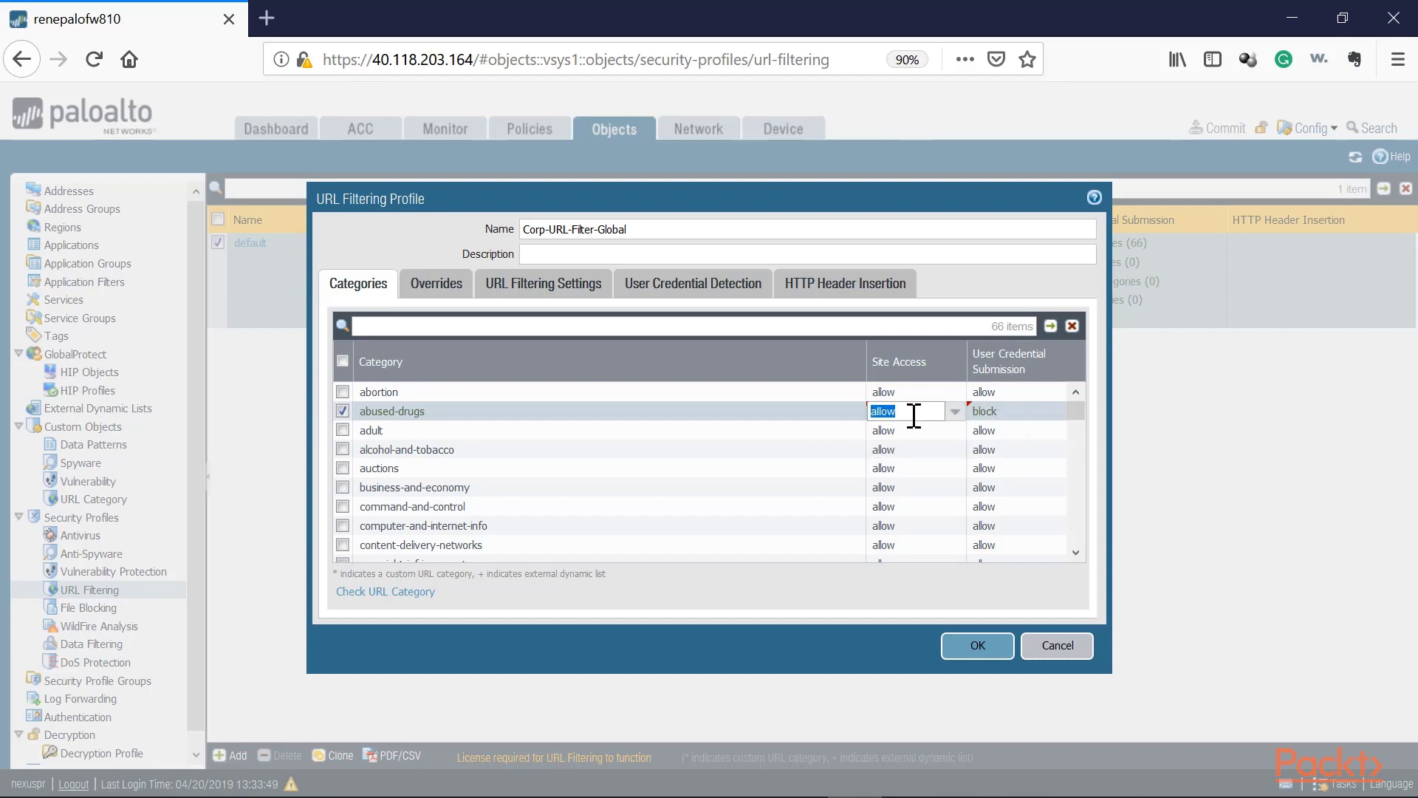
pyautogui.click(956, 411)
pyautogui.click(938, 471)
pyautogui.click(897, 430)
pyautogui.click(953, 431)
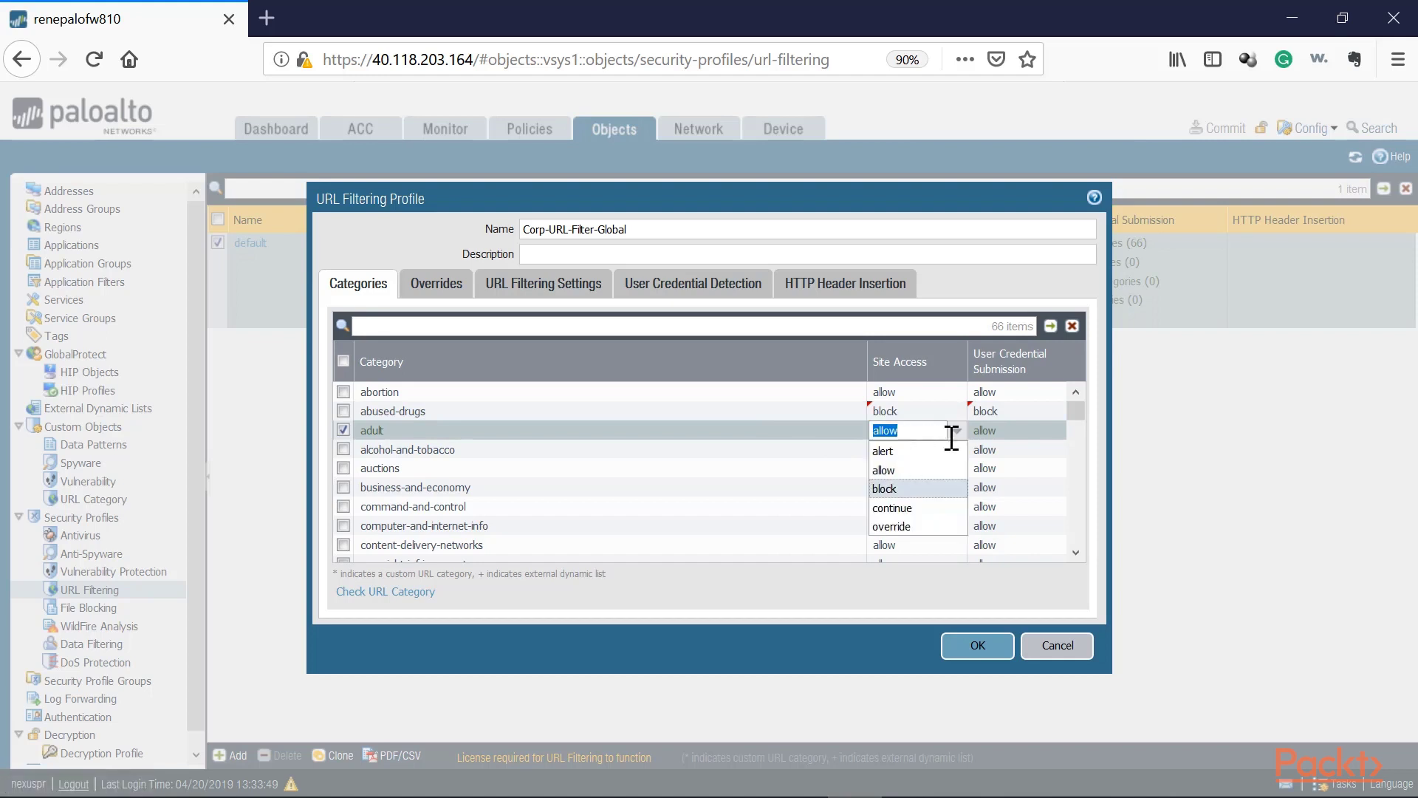
# Block site access for the adult and alcohol-and-tobacco categories
pyautogui.click(885, 488)
pyautogui.click(899, 450)
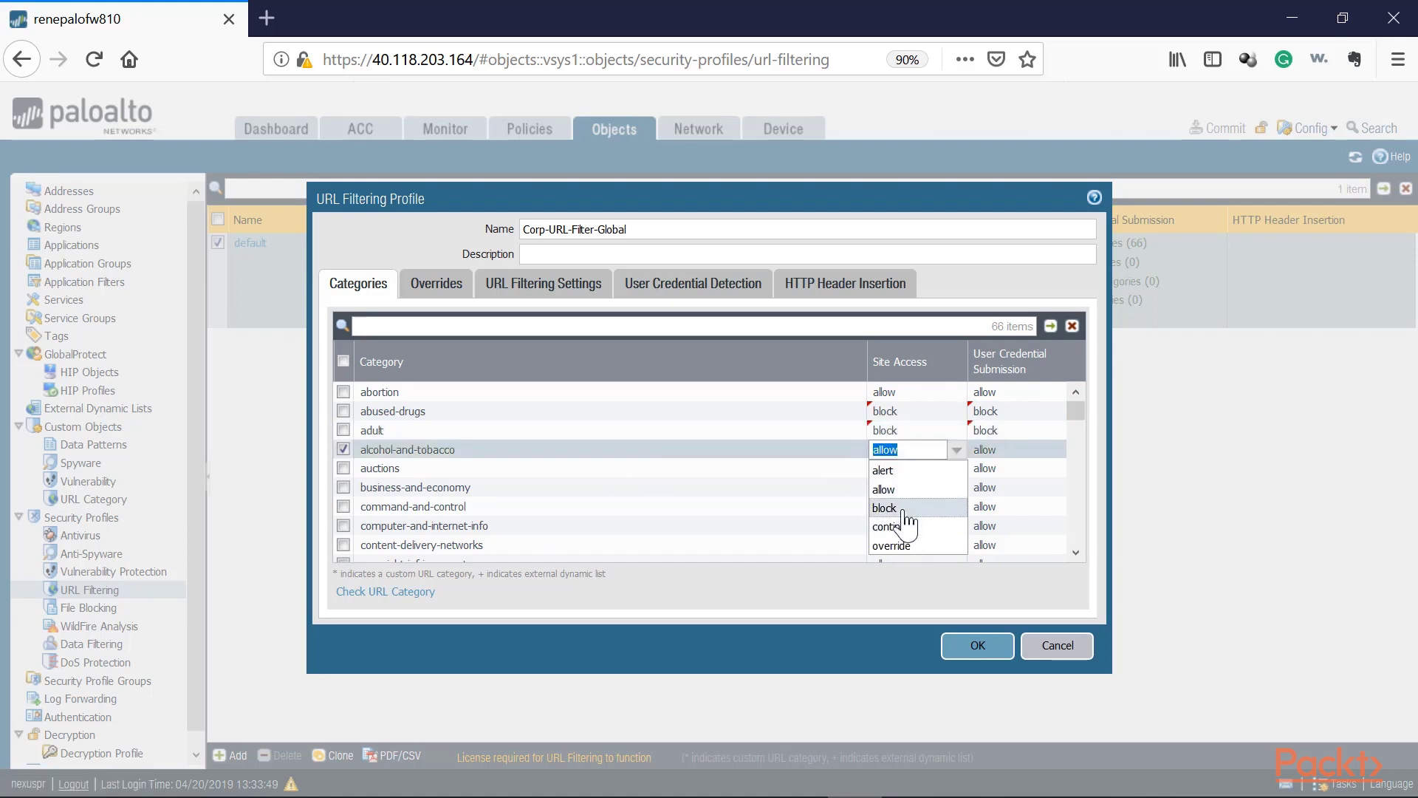
pyautogui.click(885, 508)
pyautogui.click(472, 469)
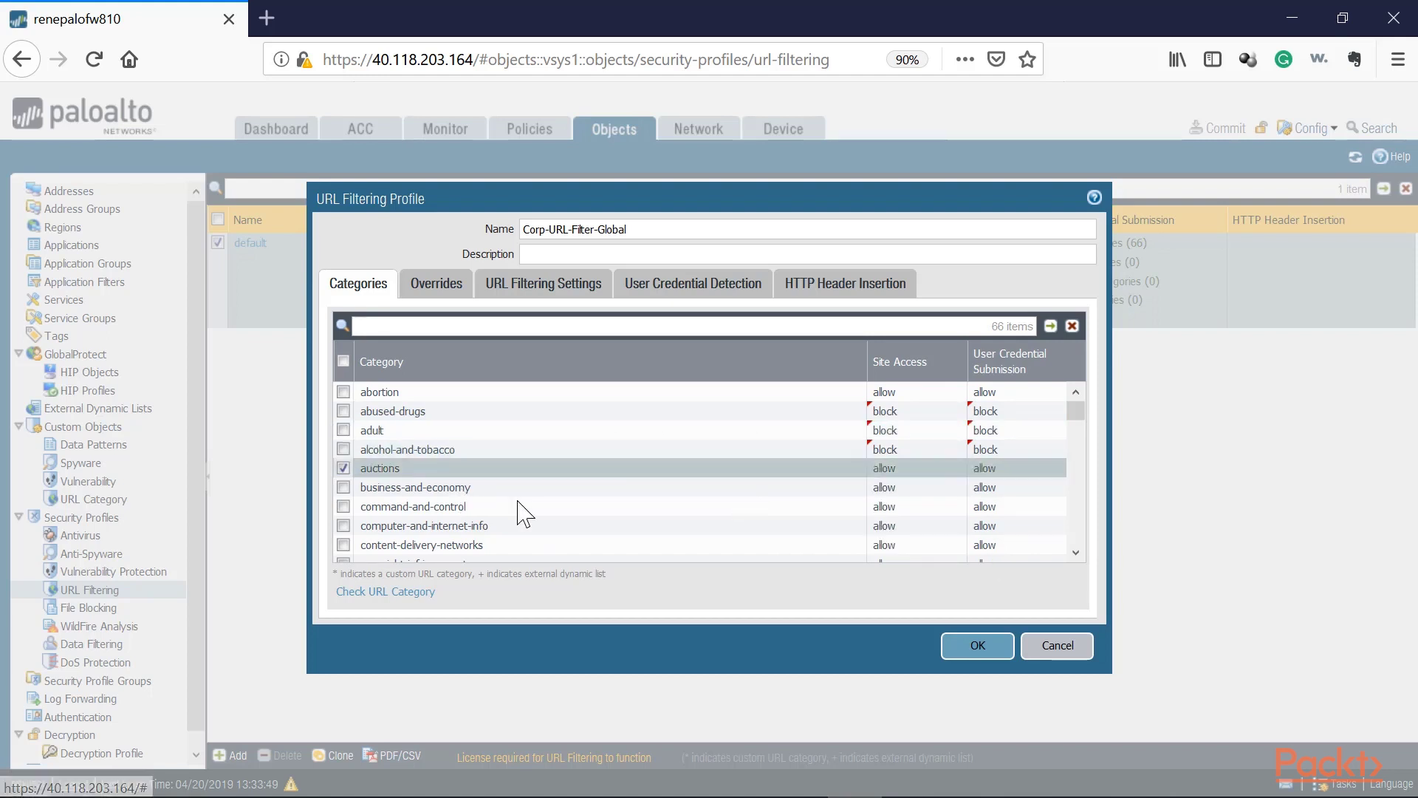
pyautogui.scroll(-3, 522, 512)
pyautogui.scroll(2, 502, 510)
# Block copyright-infringement for both site access and credential submission
pyautogui.click(459, 486)
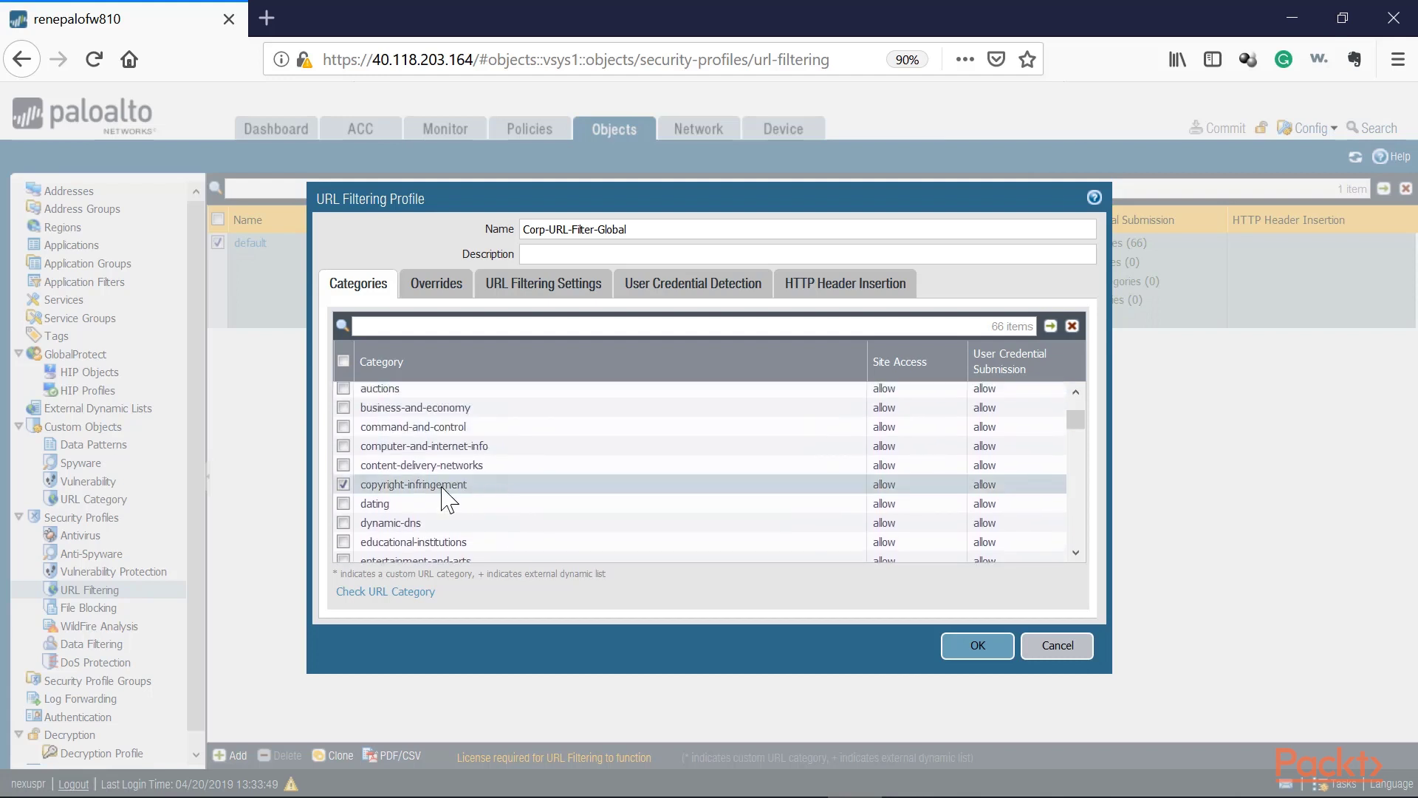
pyautogui.click(887, 485)
pyautogui.click(890, 510)
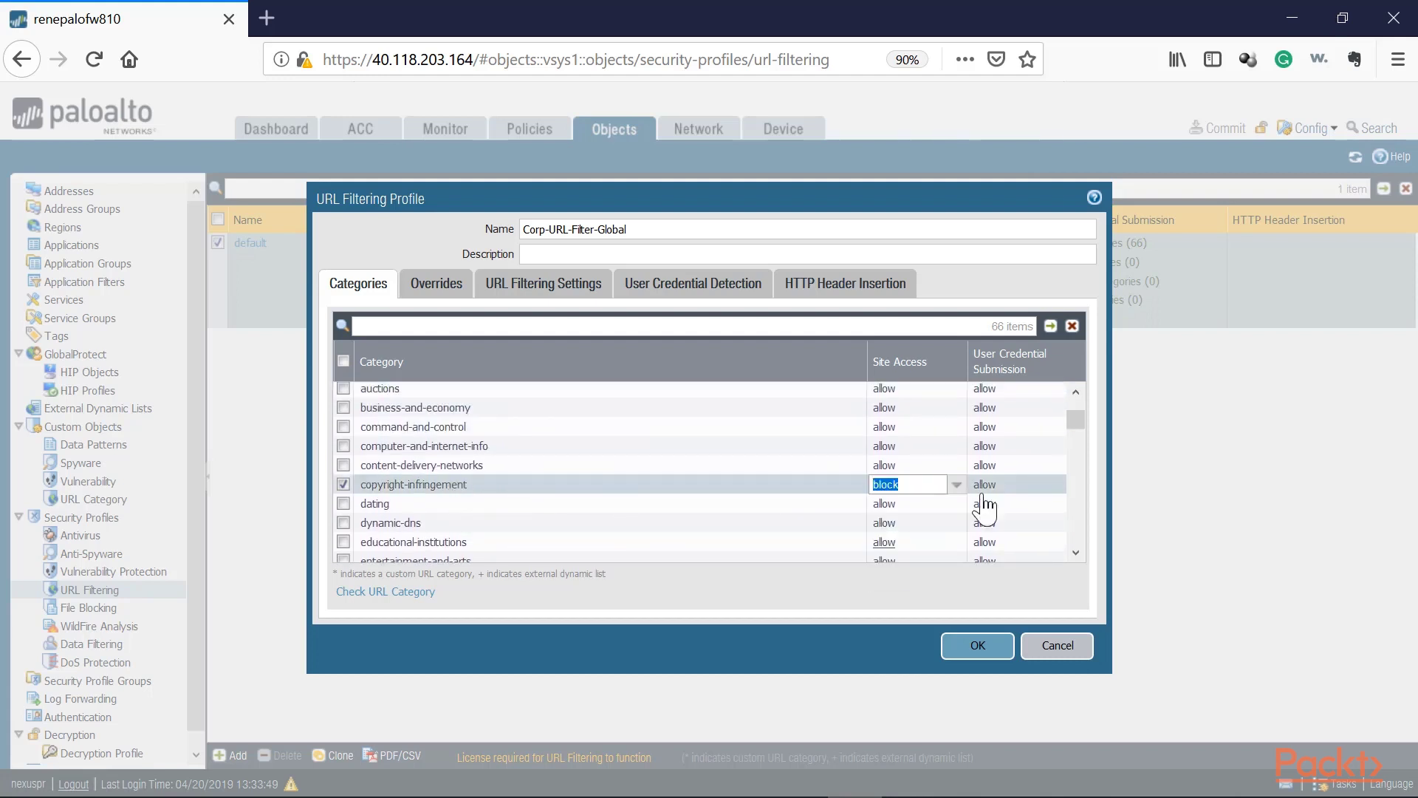
pyautogui.click(986, 485)
pyautogui.click(990, 510)
pyautogui.scroll(-2, 985, 551)
# Block dating and gambling for both site access and credential submission
pyautogui.click(377, 423)
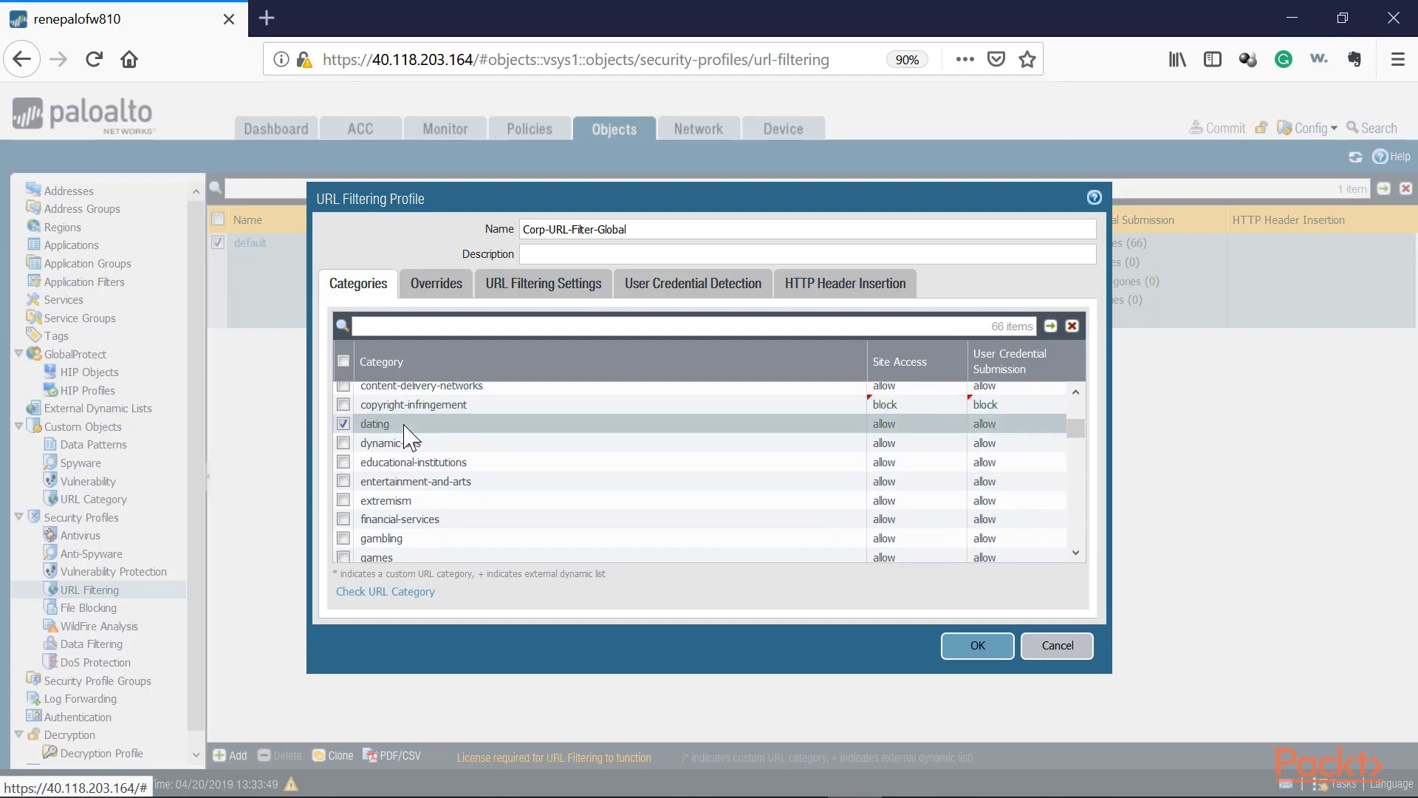
pyautogui.click(887, 423)
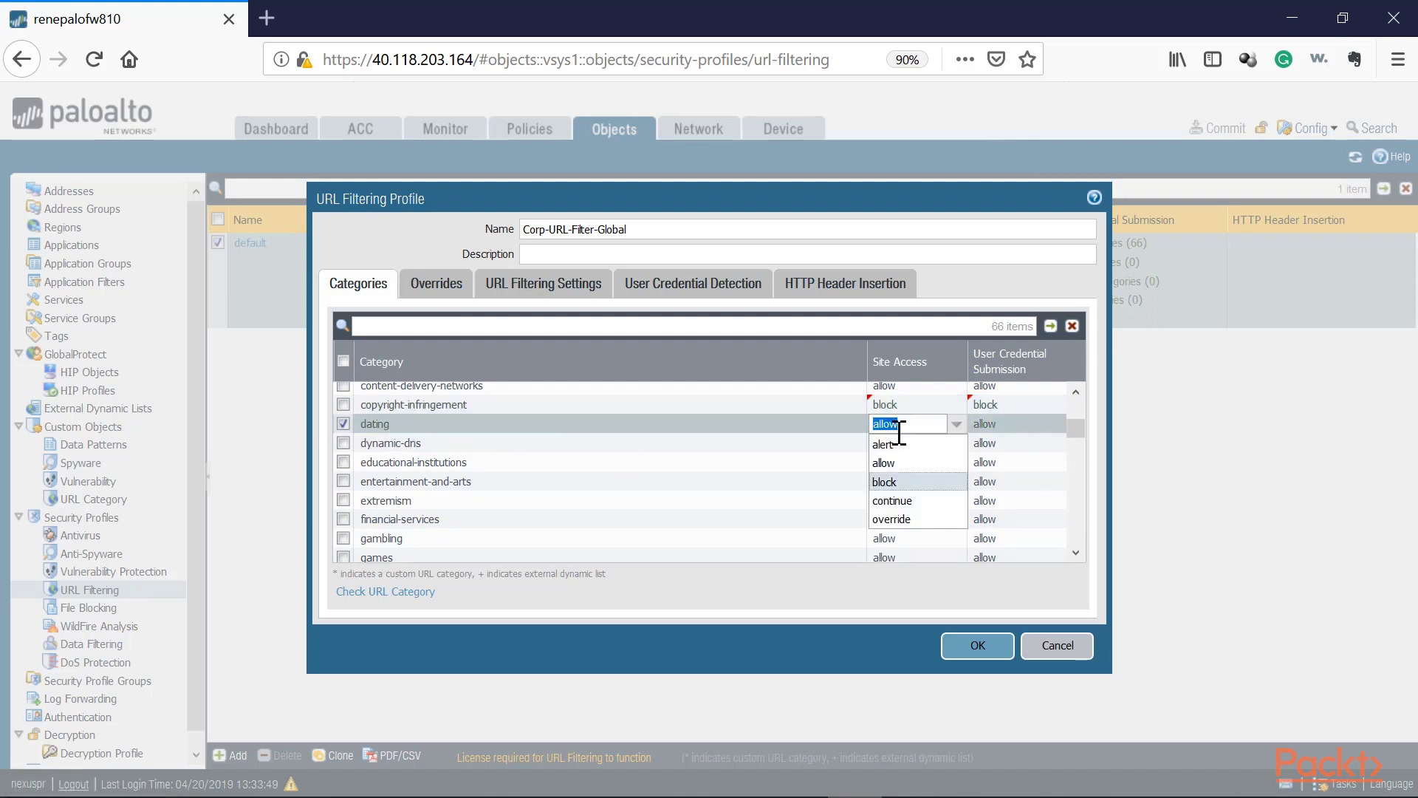
pyautogui.click(890, 448)
pyautogui.click(987, 425)
pyautogui.click(982, 530)
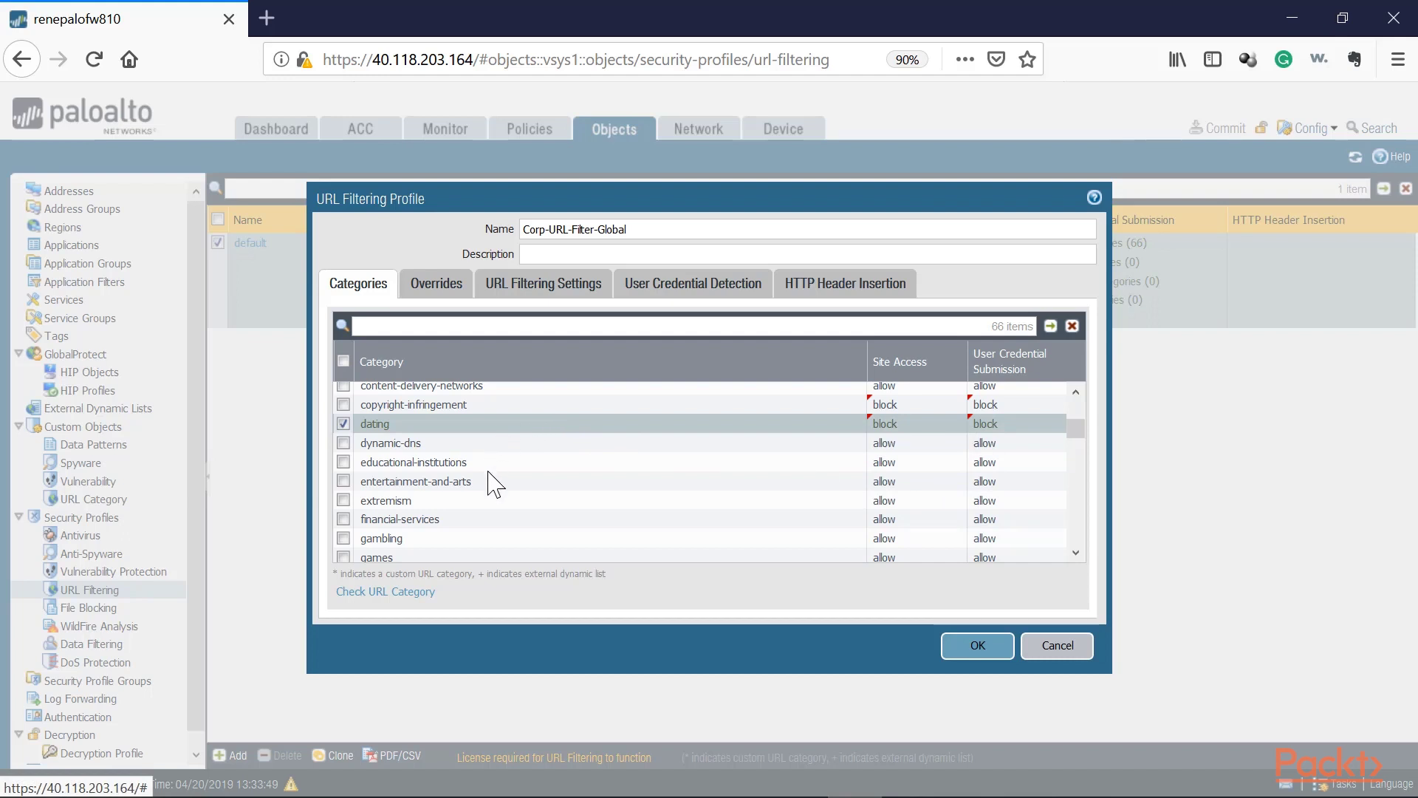
pyautogui.click(492, 500)
pyautogui.click(492, 538)
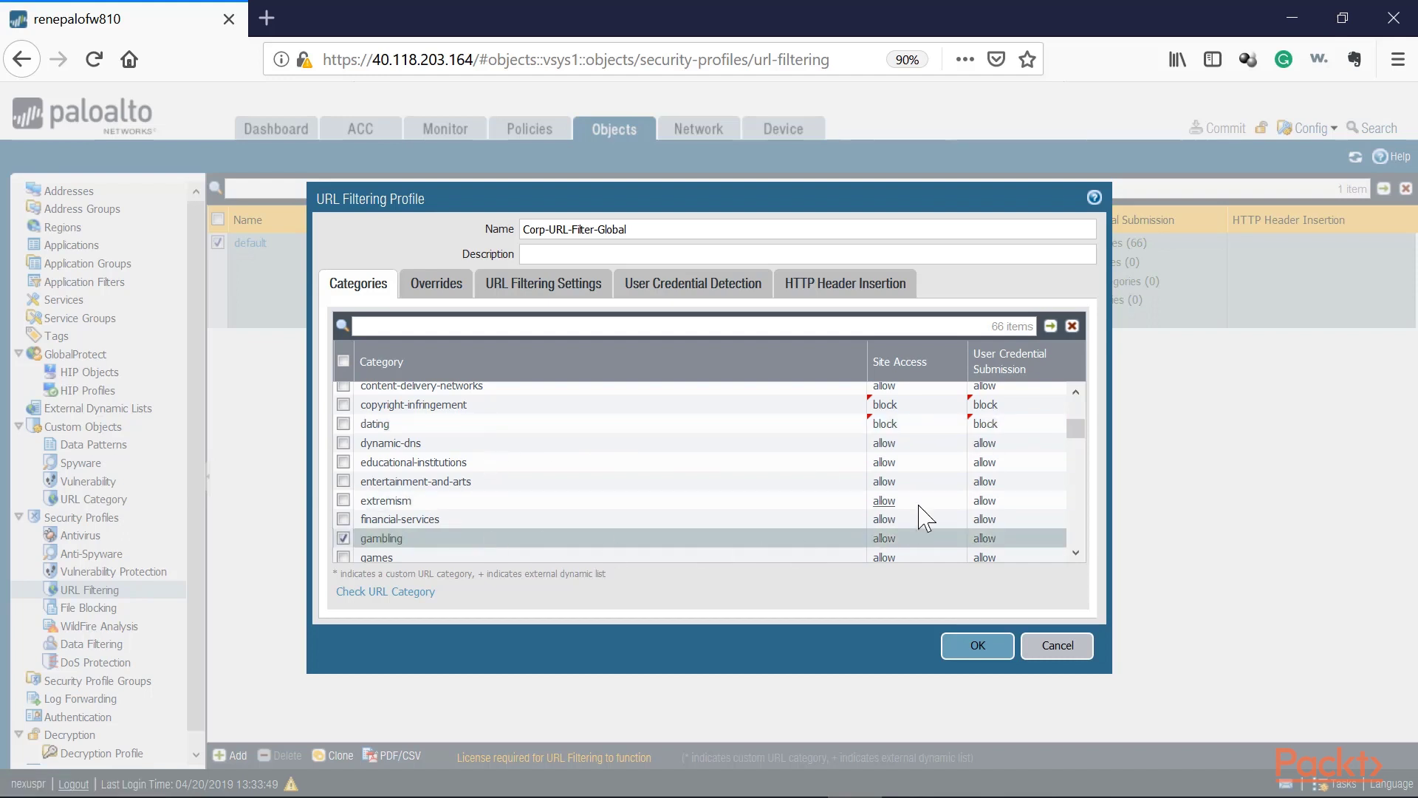
pyautogui.click(872, 541)
pyautogui.click(990, 539)
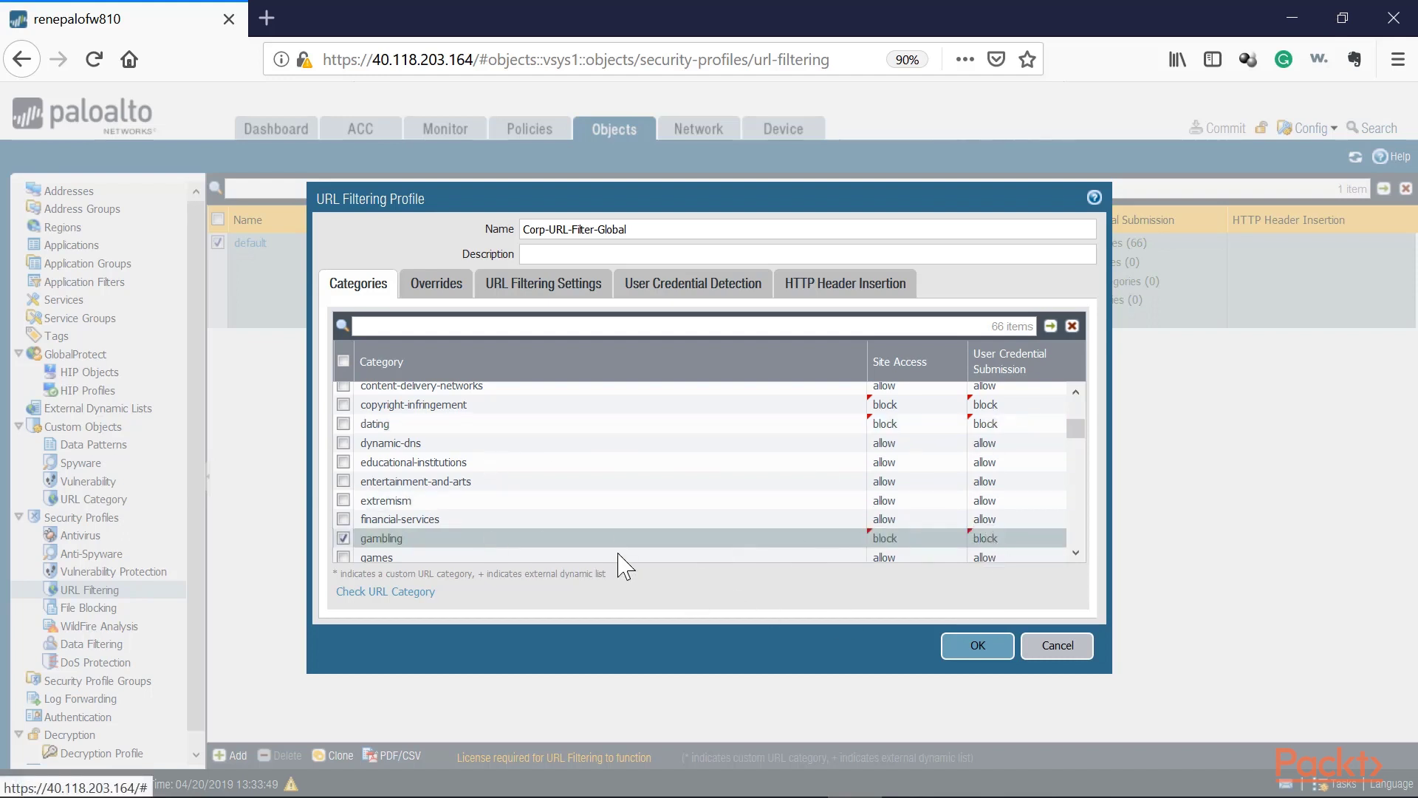
# Set the hacking category's site access to block
pyautogui.scroll(-2, 616, 515)
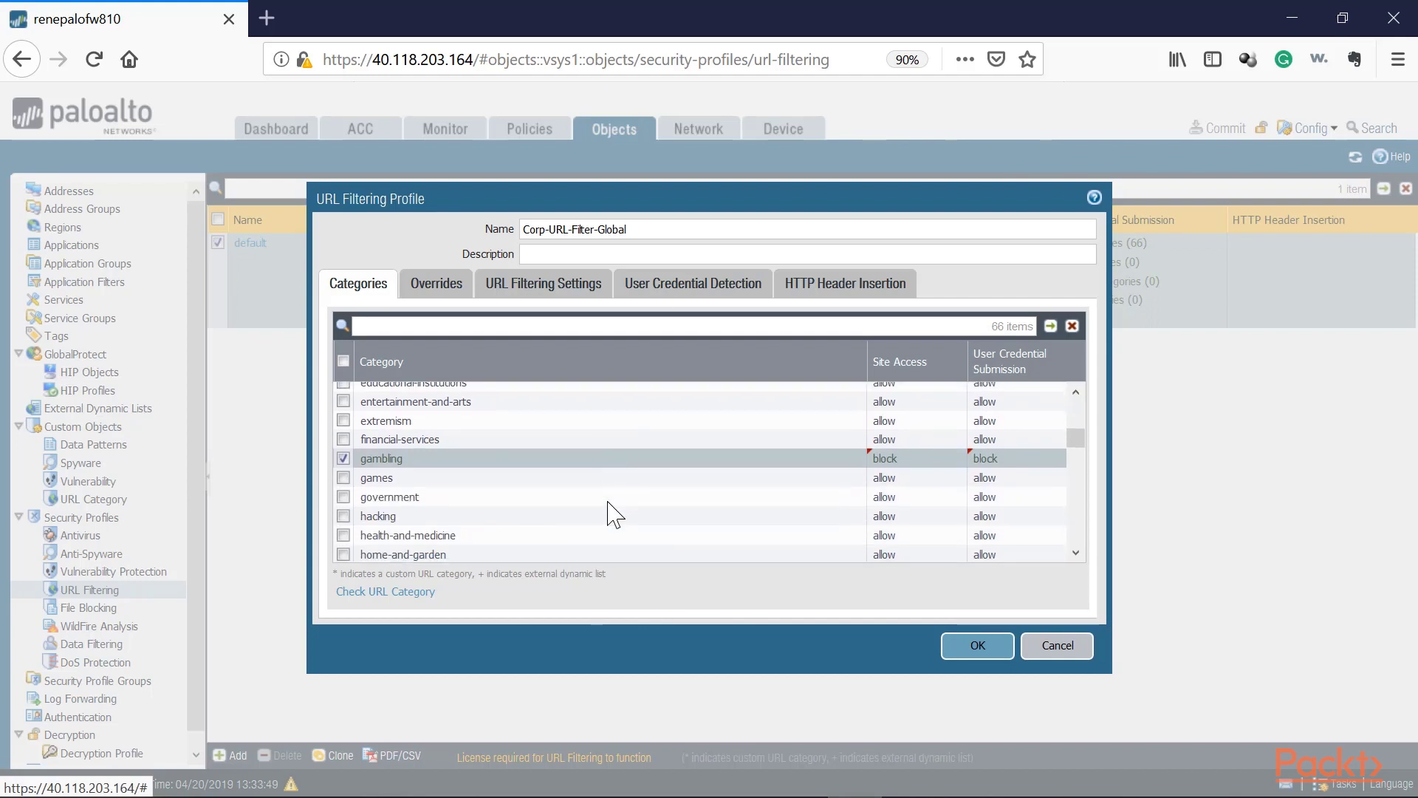
pyautogui.scroll(-2, 616, 515)
pyautogui.click(452, 437)
pyautogui.click(884, 436)
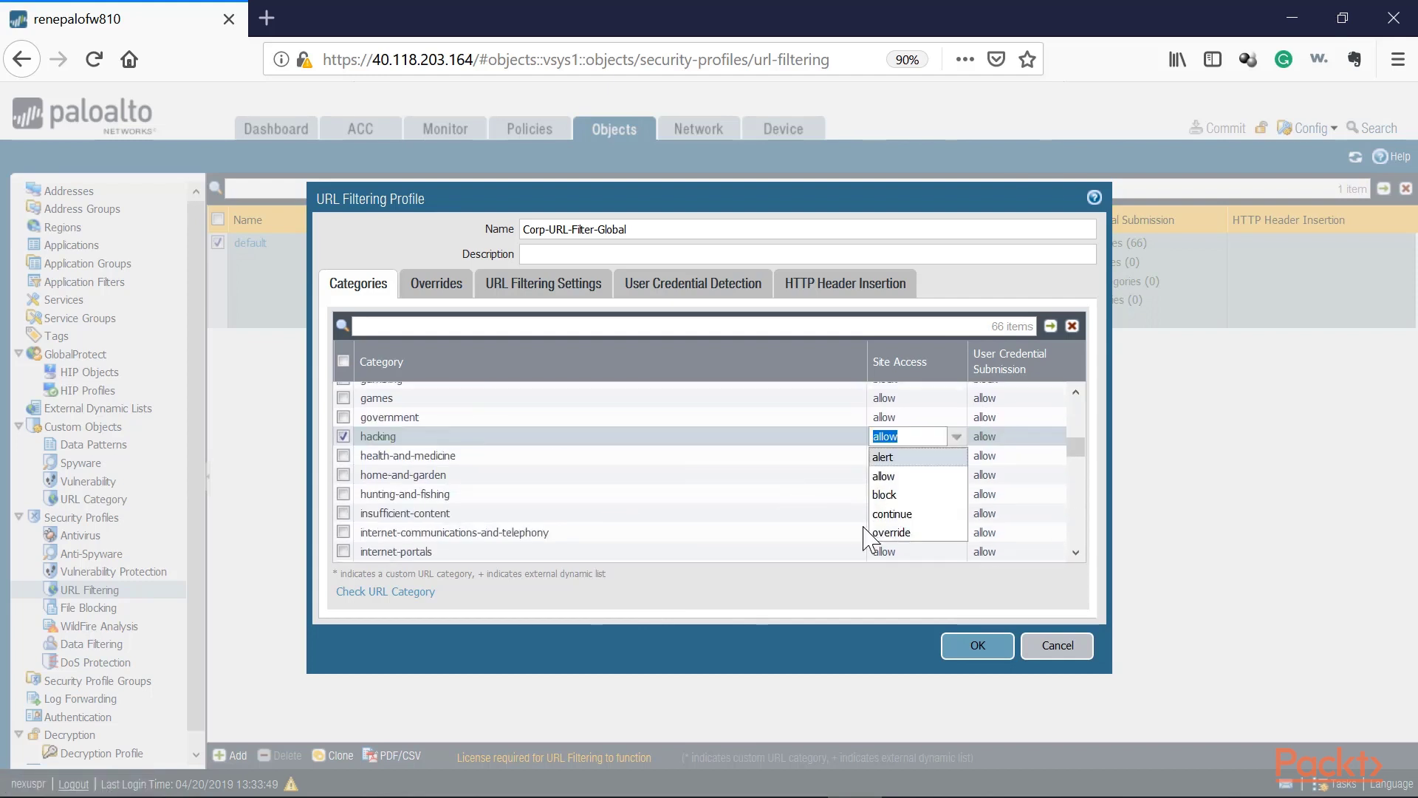
pyautogui.click(890, 493)
pyautogui.scroll(-4, 639, 510)
pyautogui.scroll(2, 634, 501)
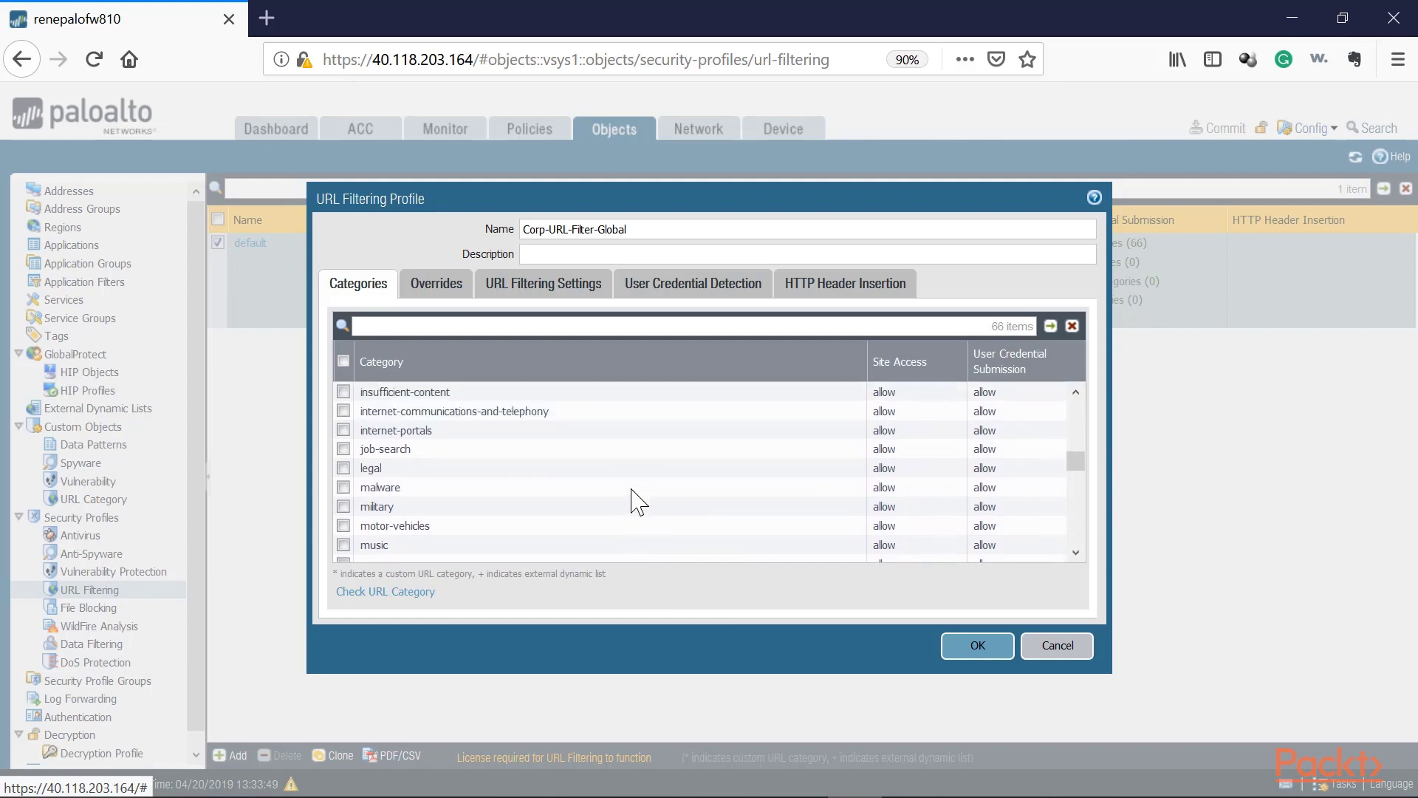
# Set site access to block for the job-search and malware categories
pyautogui.click(399, 491)
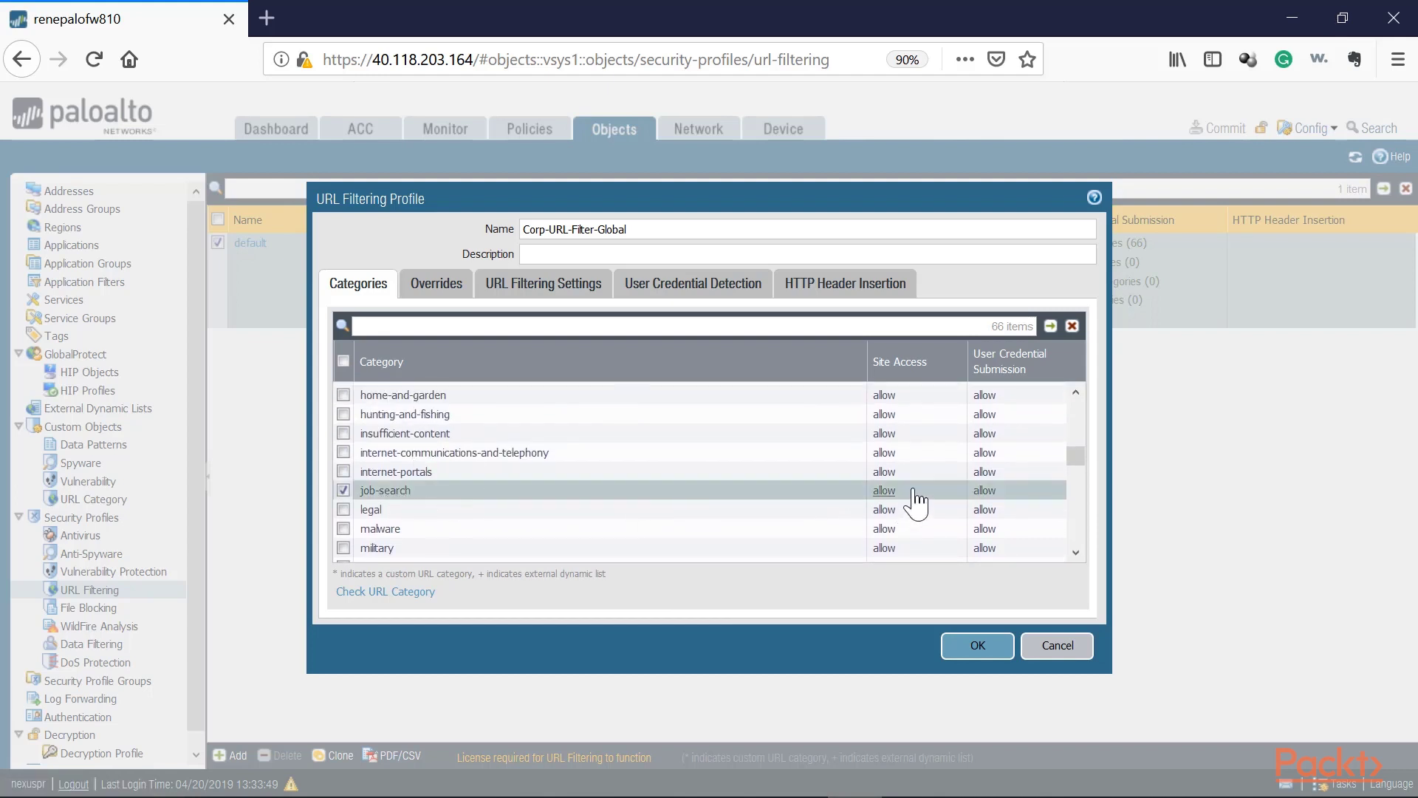
pyautogui.click(883, 494)
pyautogui.click(885, 549)
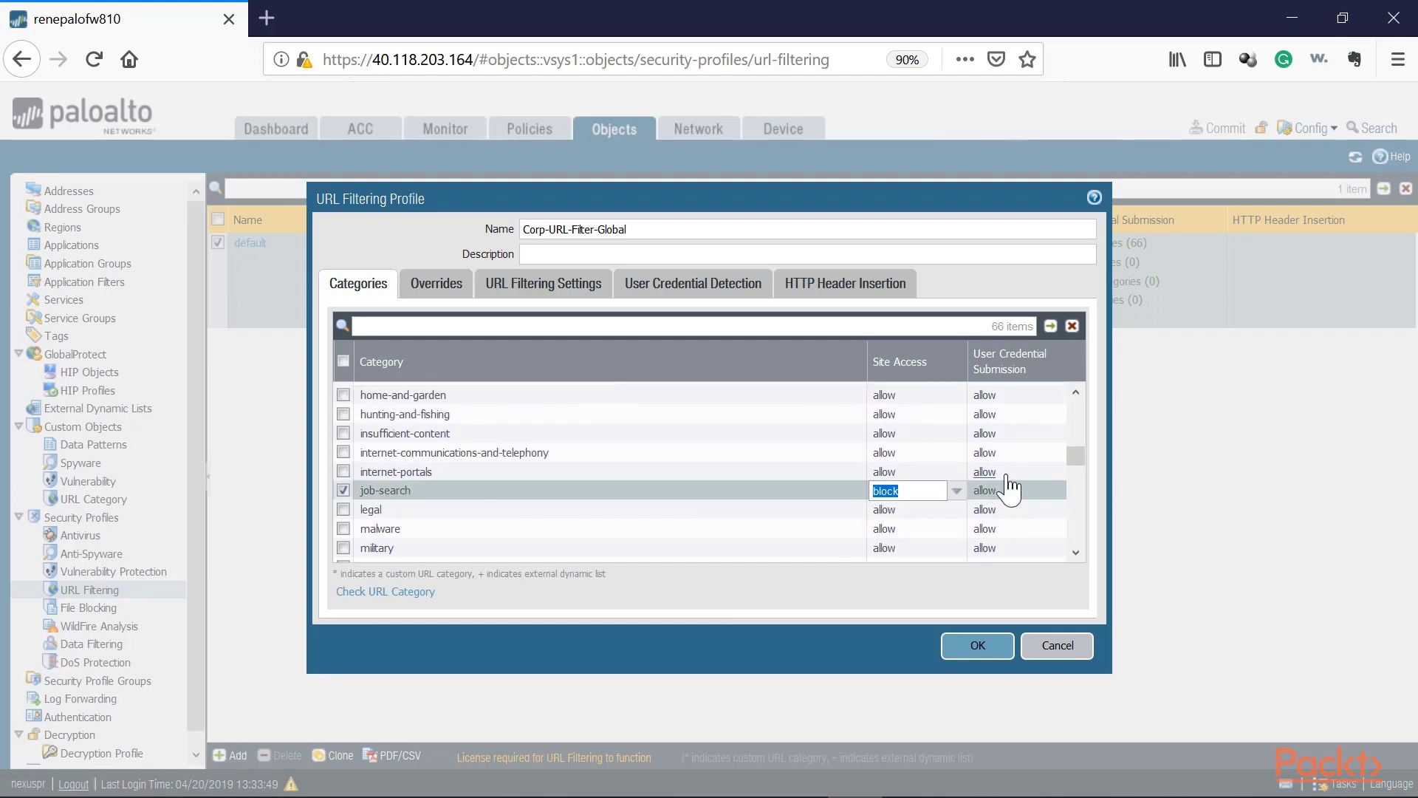
pyautogui.click(998, 496)
pyautogui.scroll(-2, 532, 488)
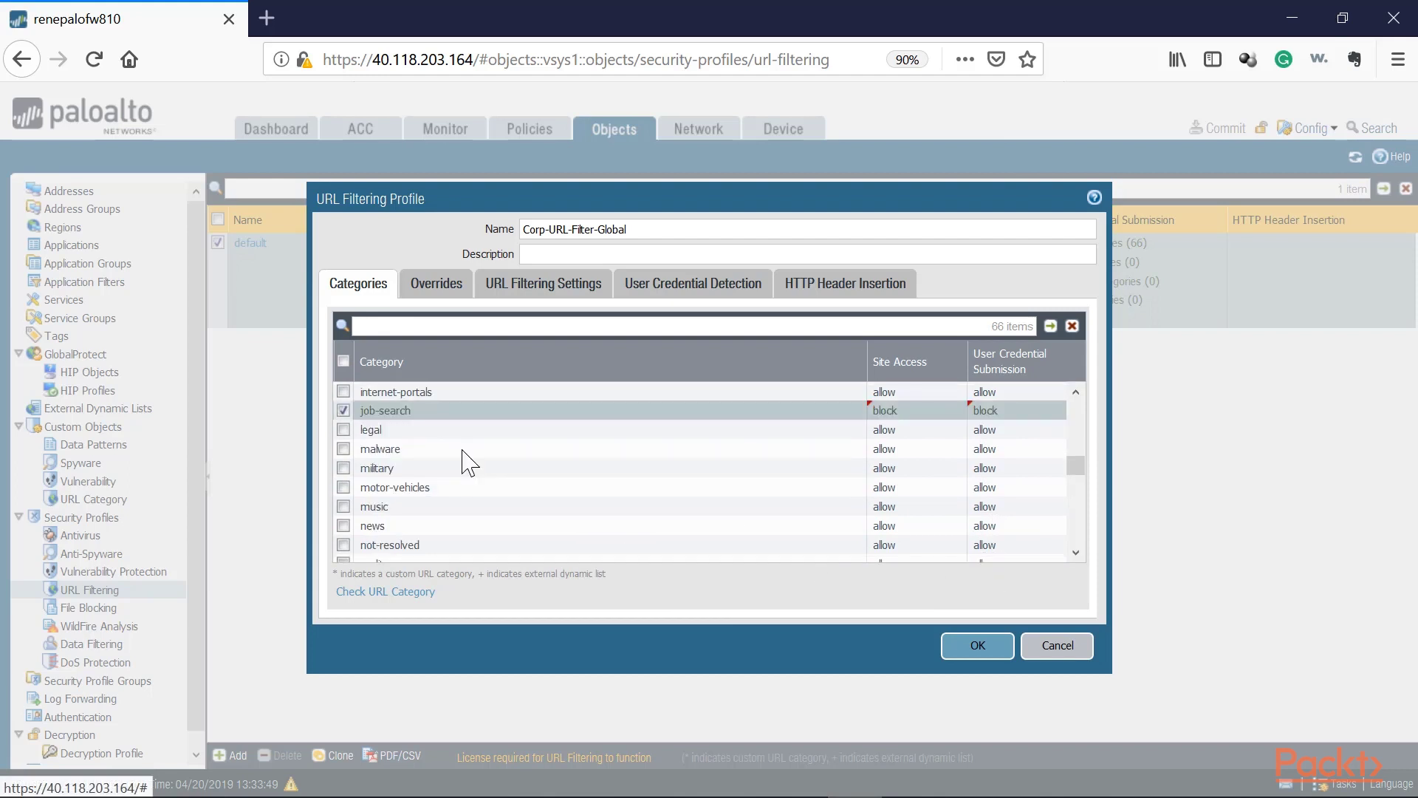
pyautogui.click(465, 452)
pyautogui.click(885, 452)
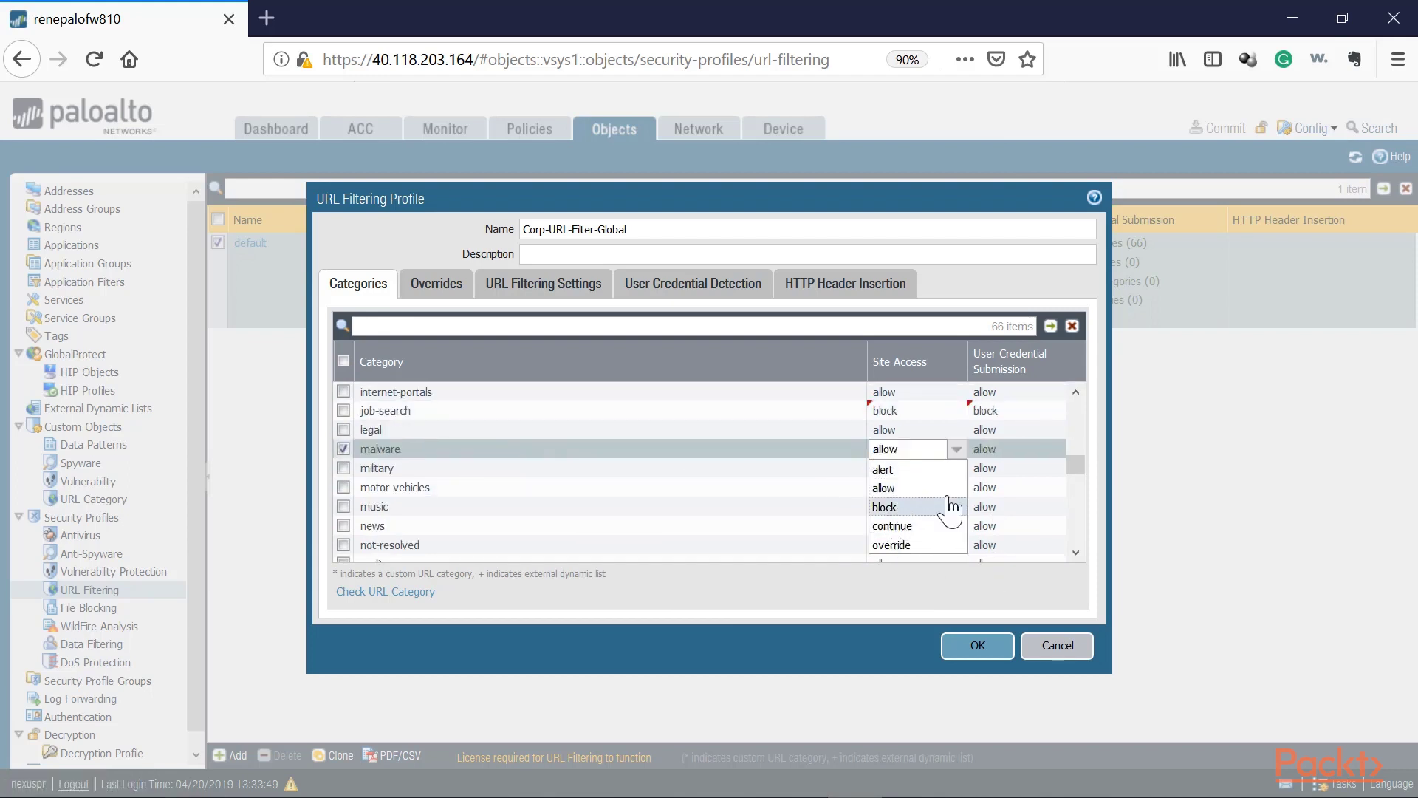
pyautogui.click(950, 510)
pyautogui.click(1003, 460)
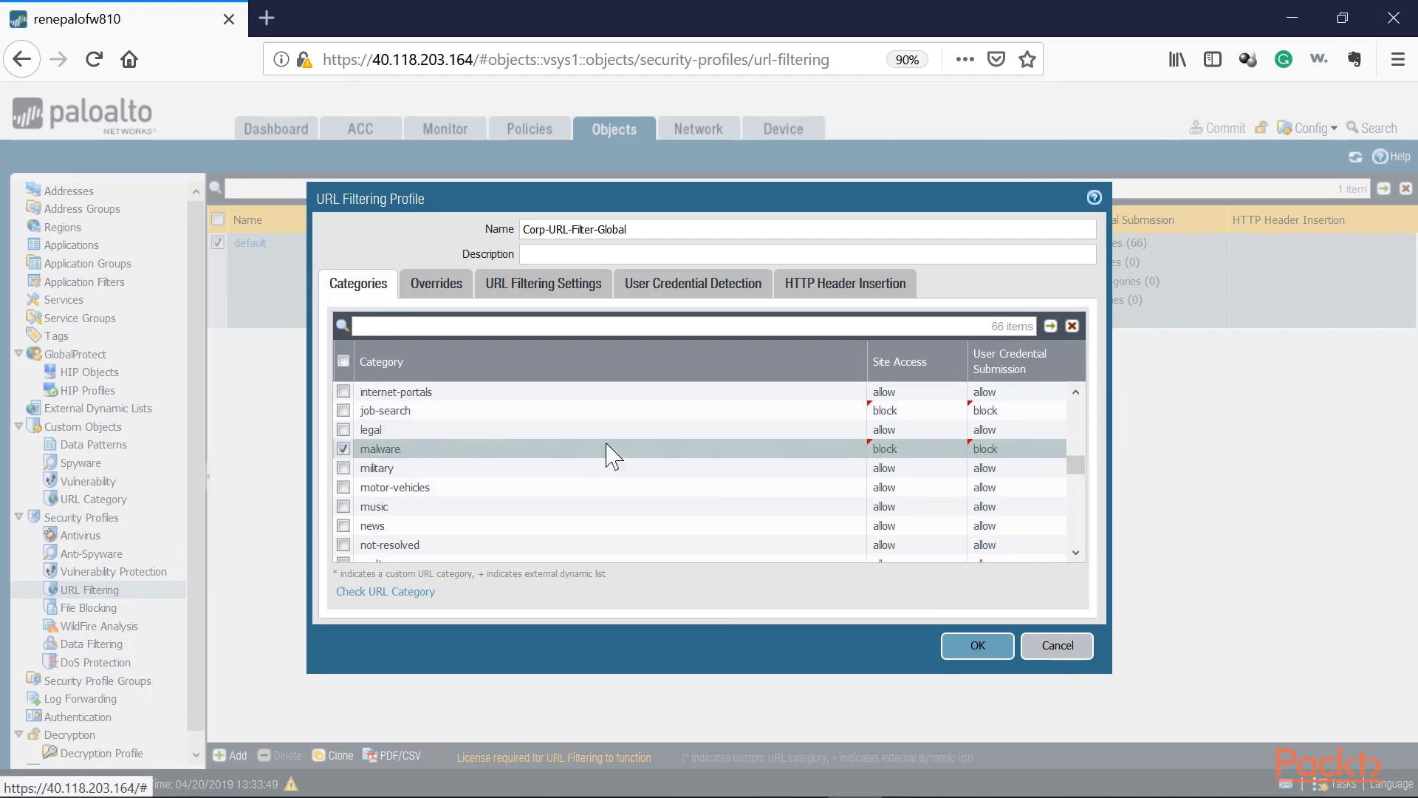
pyautogui.scroll(-4, 639, 532)
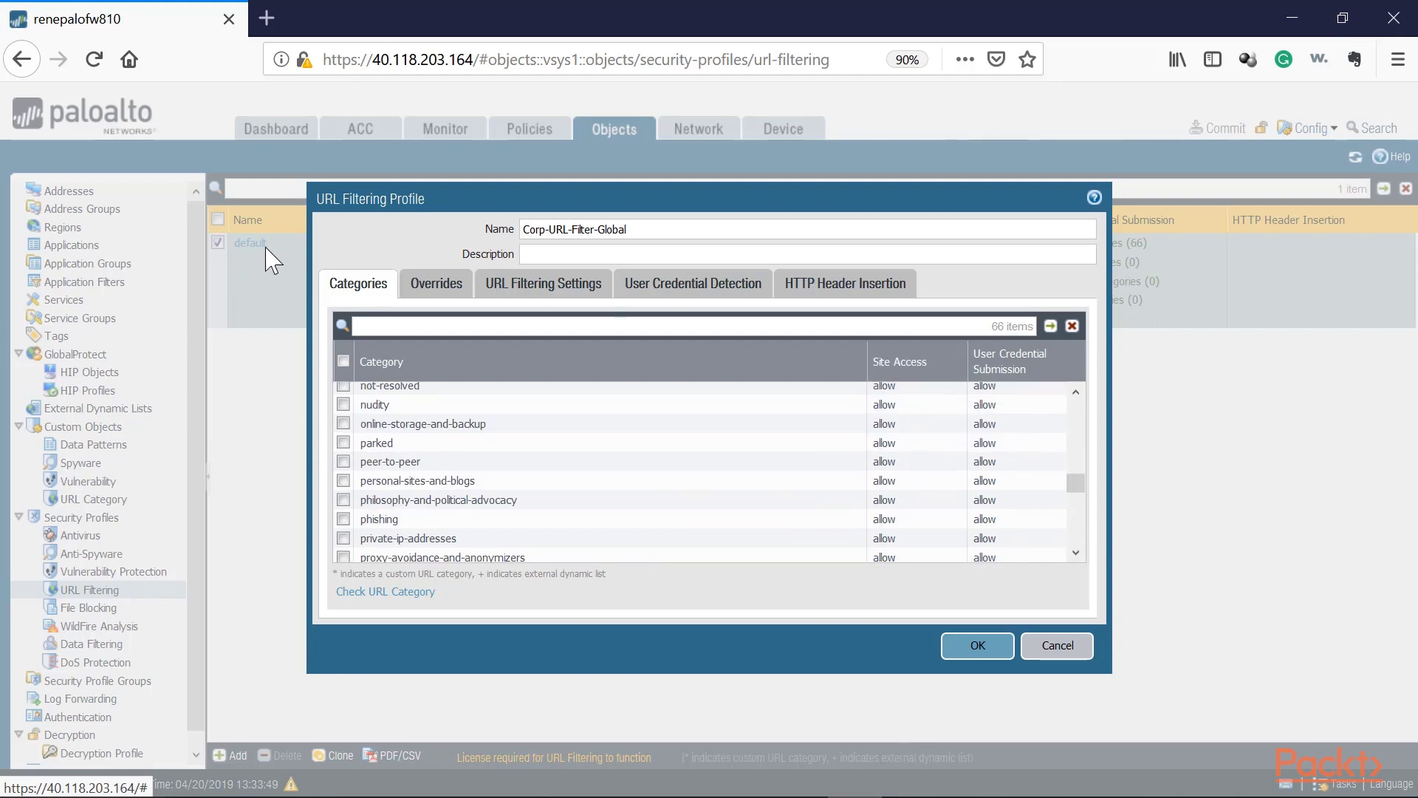
# Block nudity site access and phishing site access and credentials, then save the profile
pyautogui.click(431, 405)
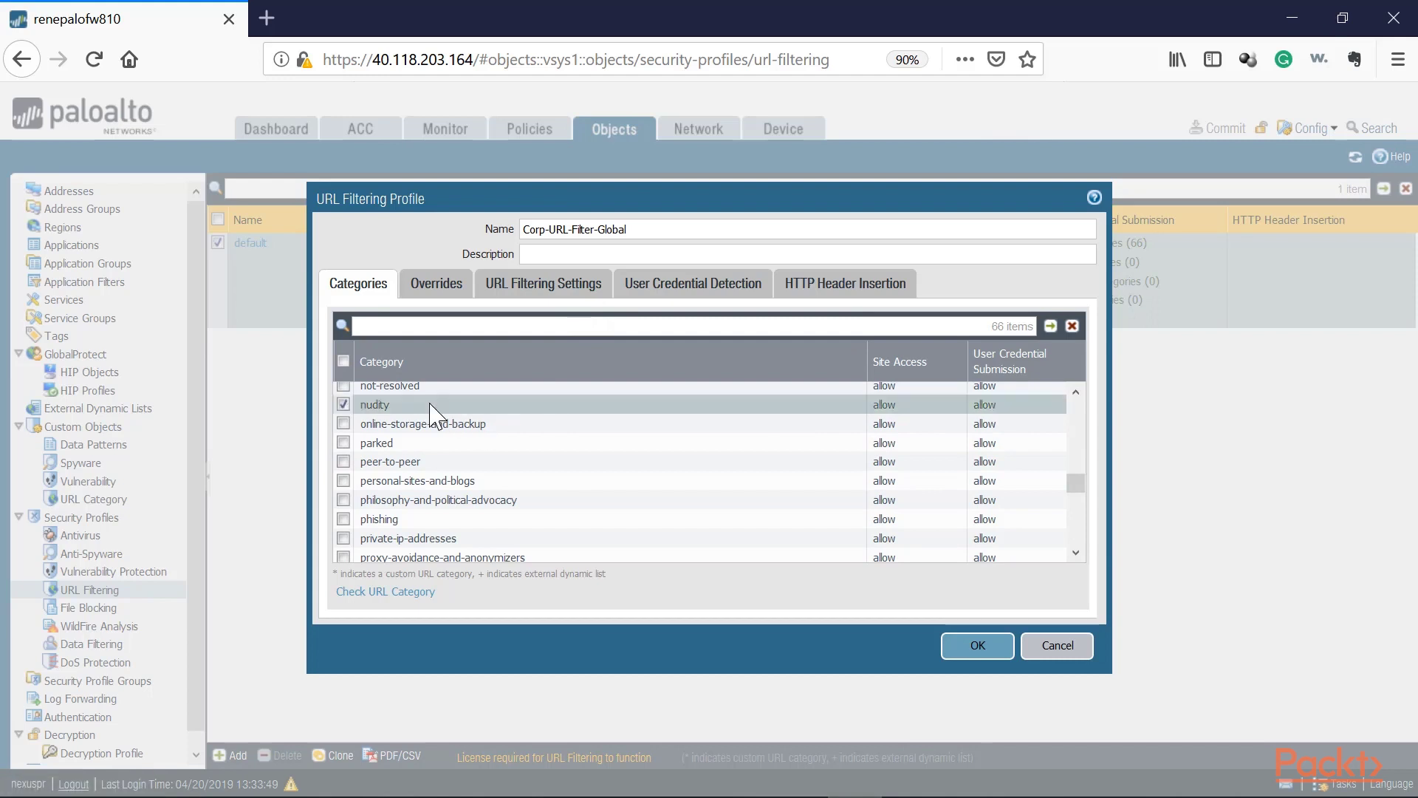
pyautogui.click(893, 407)
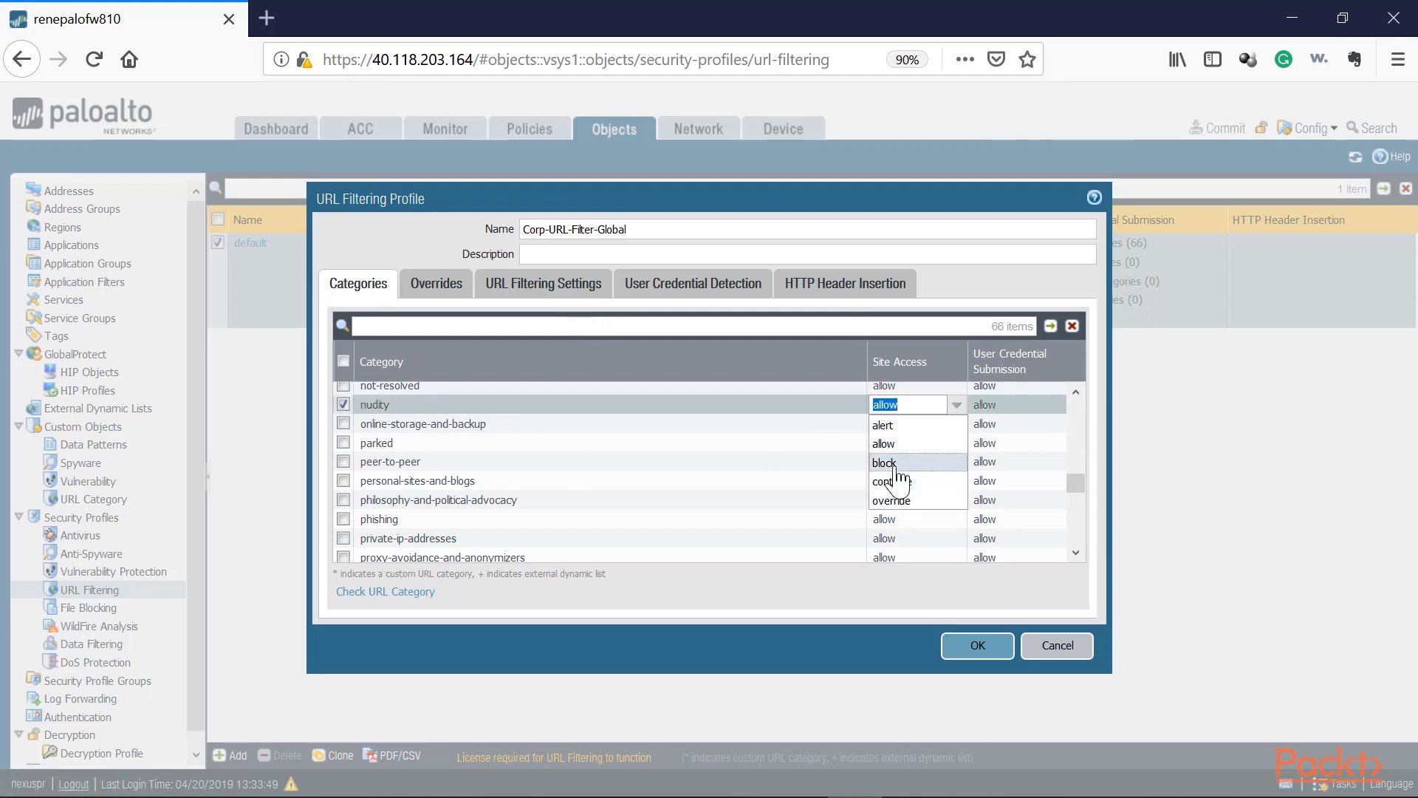
pyautogui.click(894, 464)
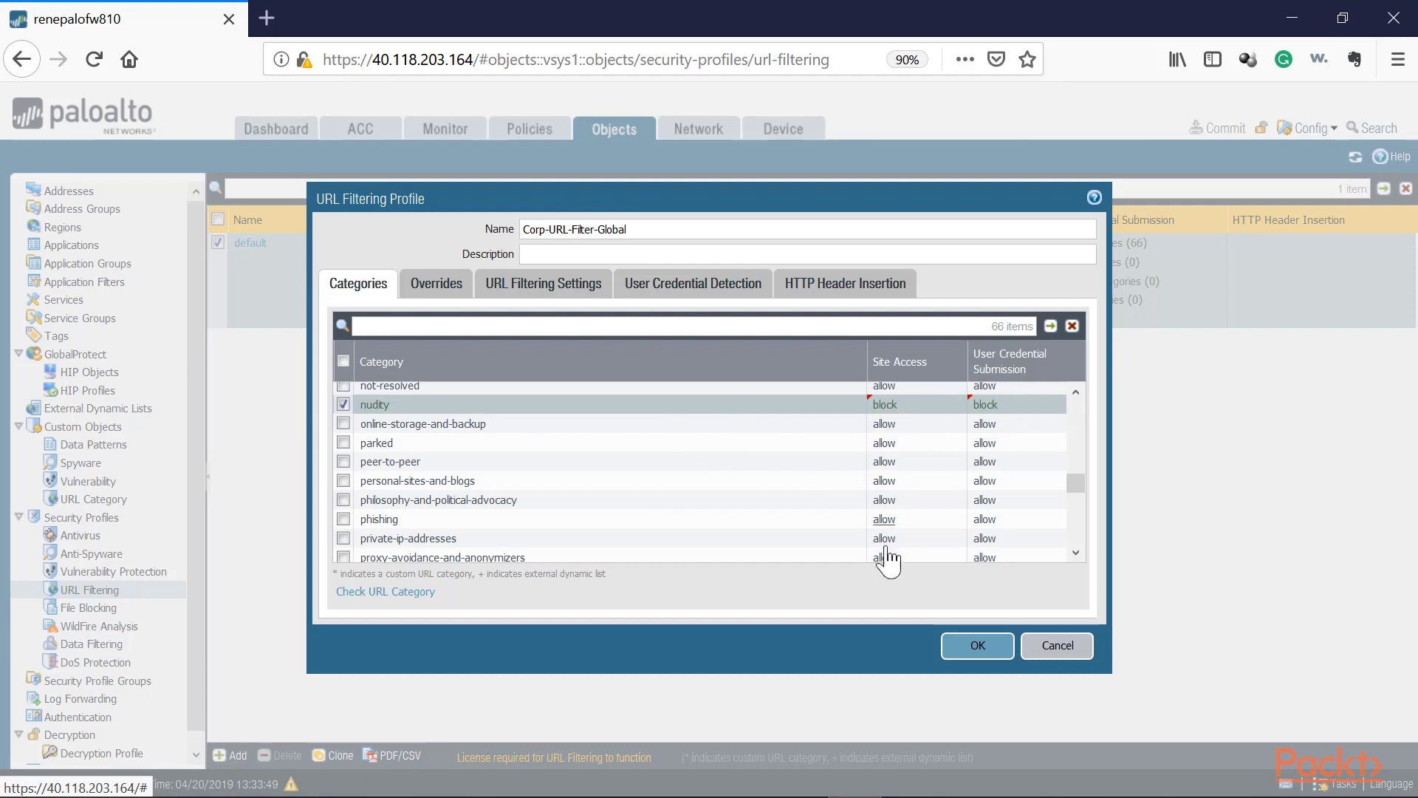
pyautogui.scroll(-2, 824, 517)
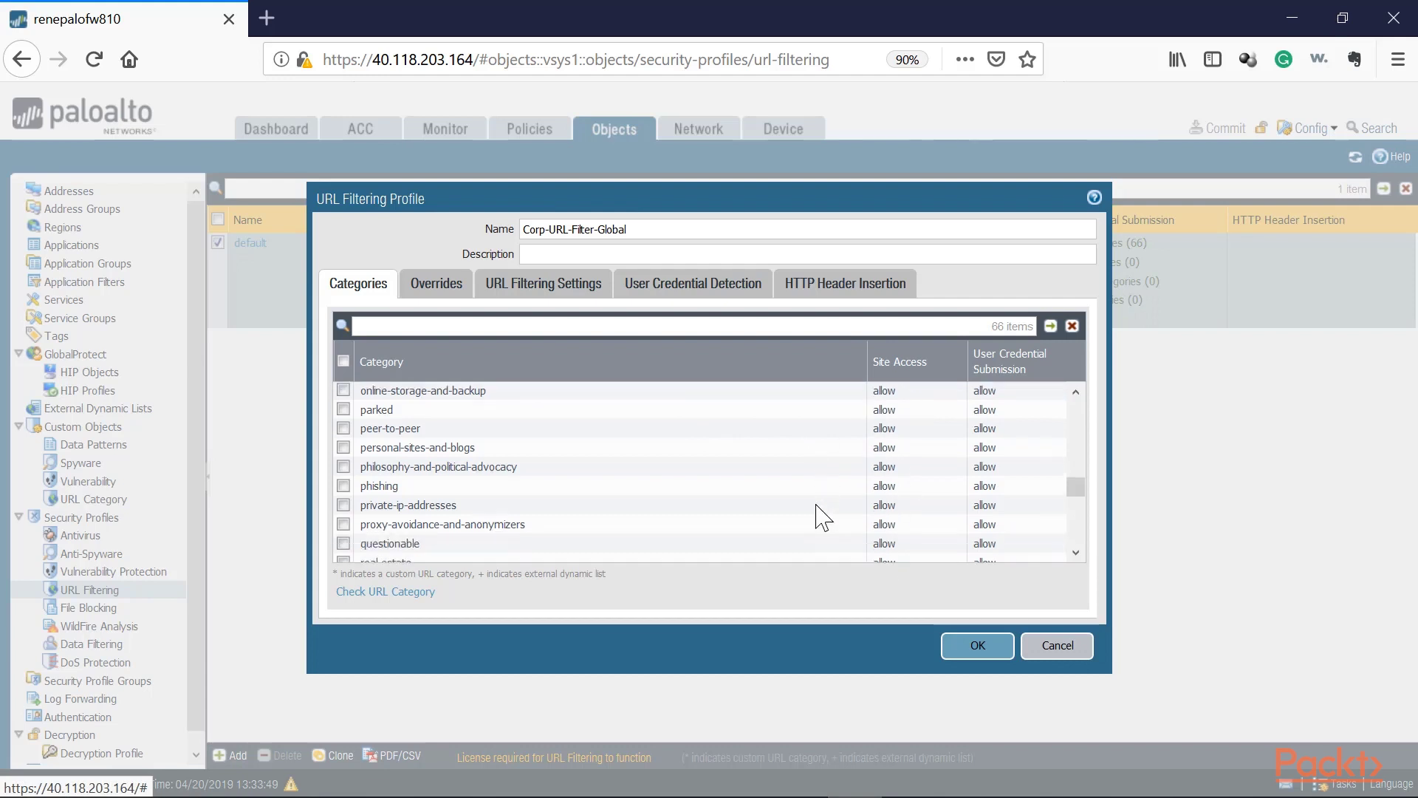
pyautogui.click(690, 443)
pyautogui.click(885, 439)
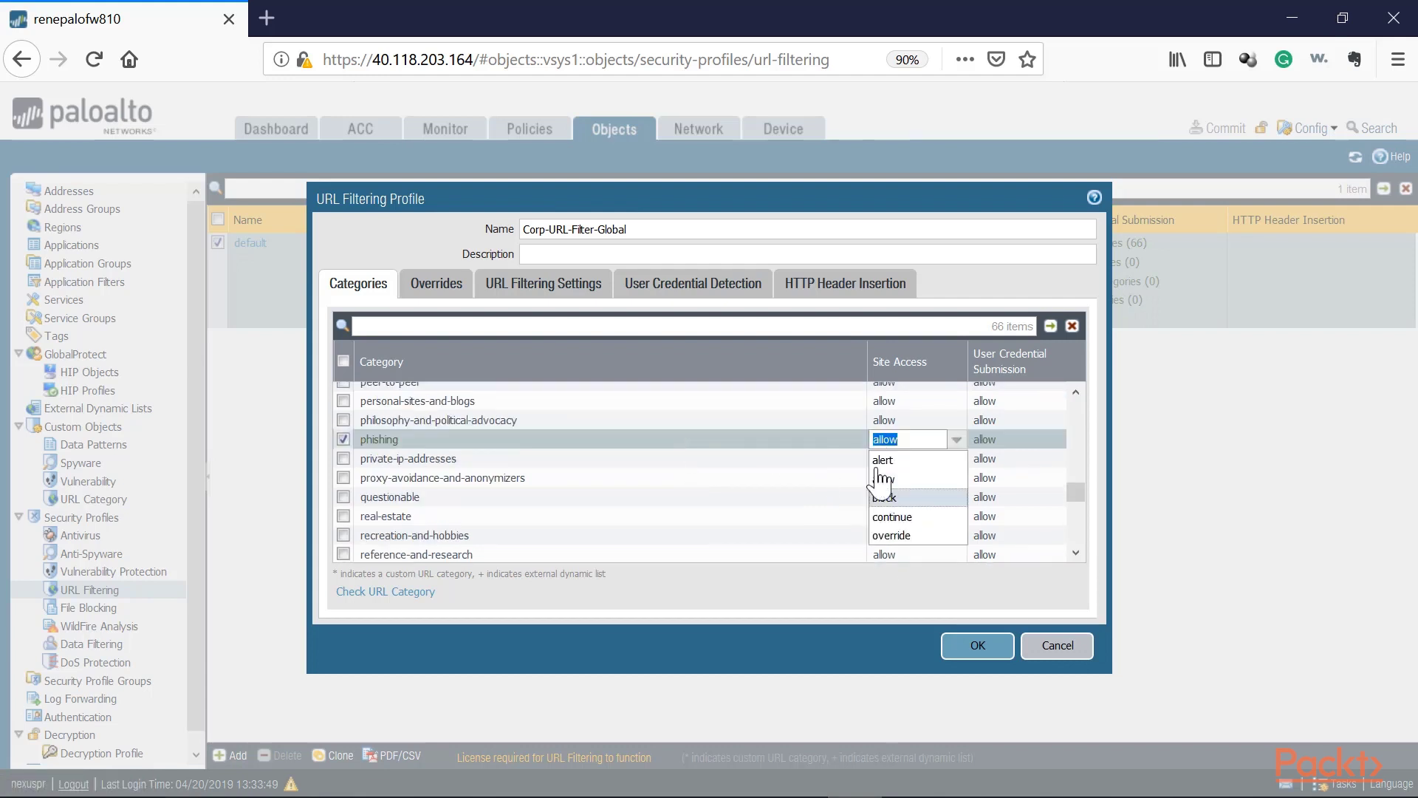
pyautogui.click(885, 488)
pyautogui.click(985, 439)
pyautogui.click(990, 461)
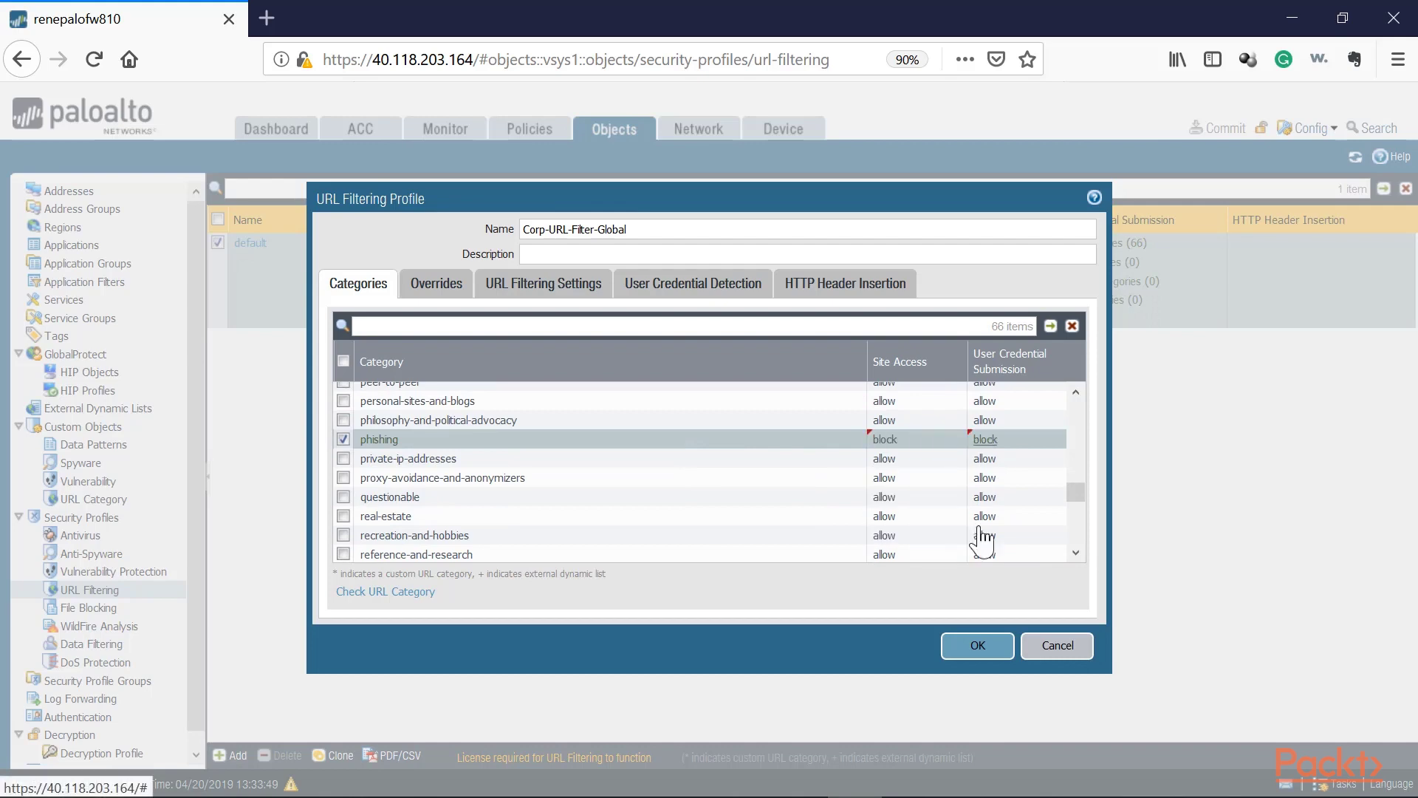
pyautogui.click(960, 653)
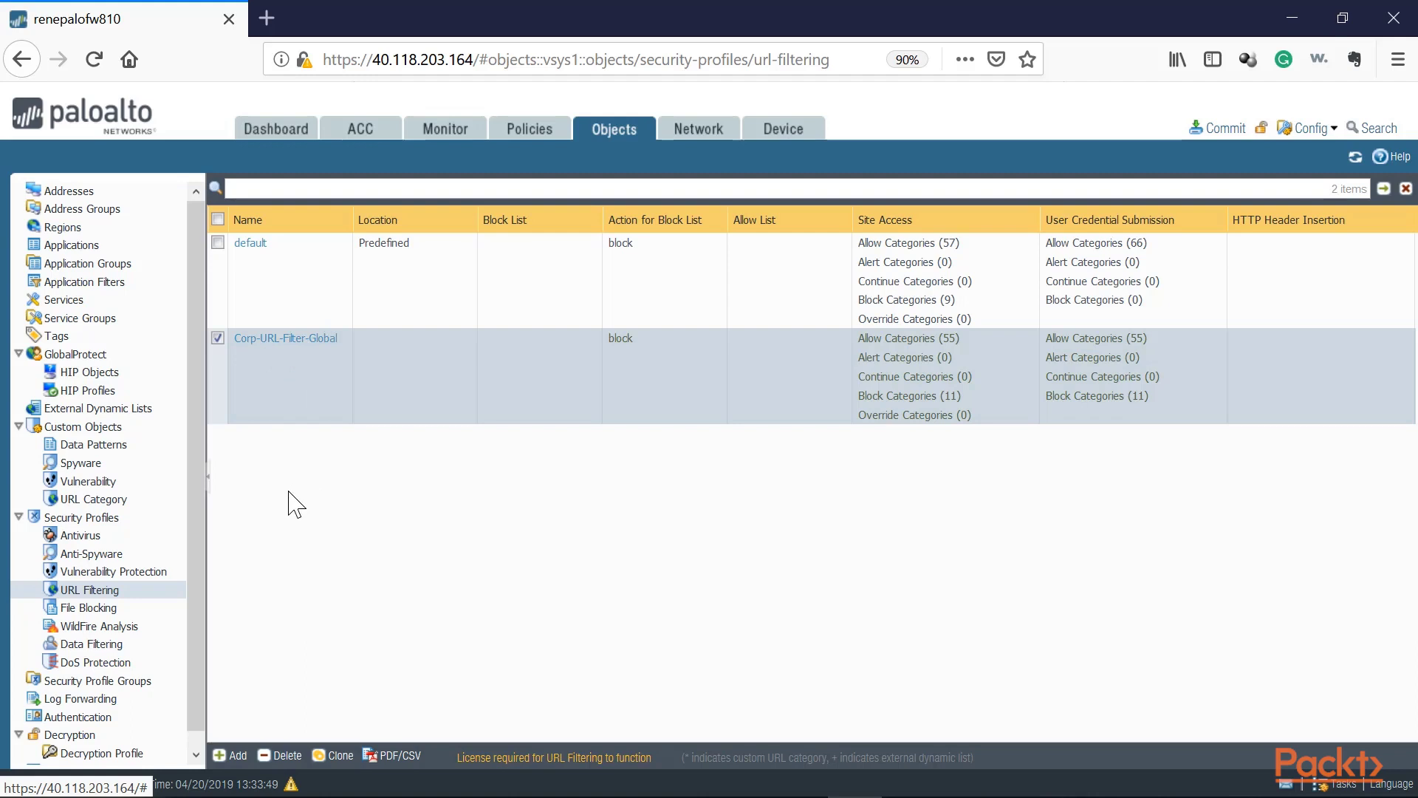
# Reopen Corp-URL-Filter-Global for editing and switch to its Overrides tab
pyautogui.click(315, 343)
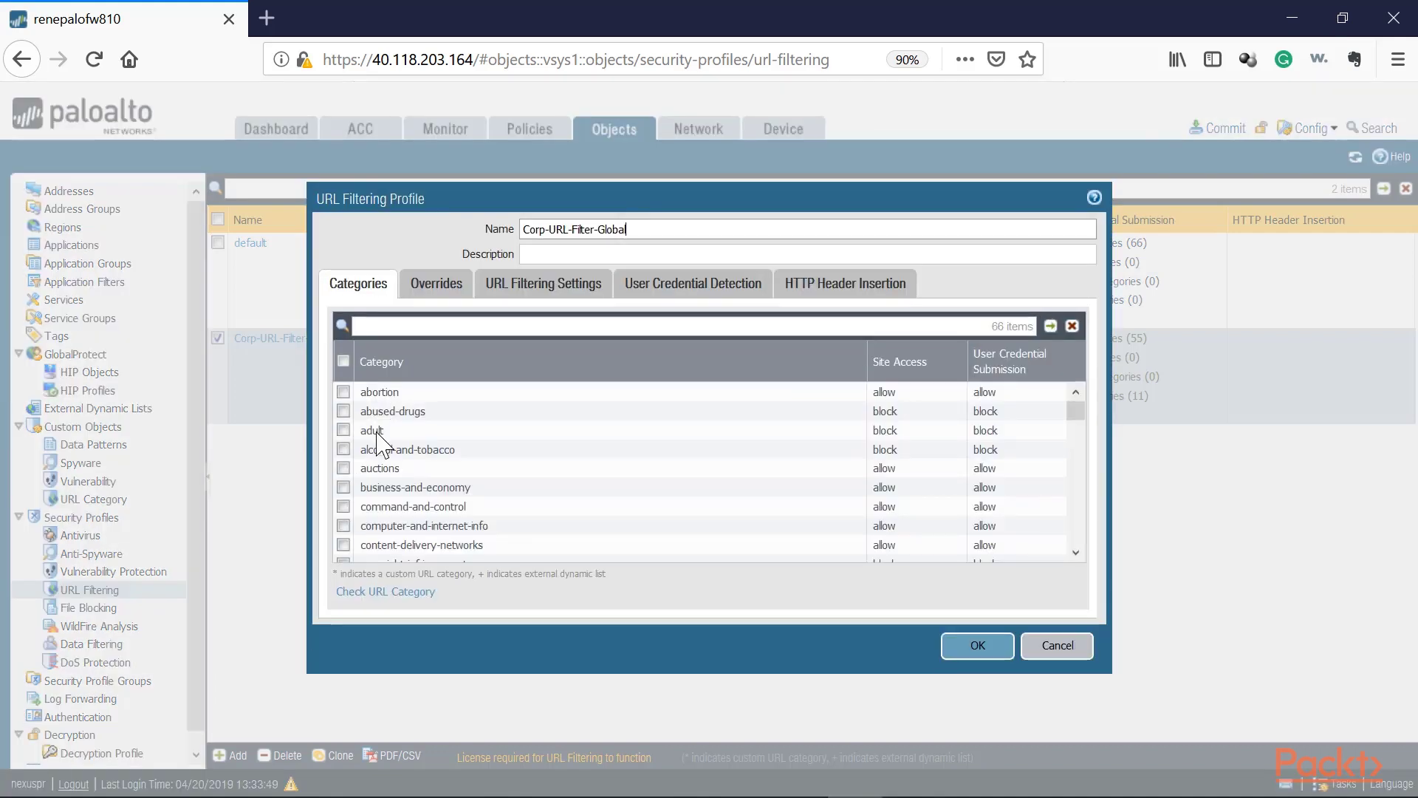
pyautogui.scroll(-2, 384, 462)
pyautogui.scroll(3, 384, 461)
pyautogui.click(512, 450)
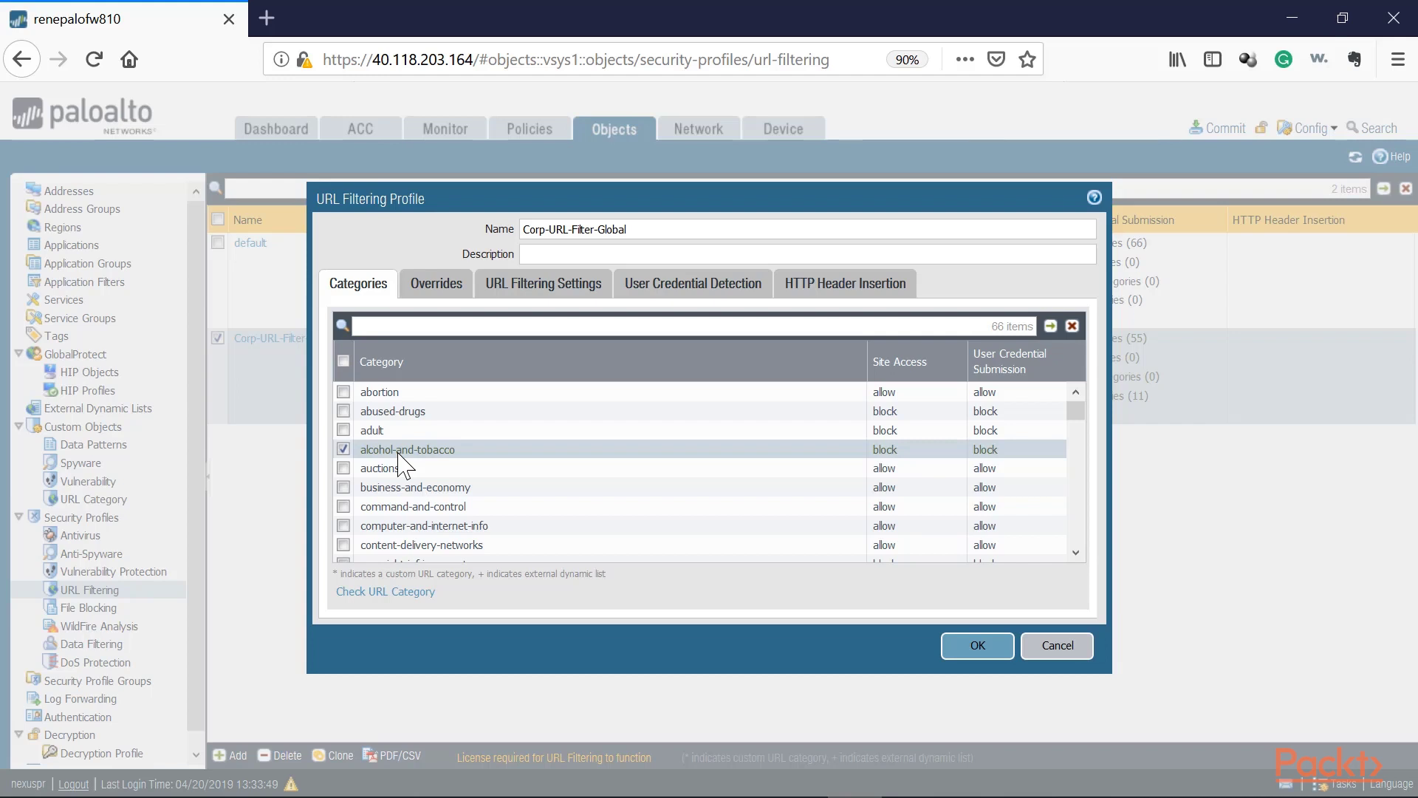
pyautogui.click(441, 285)
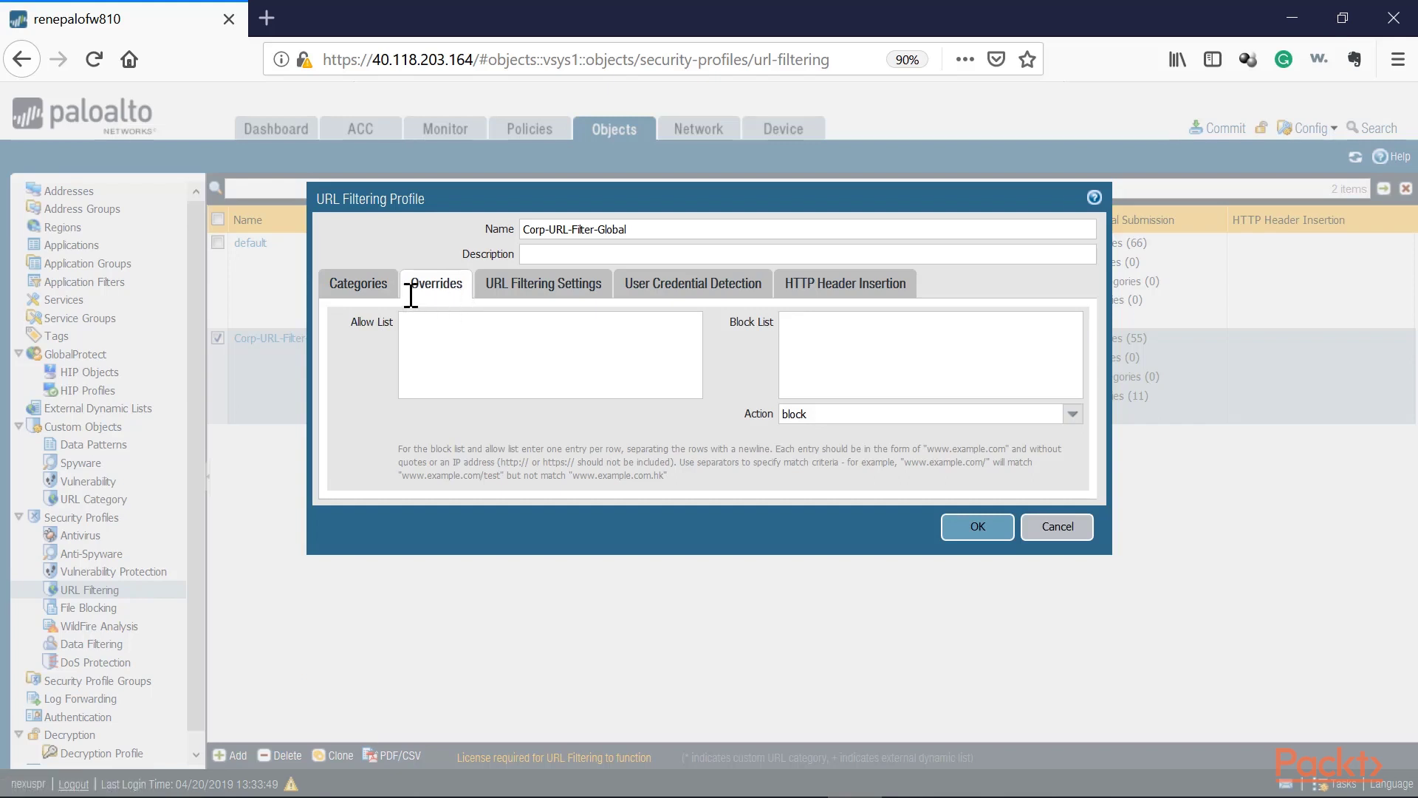
pyautogui.click(378, 282)
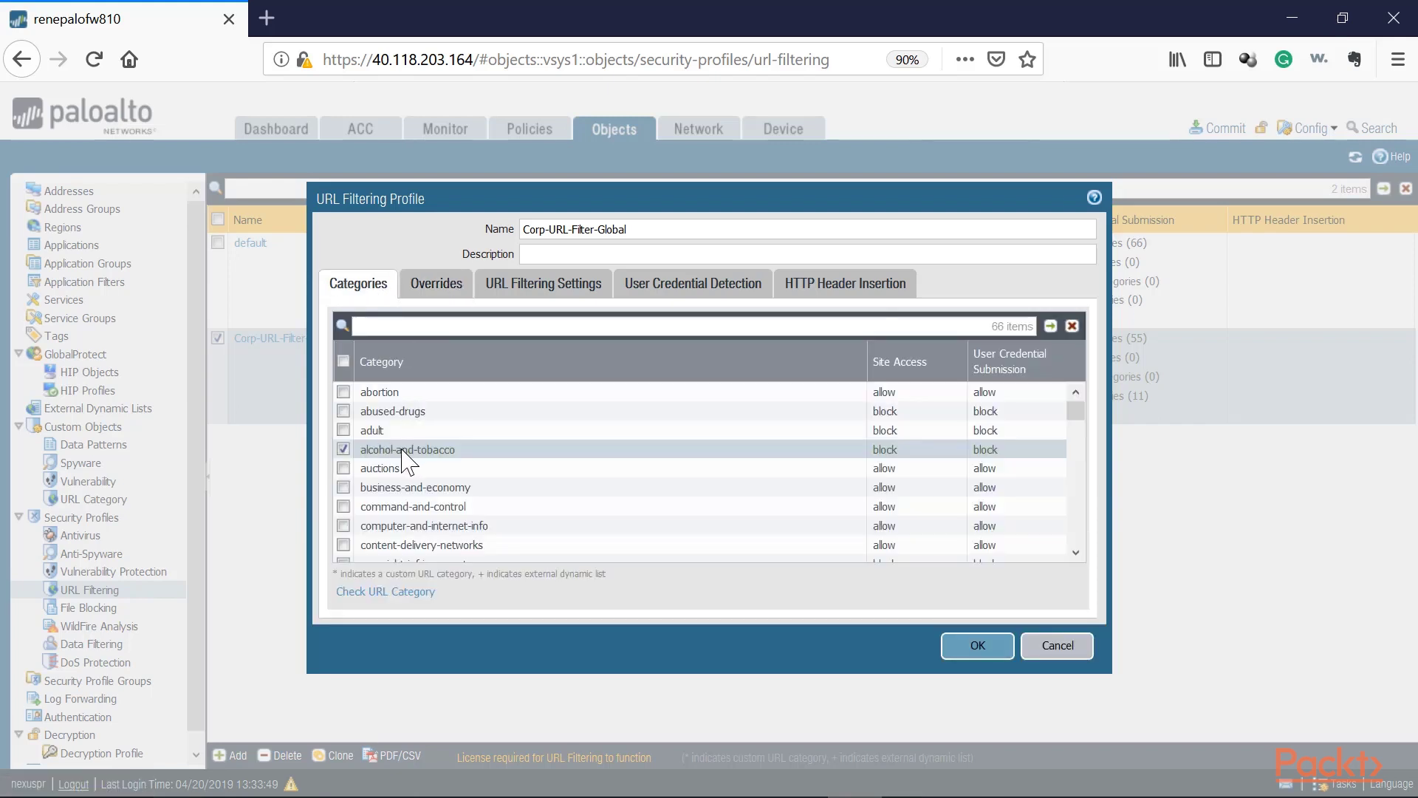
pyautogui.click(435, 285)
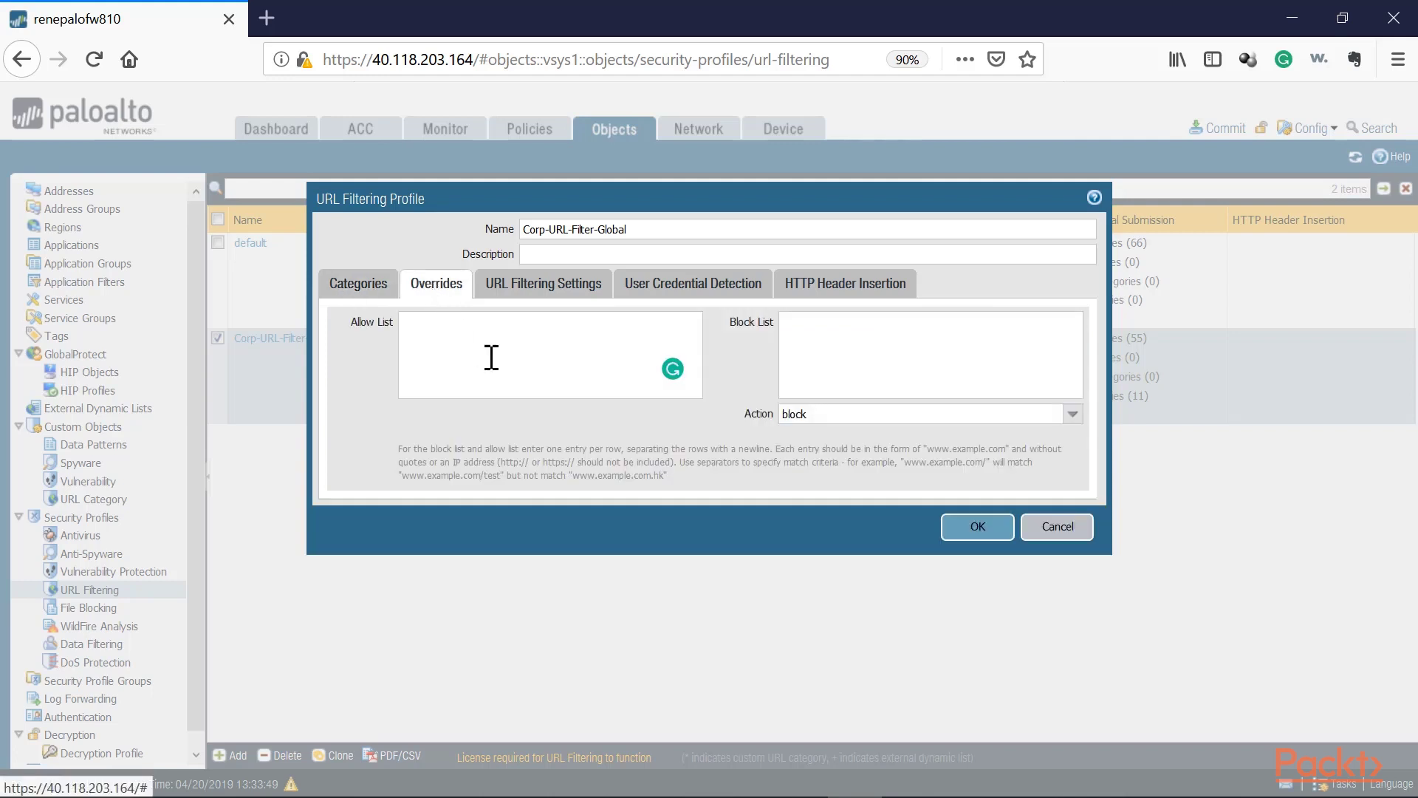
pyautogui.click(447, 351)
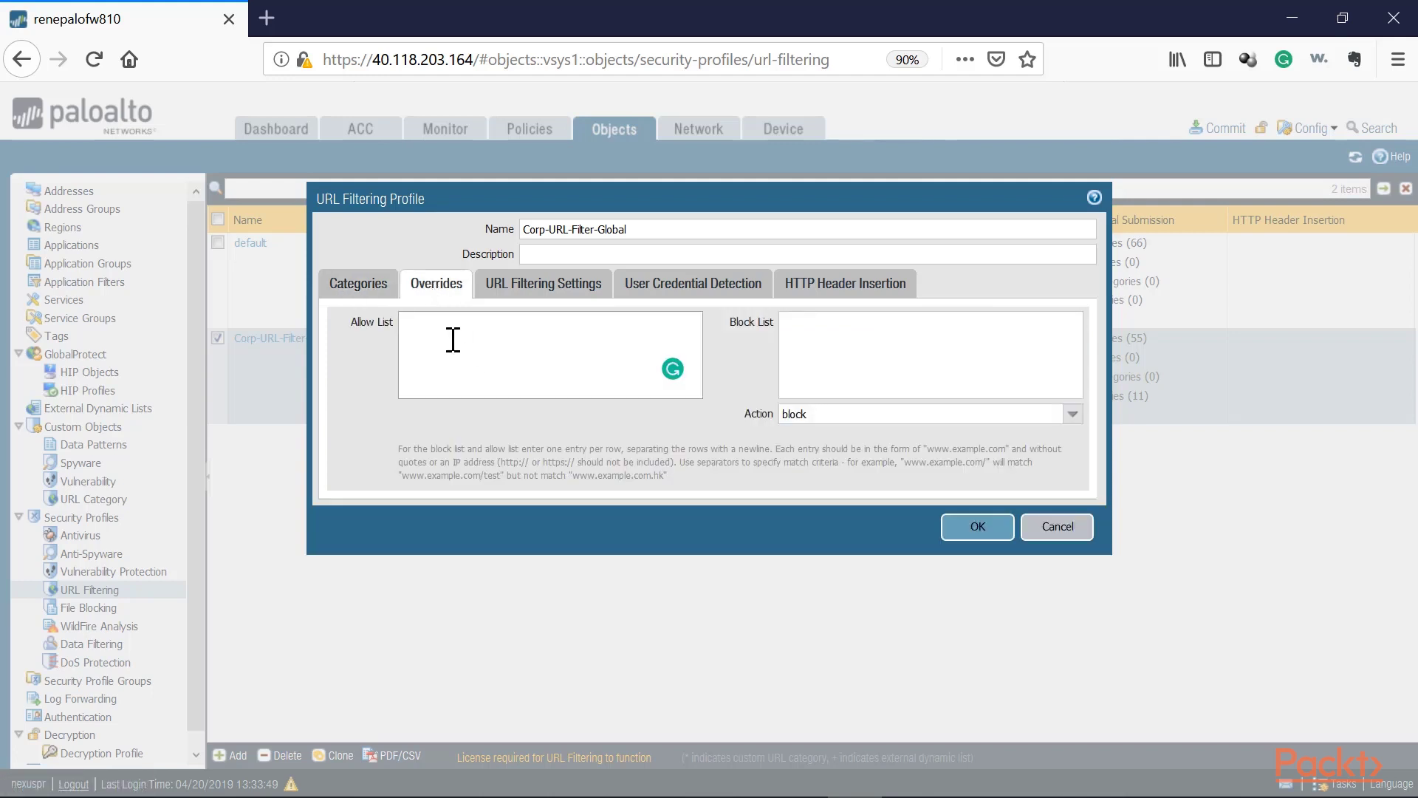
pyautogui.click(380, 292)
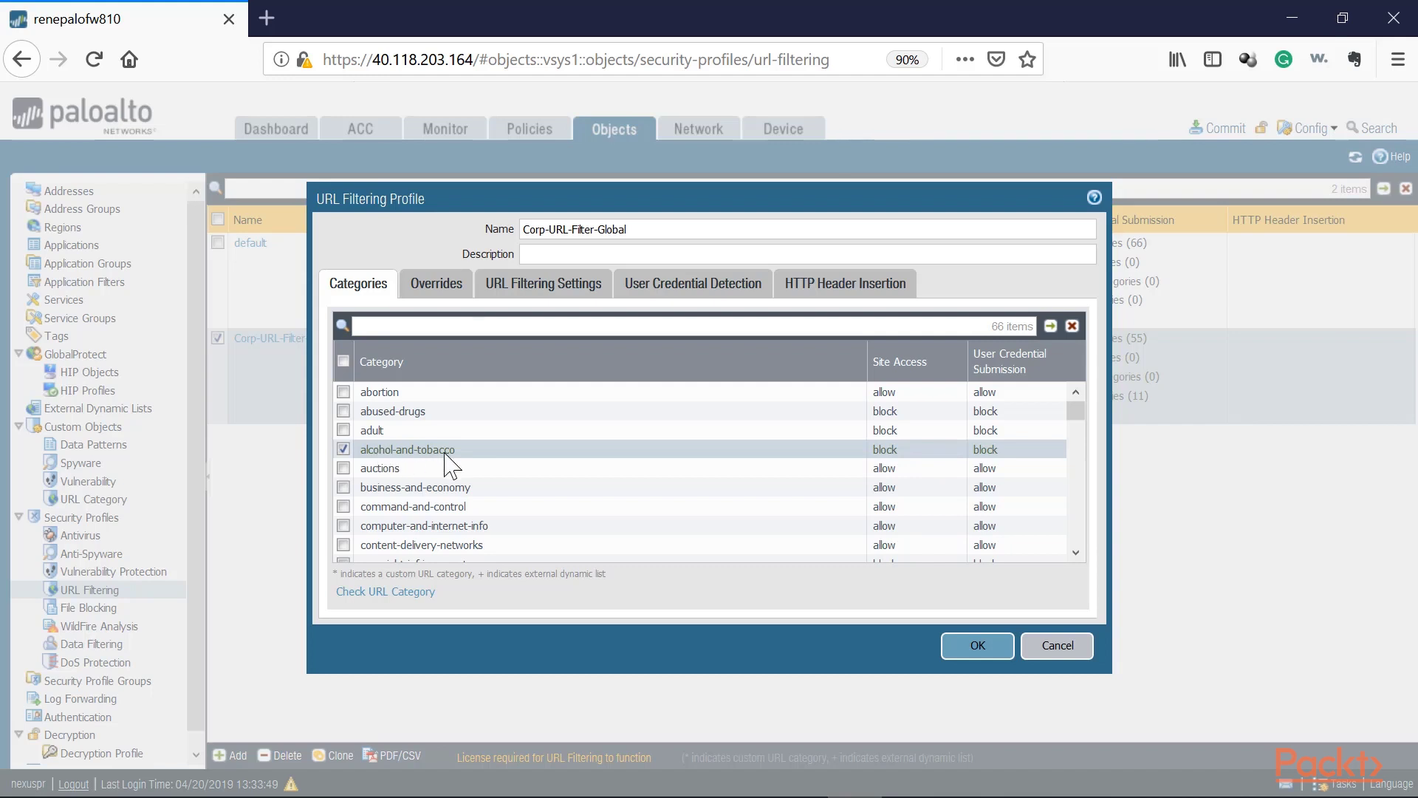
pyautogui.click(450, 291)
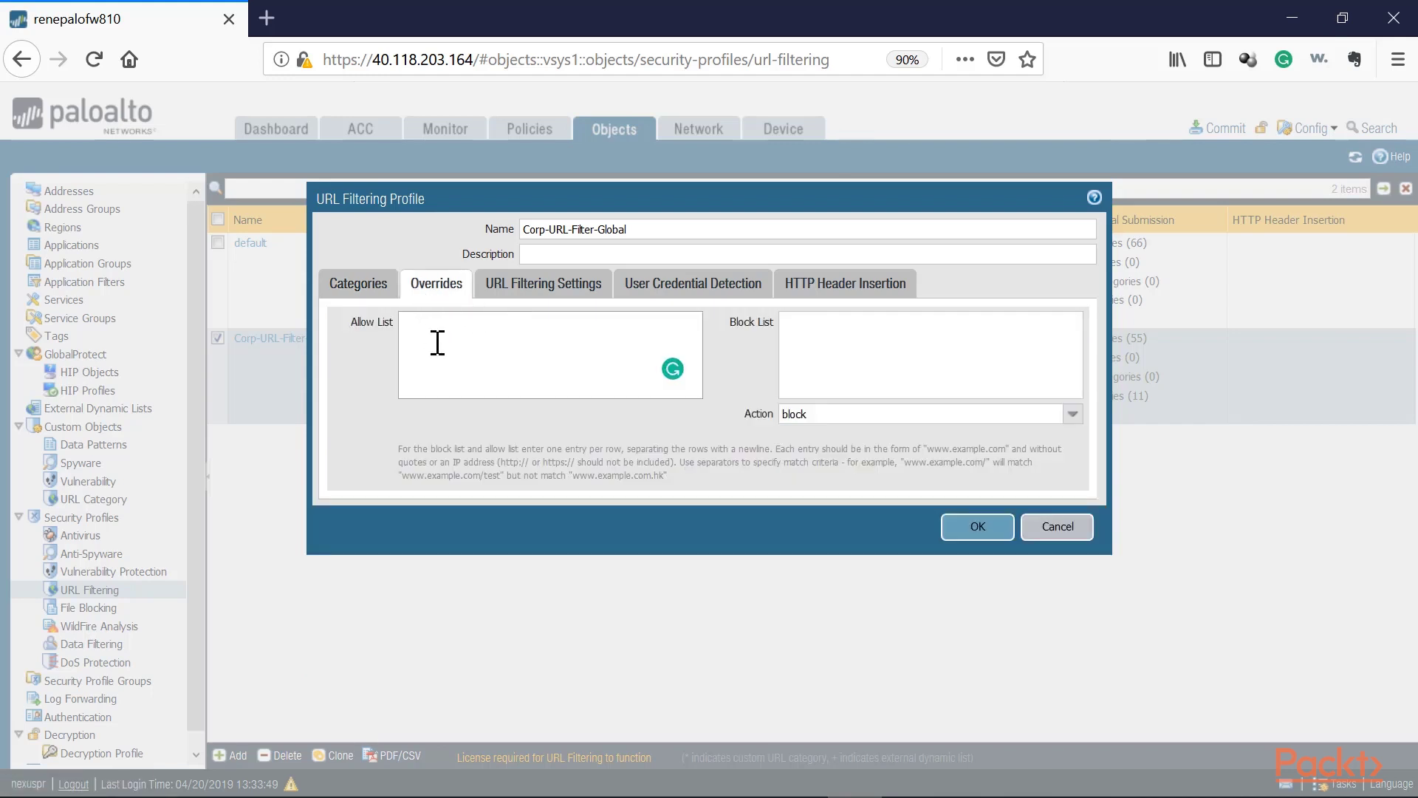
pyautogui.write('greygoose.com')
pyautogui.moveTo(517, 320); pyautogui.dragTo(376, 321)
pyautogui.moveTo(523, 320); pyautogui.dragTo(364, 321)
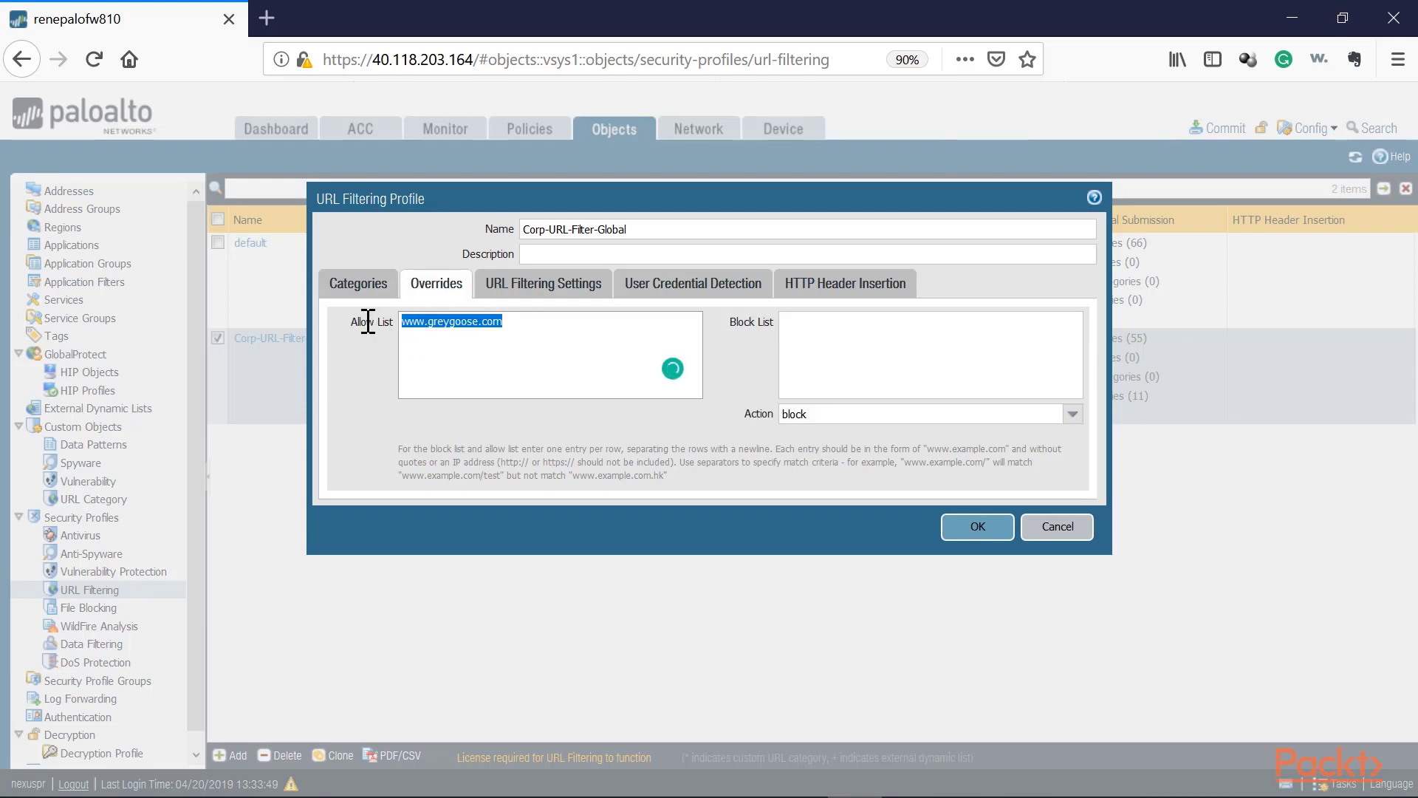
pyautogui.click(529, 320)
pyautogui.moveTo(547, 321); pyautogui.dragTo(339, 325)
pyautogui.click(373, 293)
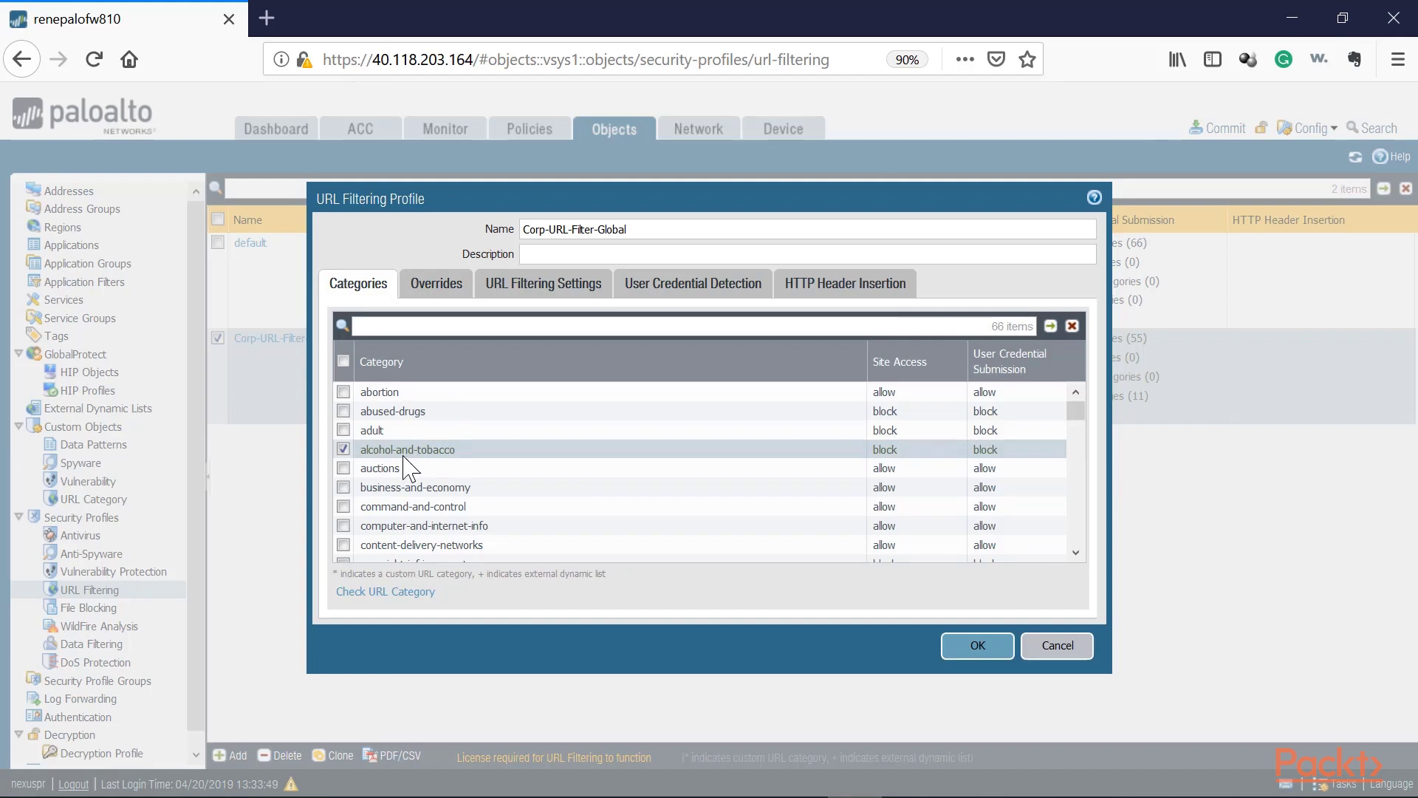
pyautogui.click(436, 285)
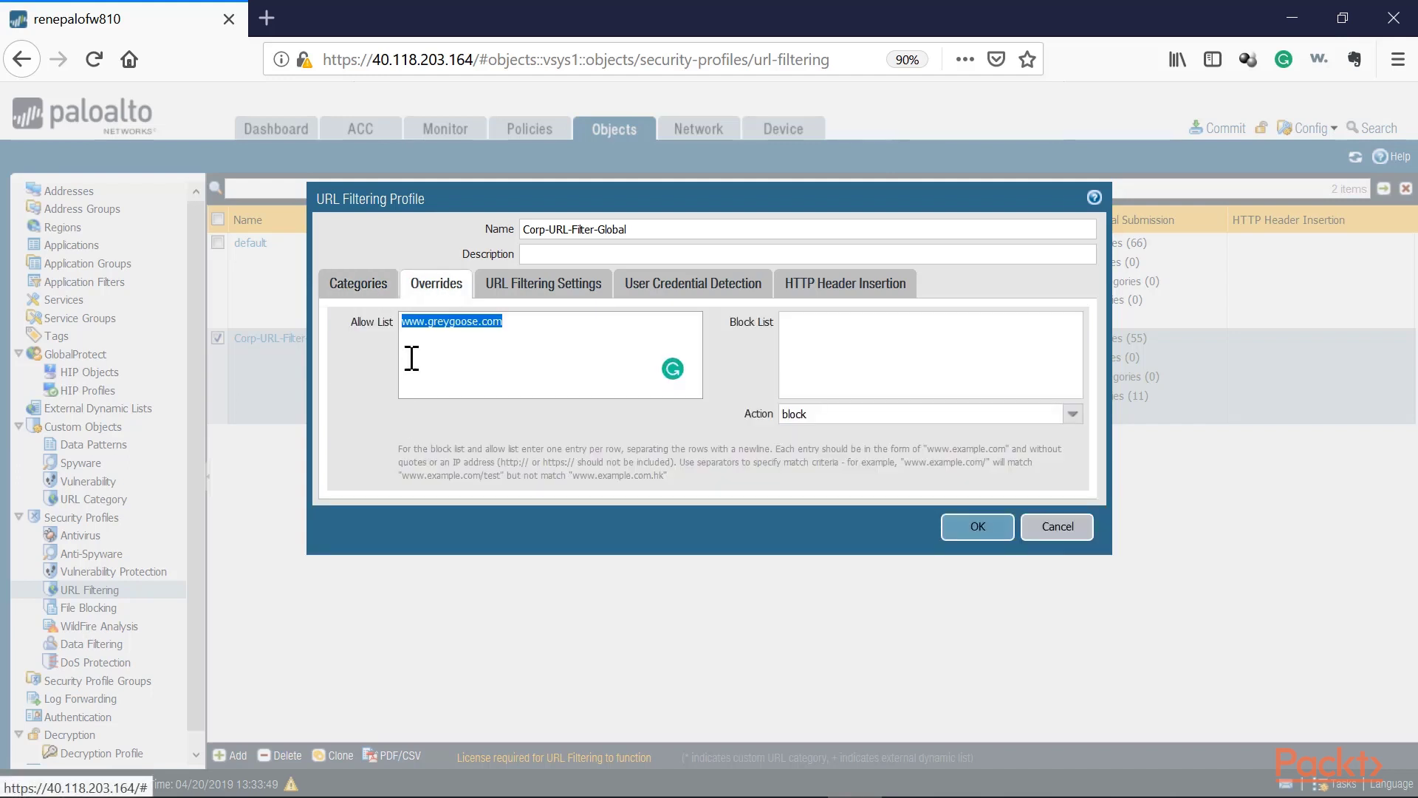
pyautogui.click(537, 362)
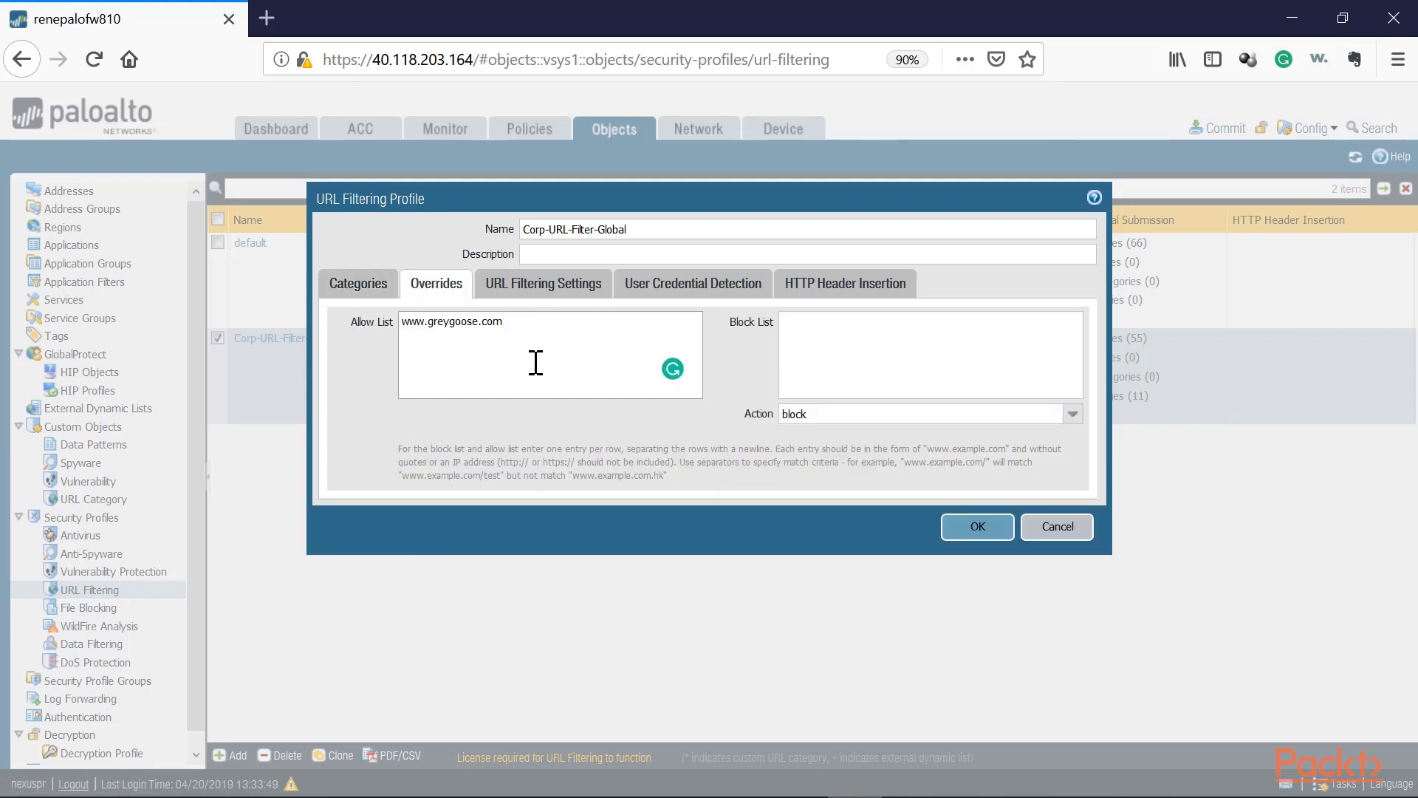
pyautogui.moveTo(537, 362); pyautogui.dragTo(329, 305)
pyautogui.moveTo(526, 321); pyautogui.dragTo(424, 322)
pyautogui.click(862, 333)
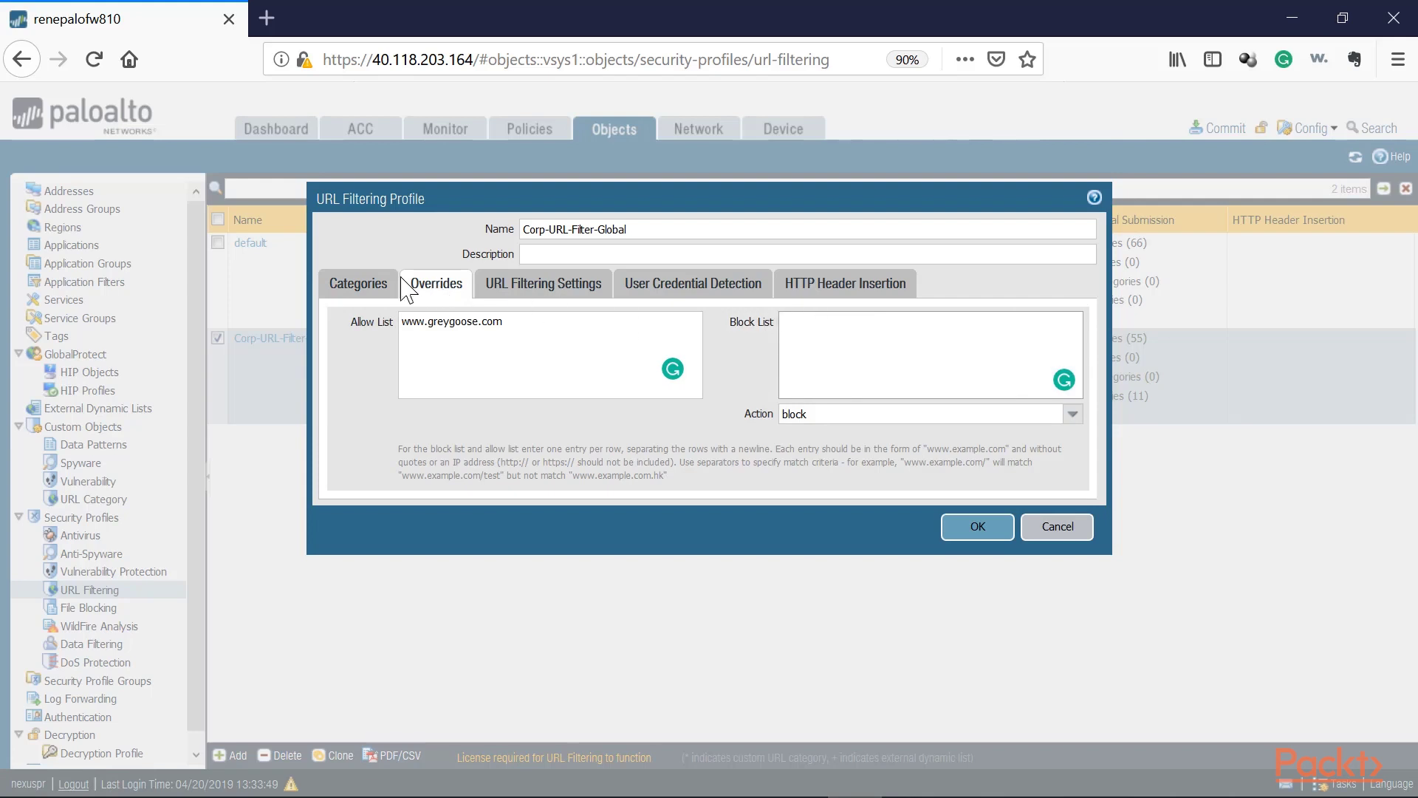
pyautogui.click(355, 284)
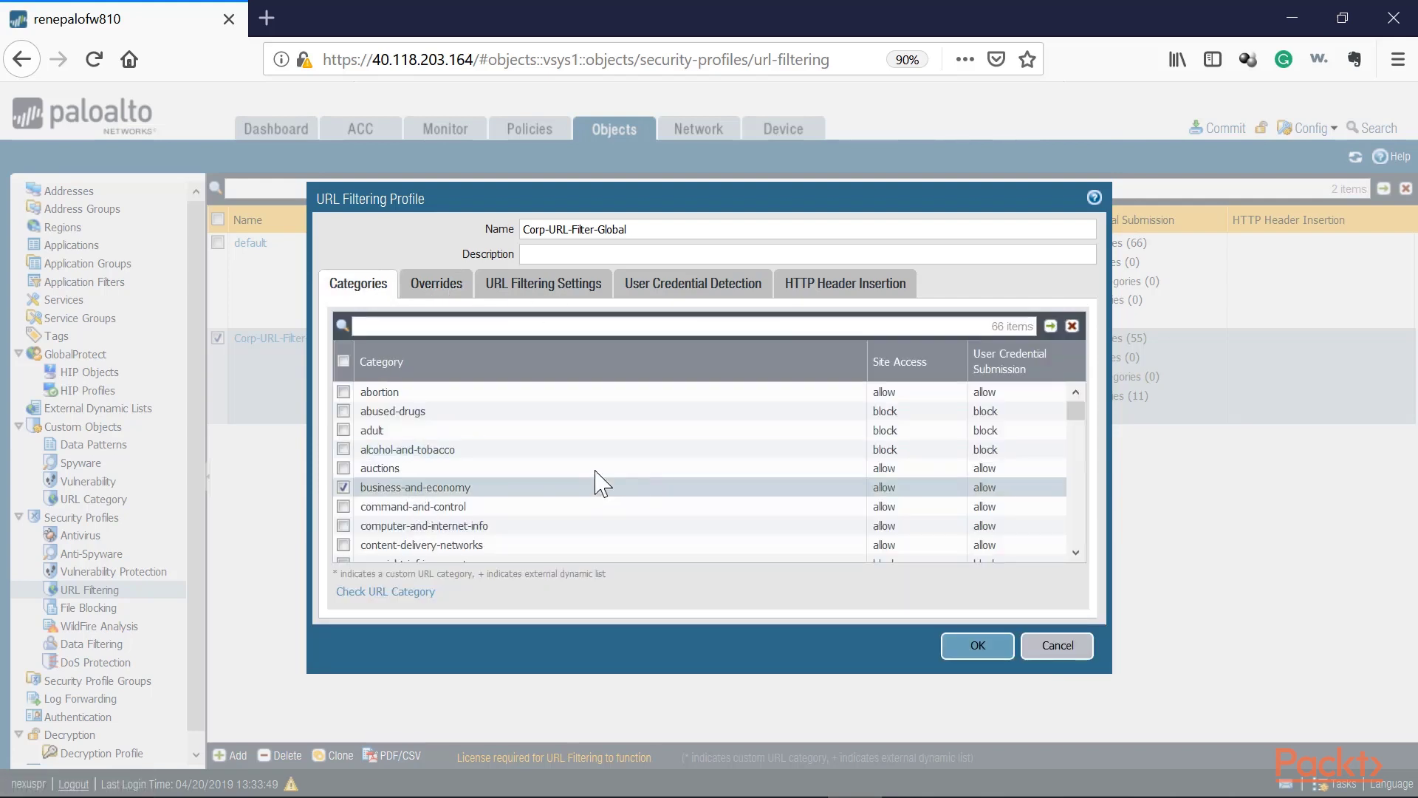
pyautogui.click(506, 469)
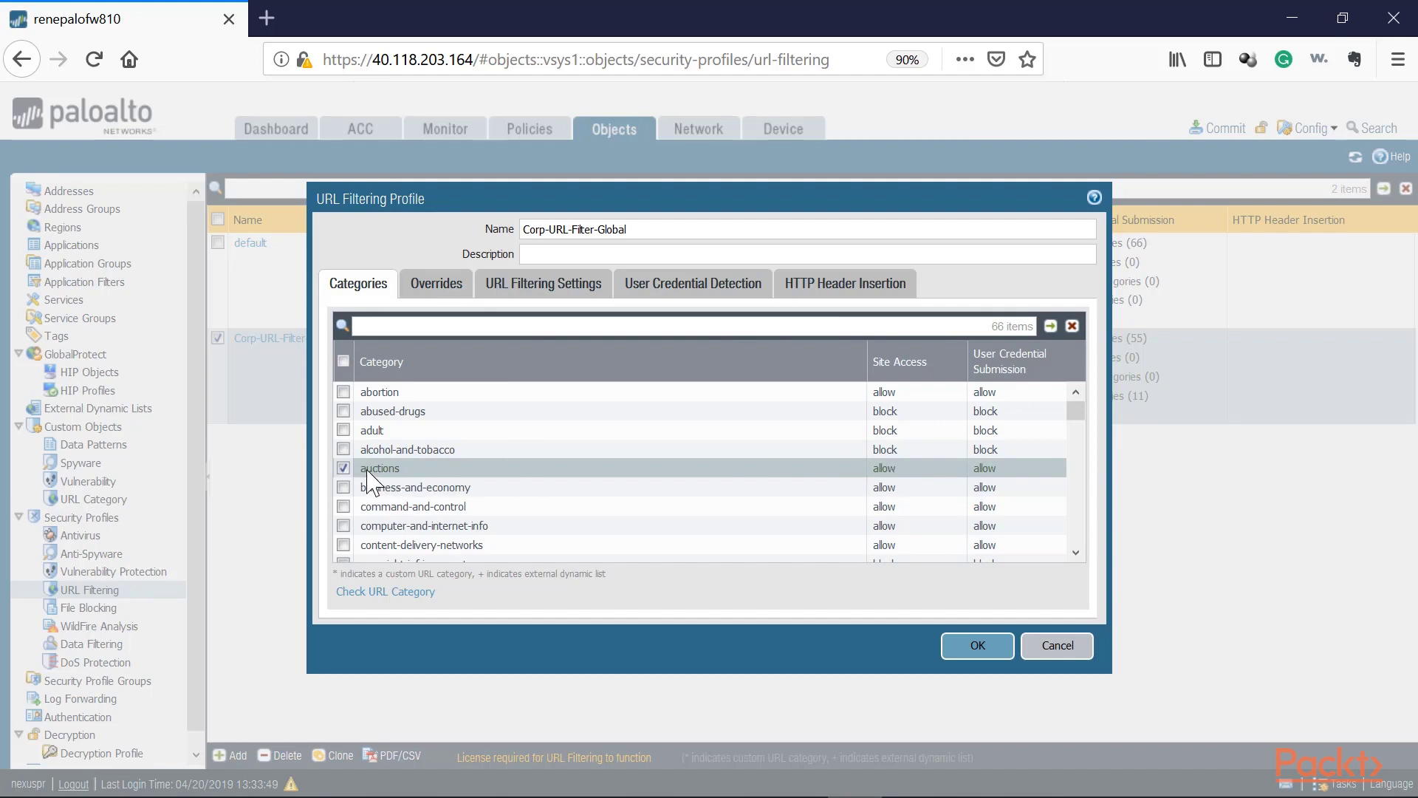
pyautogui.click(436, 283)
pyautogui.click(899, 340)
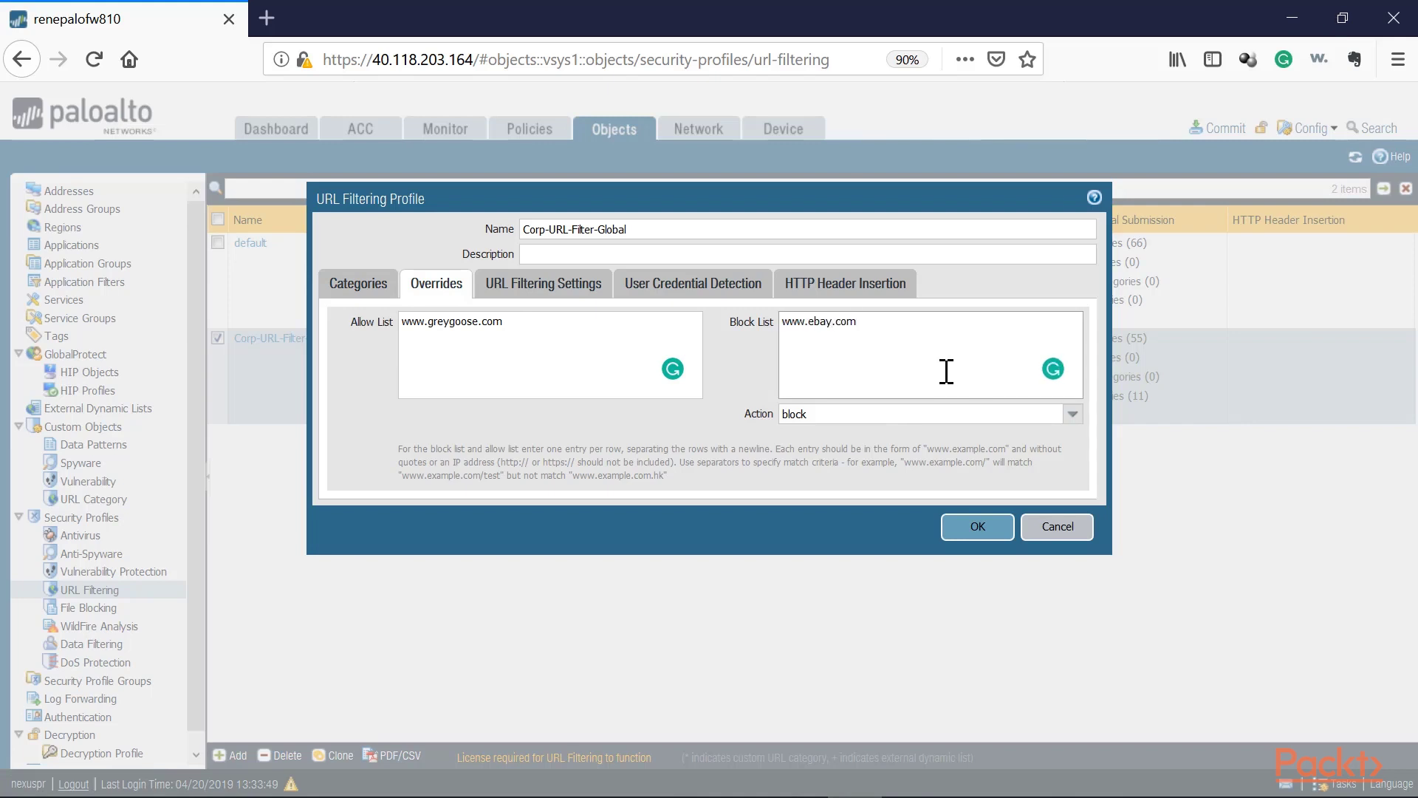
pyautogui.click(354, 284)
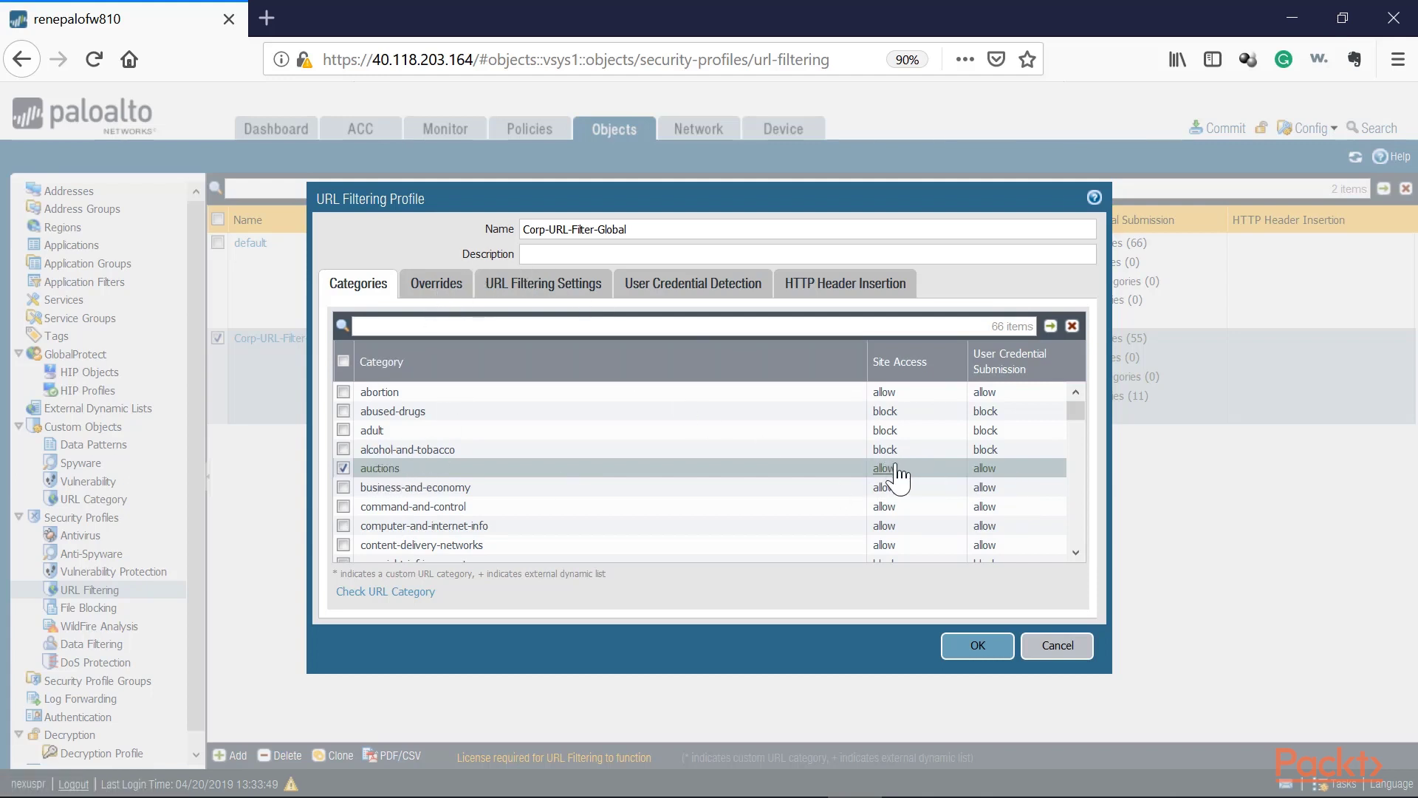
pyautogui.click(458, 291)
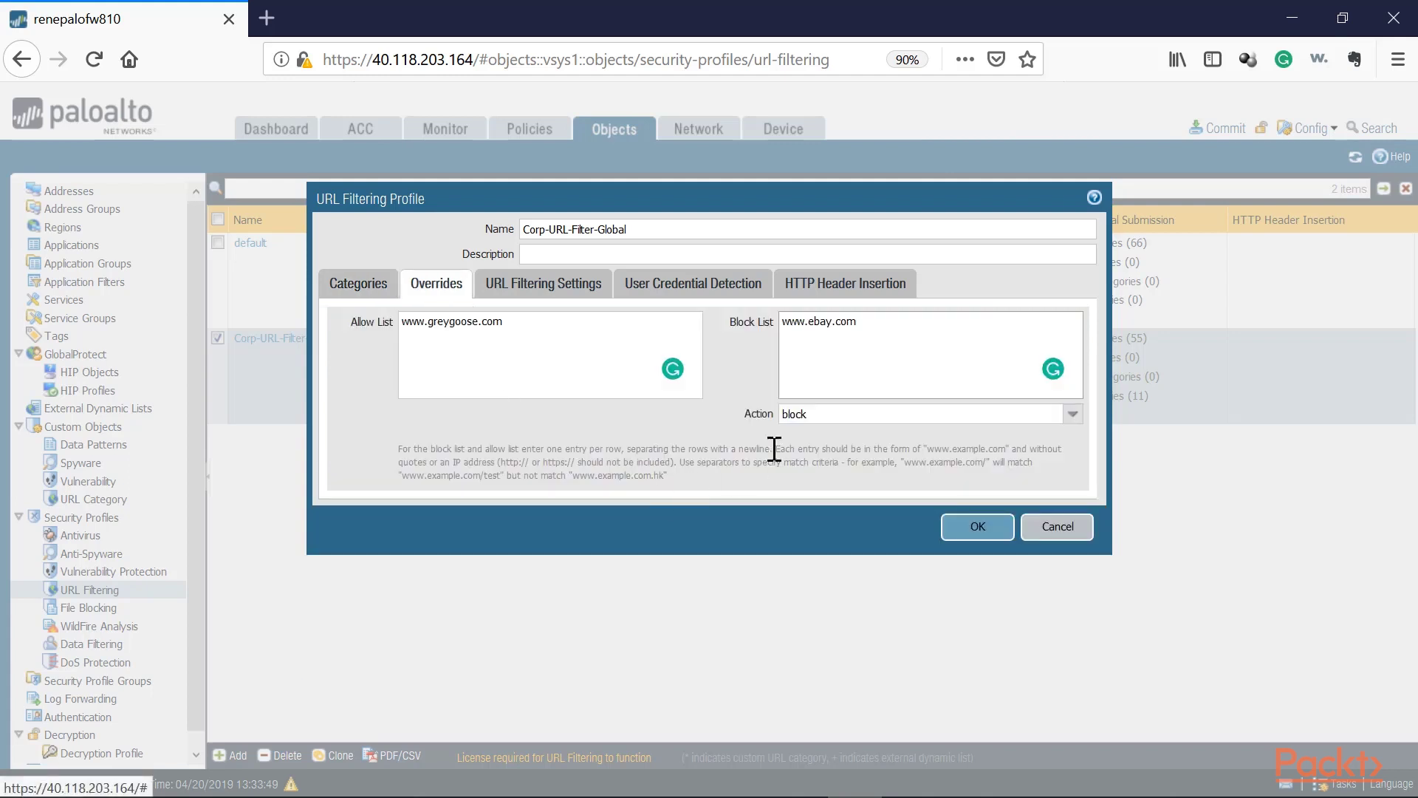
pyautogui.moveTo(891, 322); pyautogui.dragTo(765, 314)
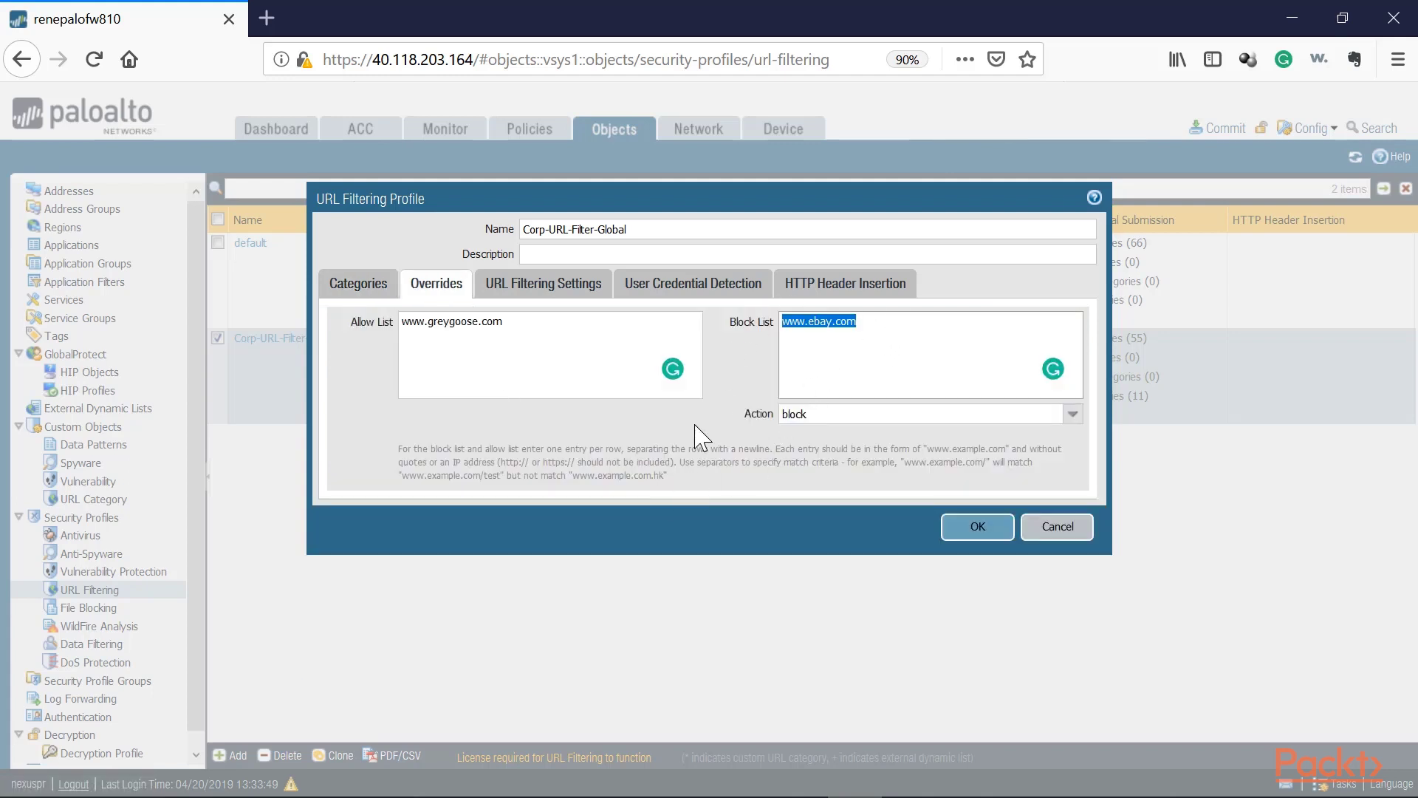
pyautogui.moveTo(908, 323); pyautogui.dragTo(765, 319)
# Keep the block list action as block and save the profile
pyautogui.click(359, 287)
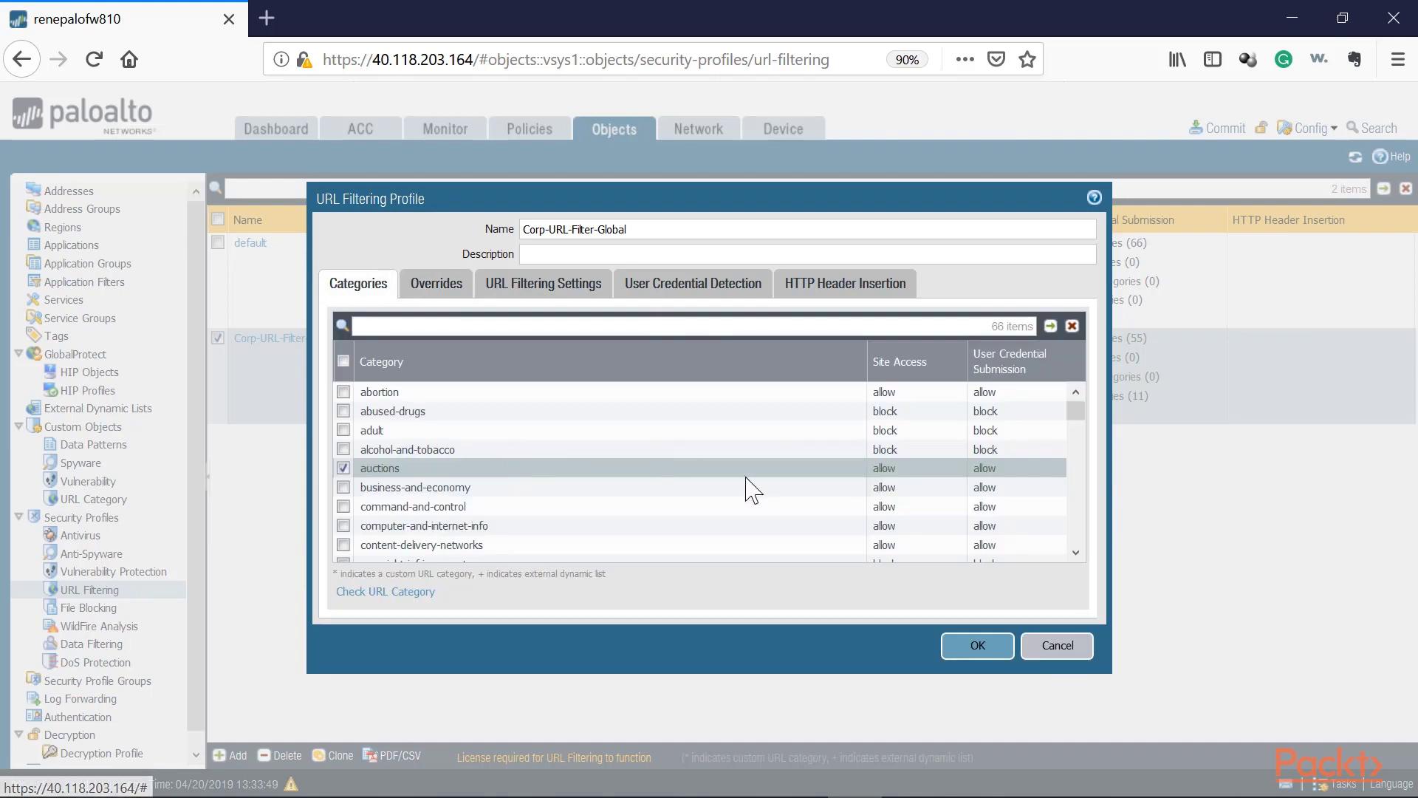
pyautogui.click(459, 290)
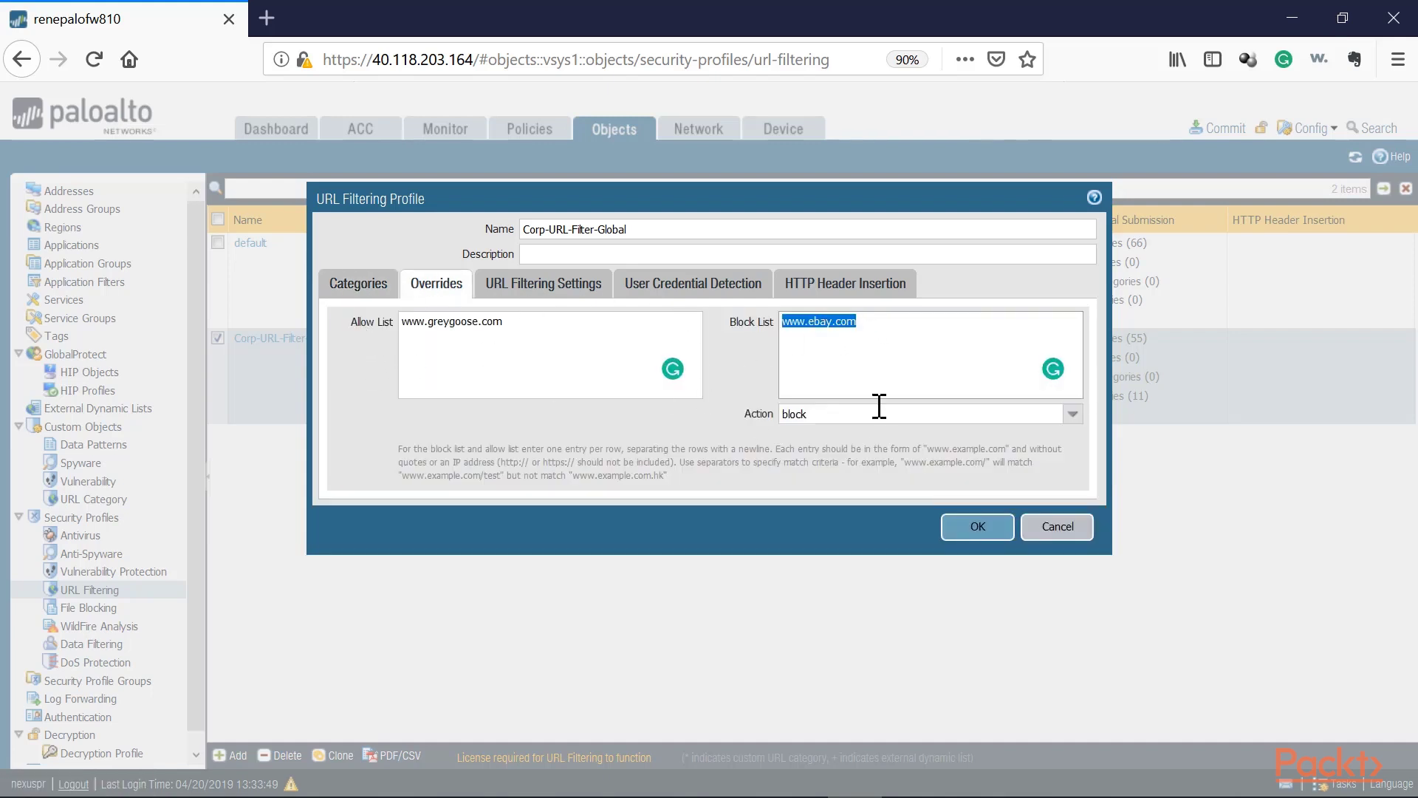
pyautogui.click(1071, 413)
pyautogui.click(1069, 418)
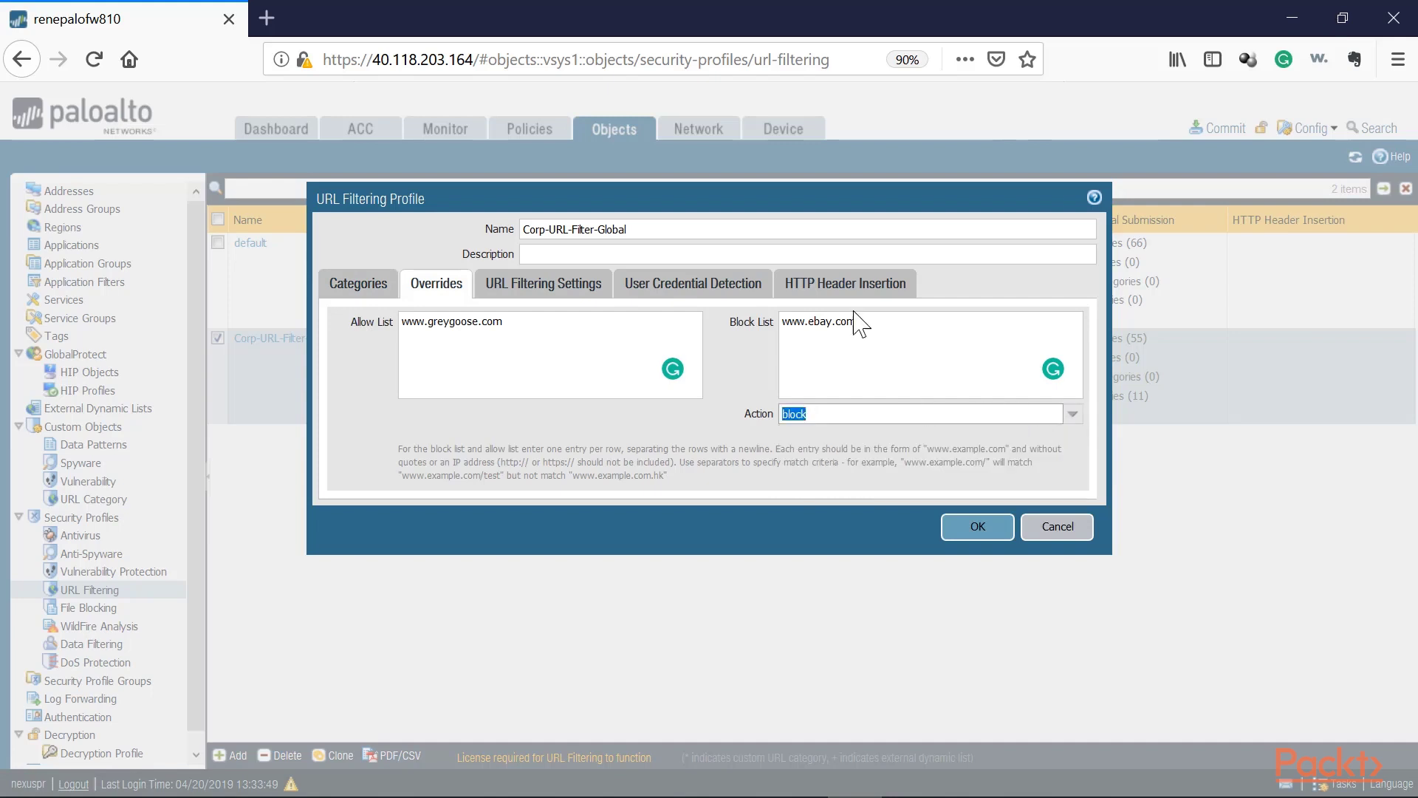
pyautogui.click(513, 334)
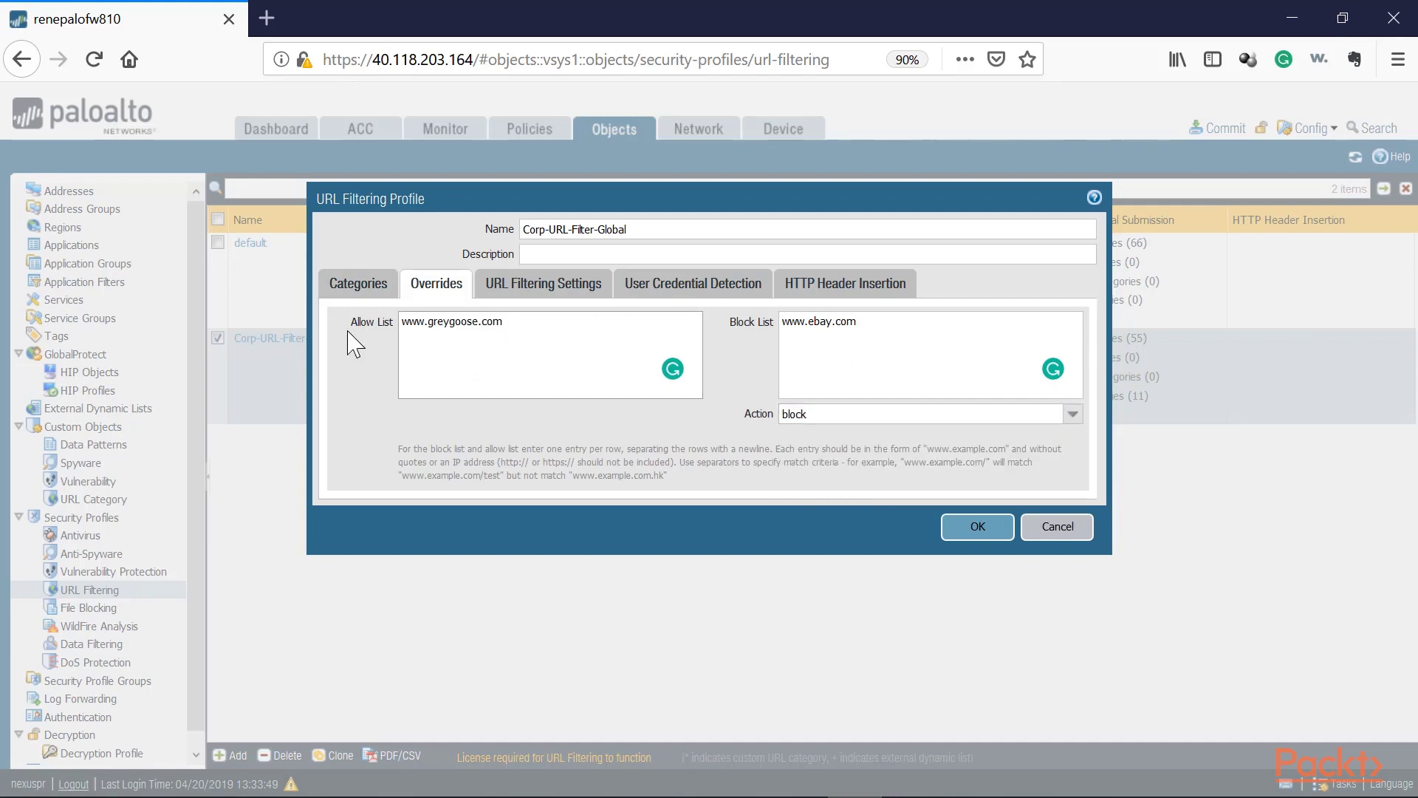
pyautogui.click(996, 539)
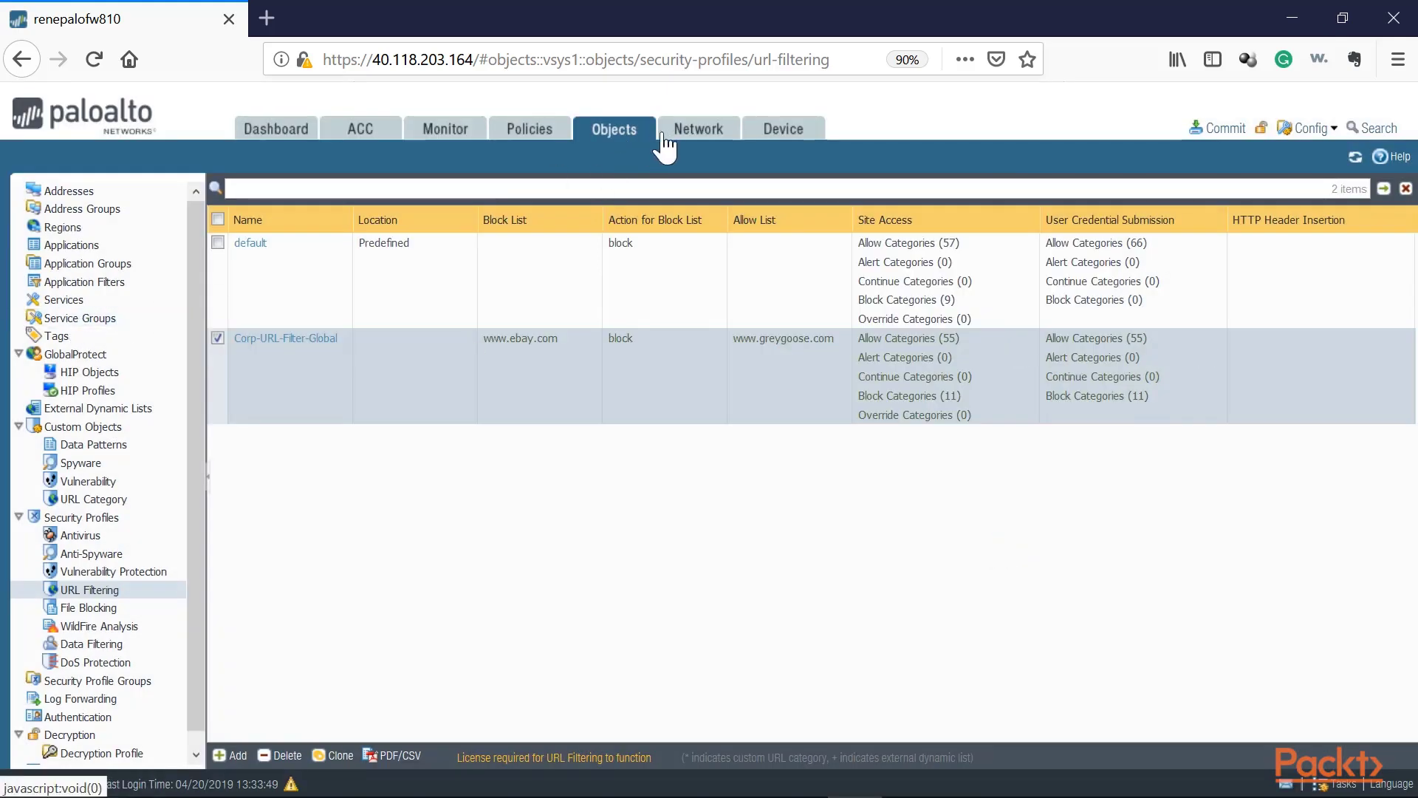
# Set URL Filtering to Corp-URL-Filter-Global on the Inside to Internet Access rule and save
pyautogui.click(544, 151)
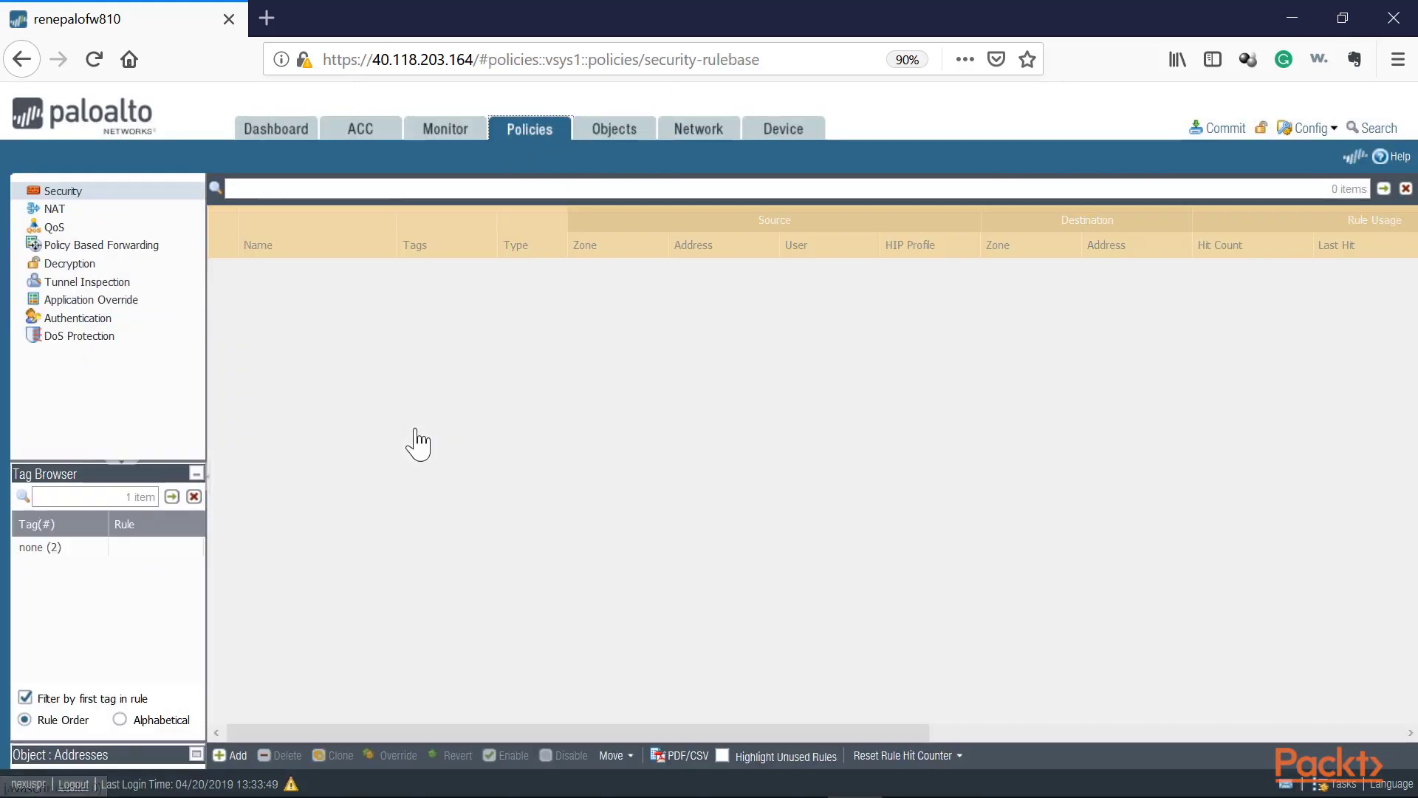
pyautogui.click(273, 300)
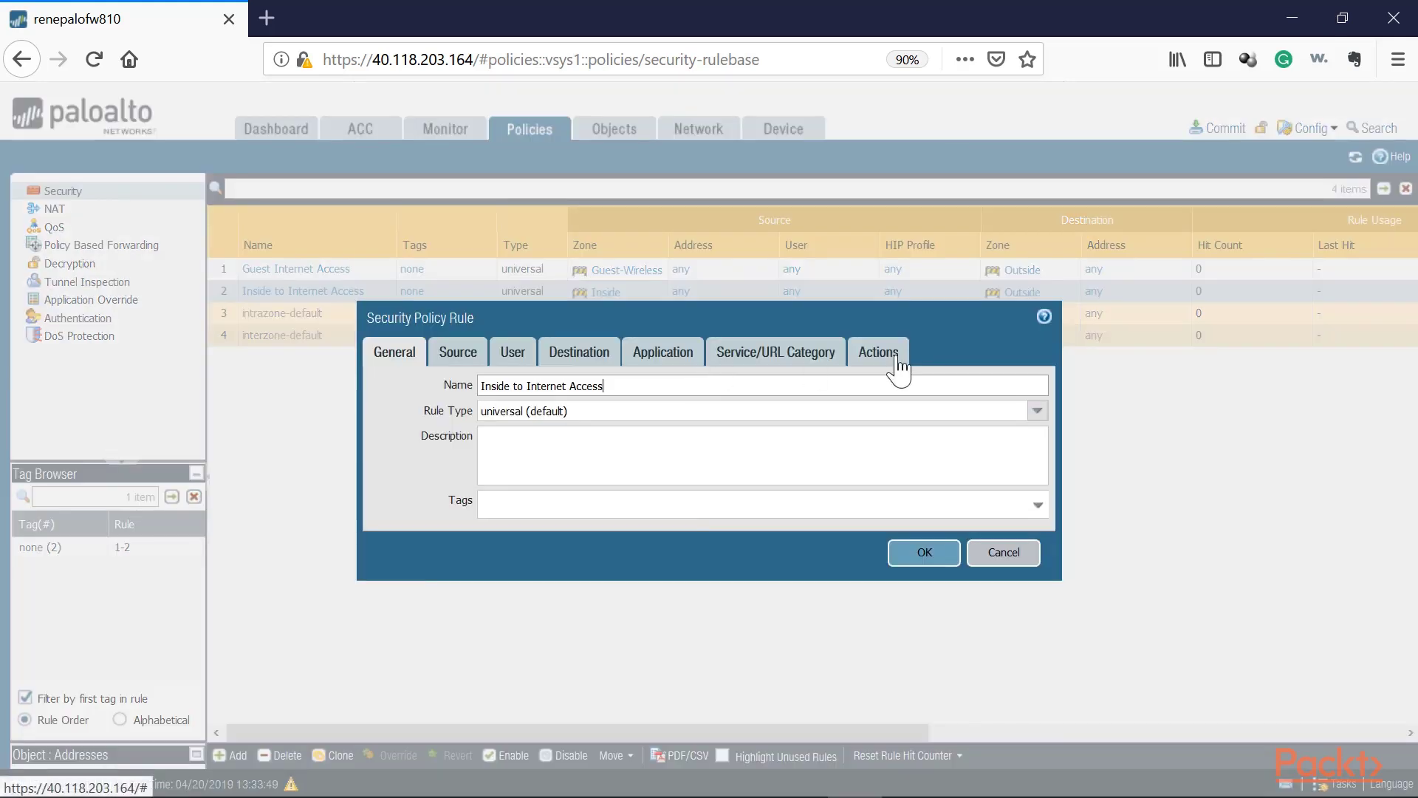
pyautogui.click(879, 352)
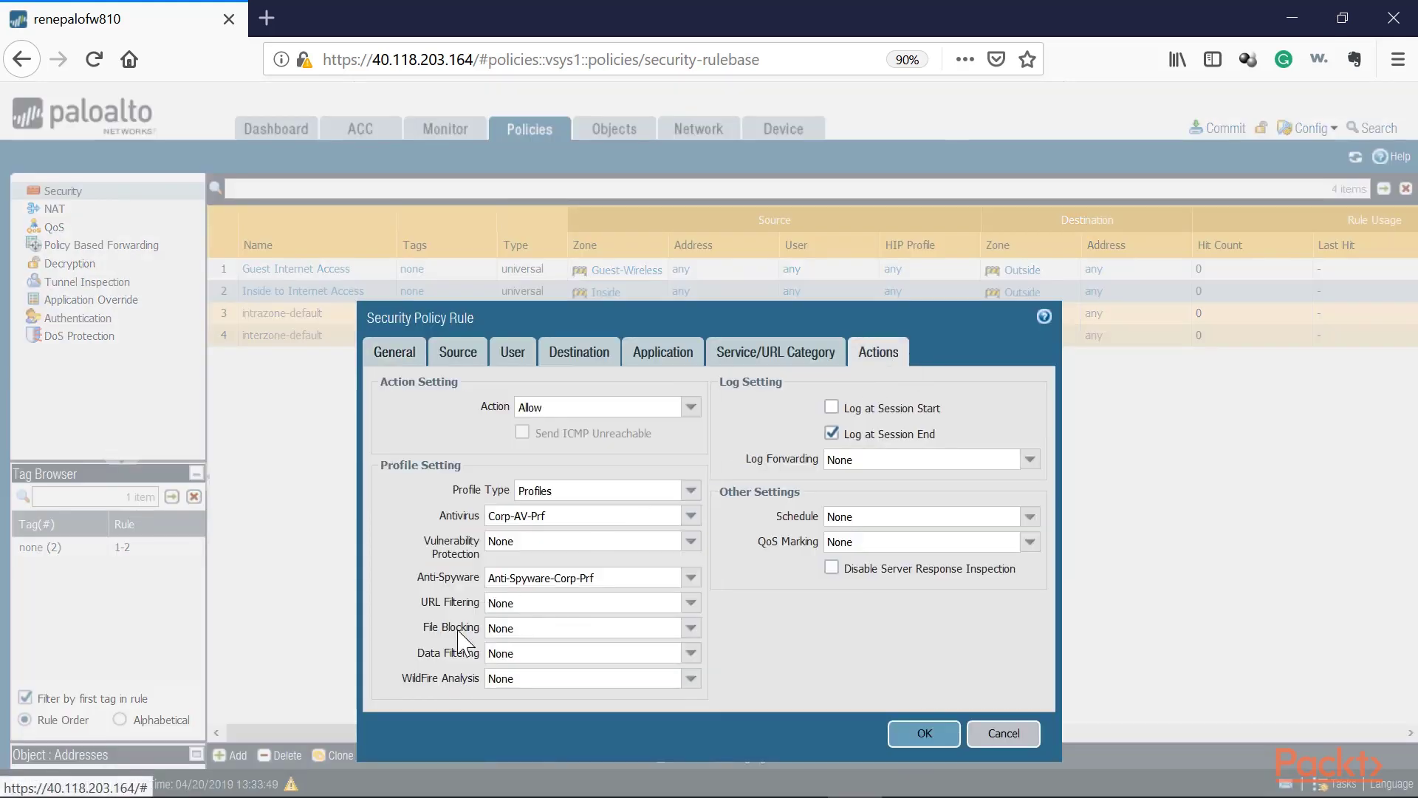
pyautogui.click(690, 604)
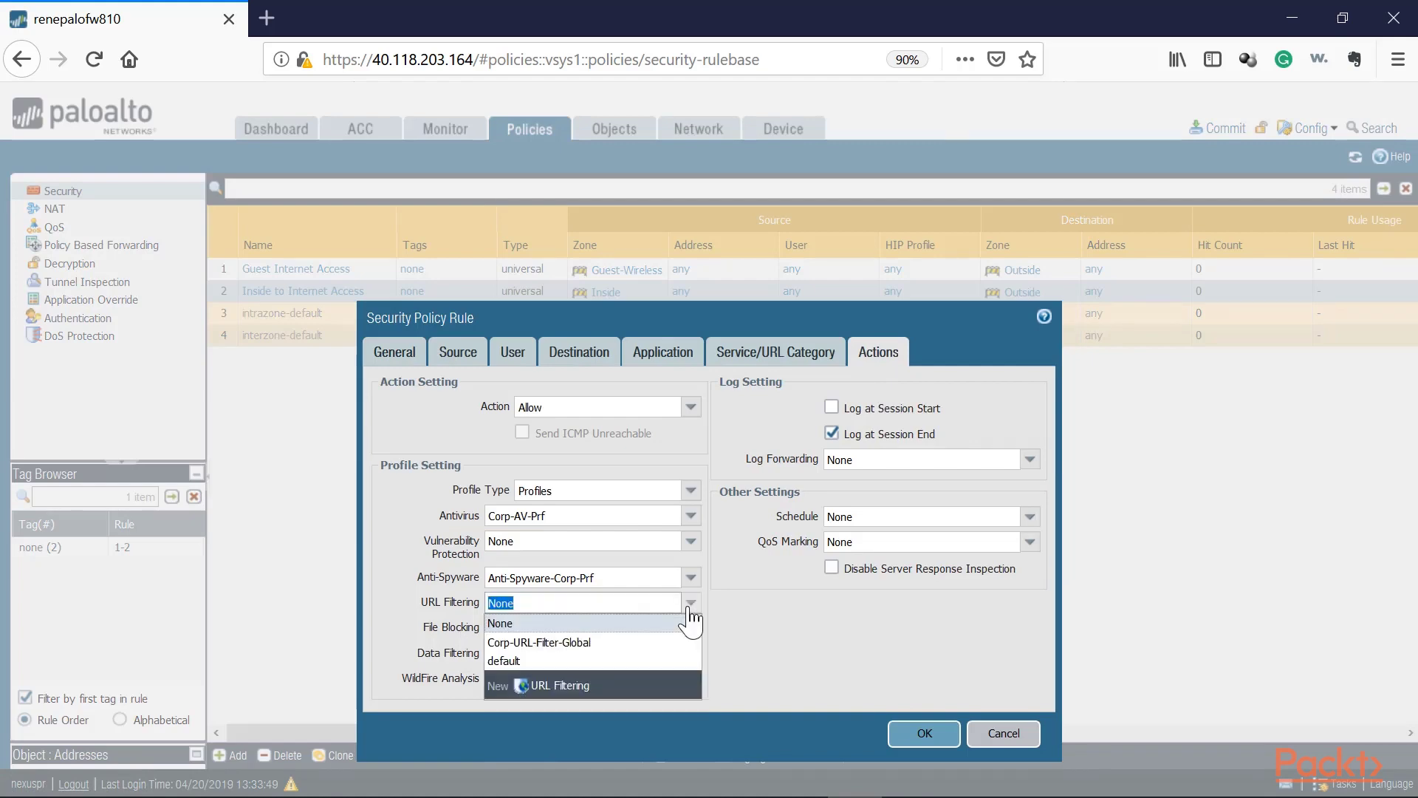
pyautogui.click(547, 647)
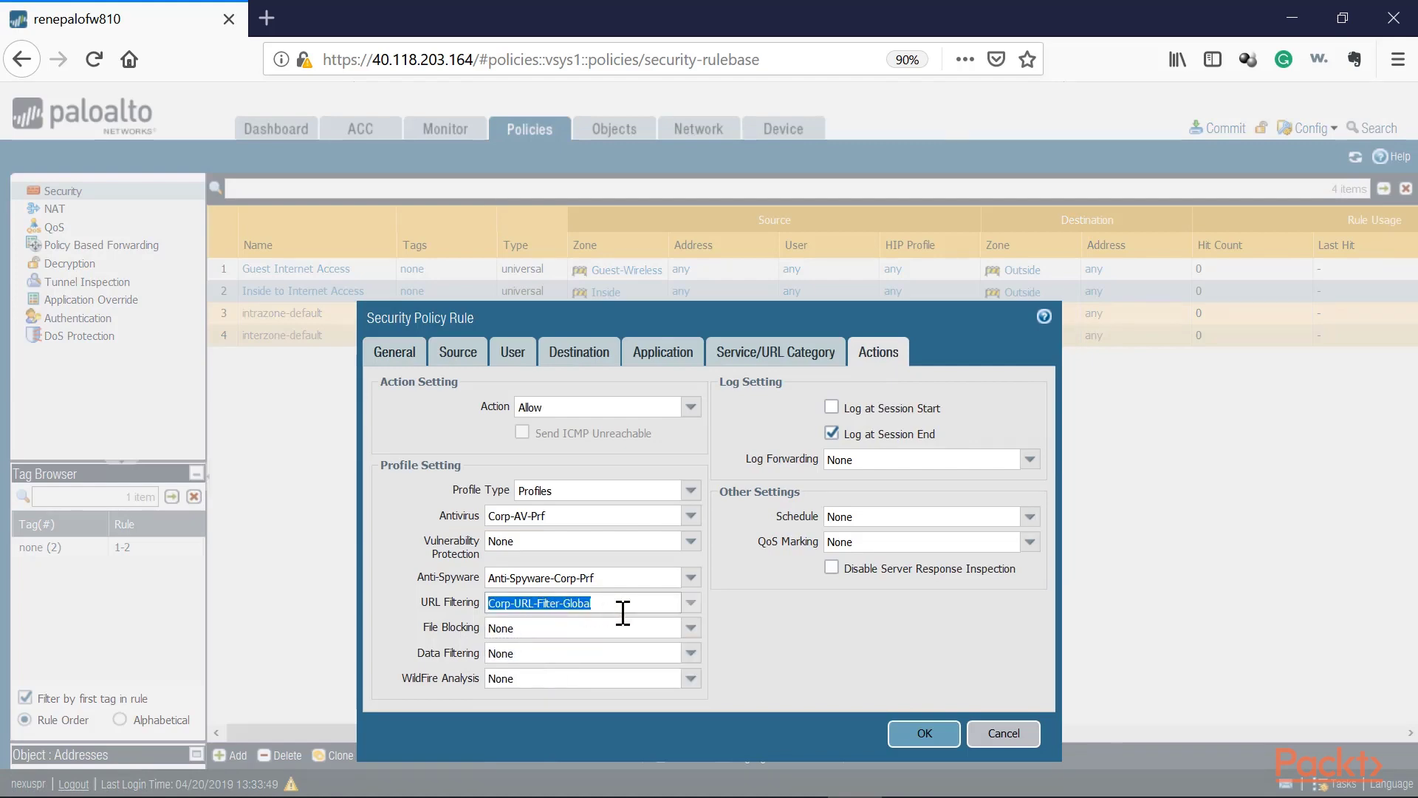
pyautogui.click(915, 732)
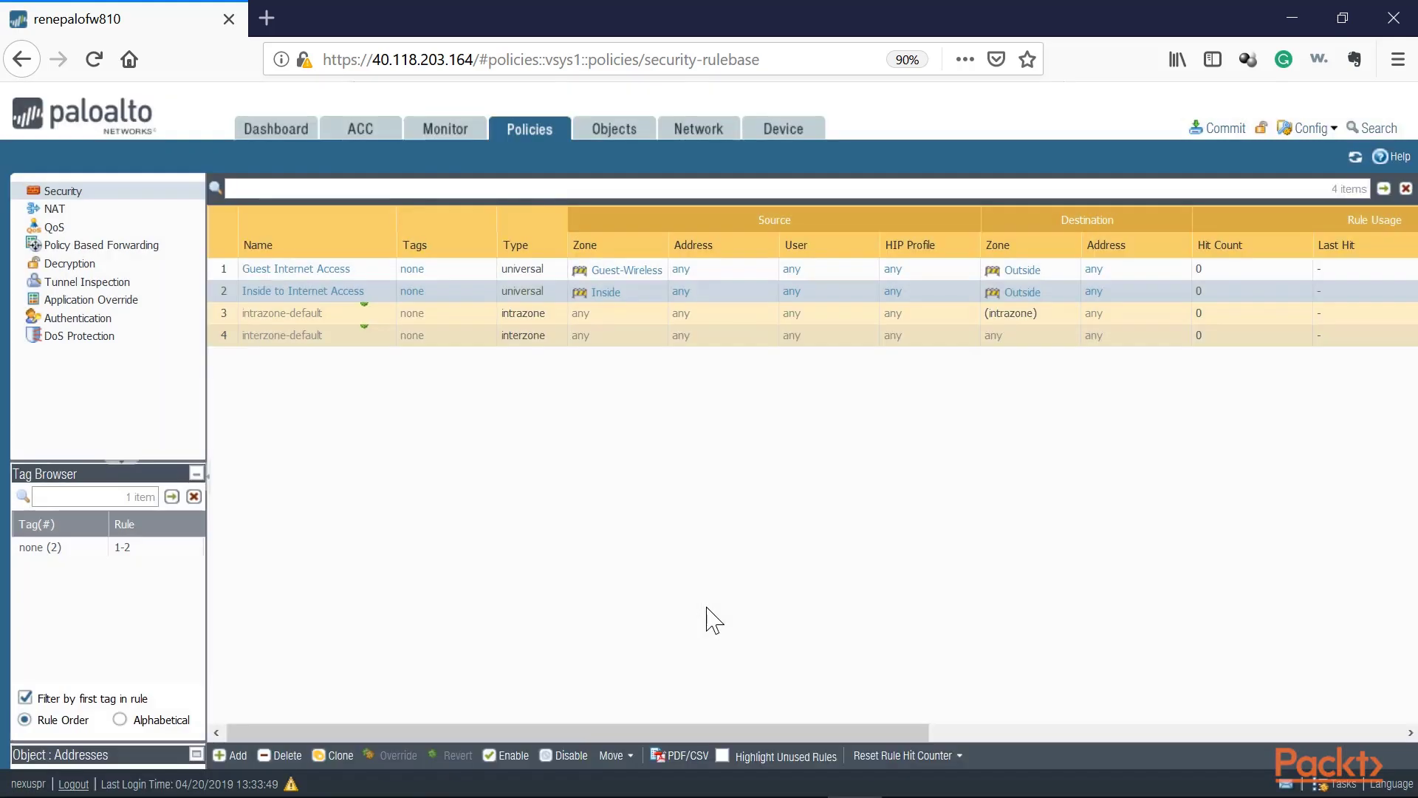
# Review the security rules table, select Guest Internet Access, then return to URL Filtering profiles
pyautogui.moveTo(691, 733); pyautogui.dragTo(1163, 733)
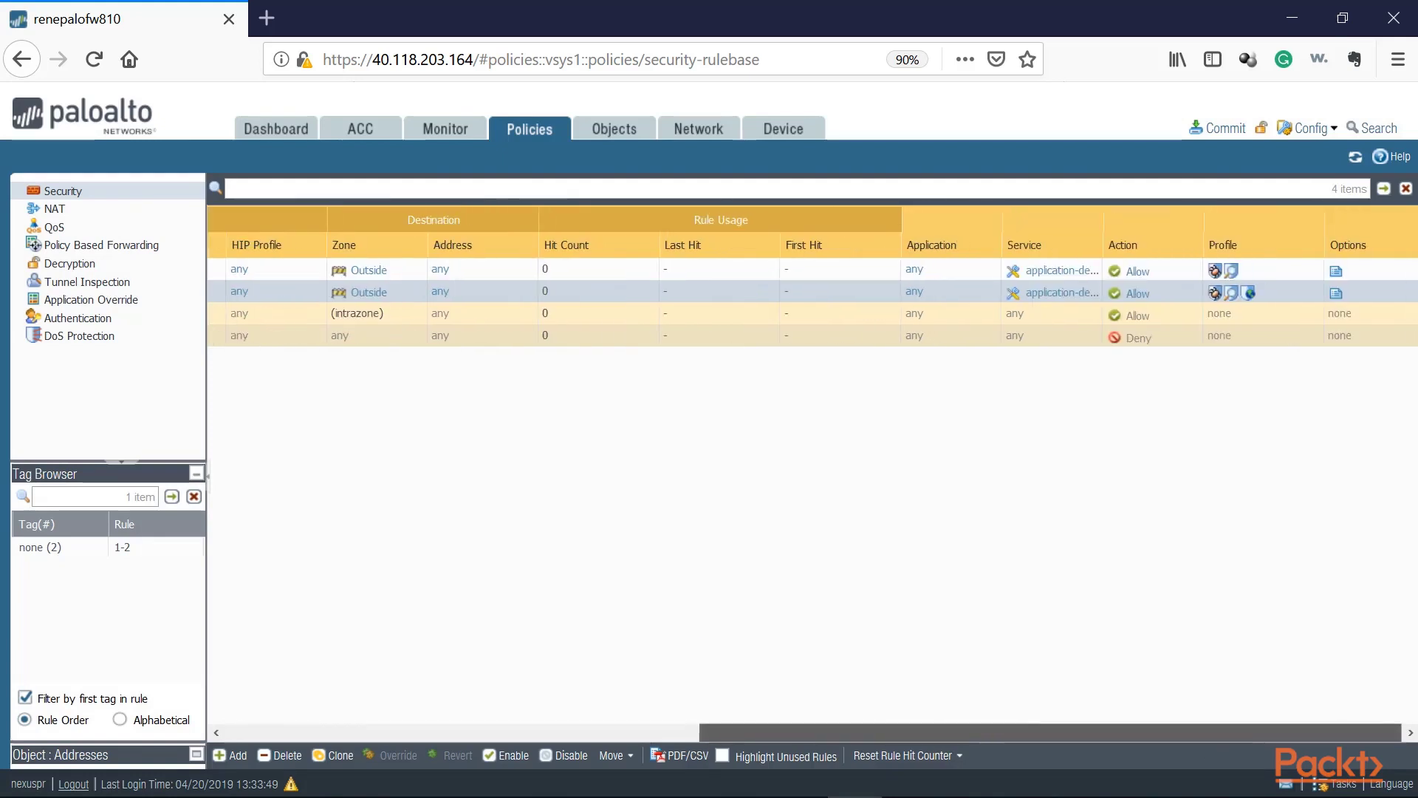
pyautogui.moveTo(1249, 295)
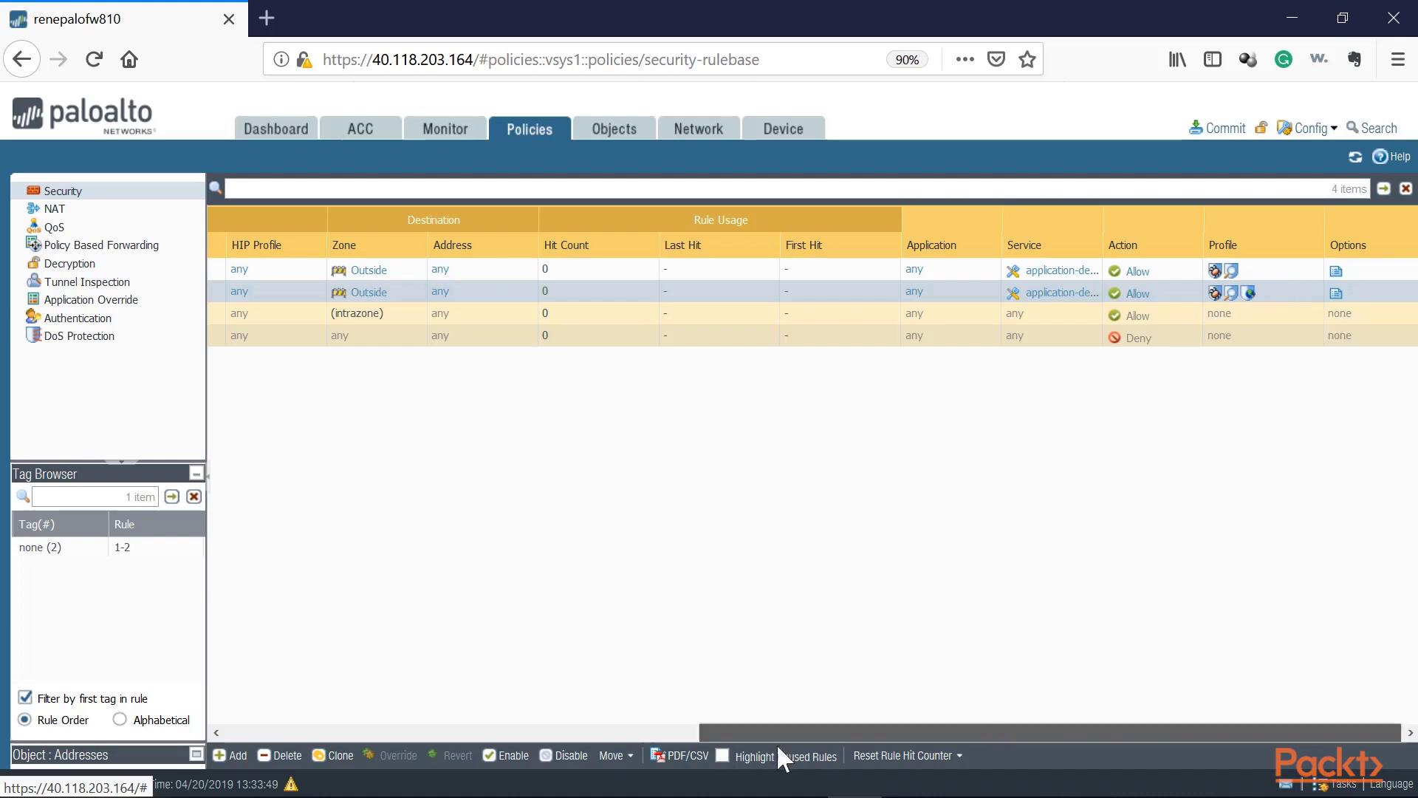
pyautogui.moveTo(777, 733); pyautogui.dragTo(372, 733)
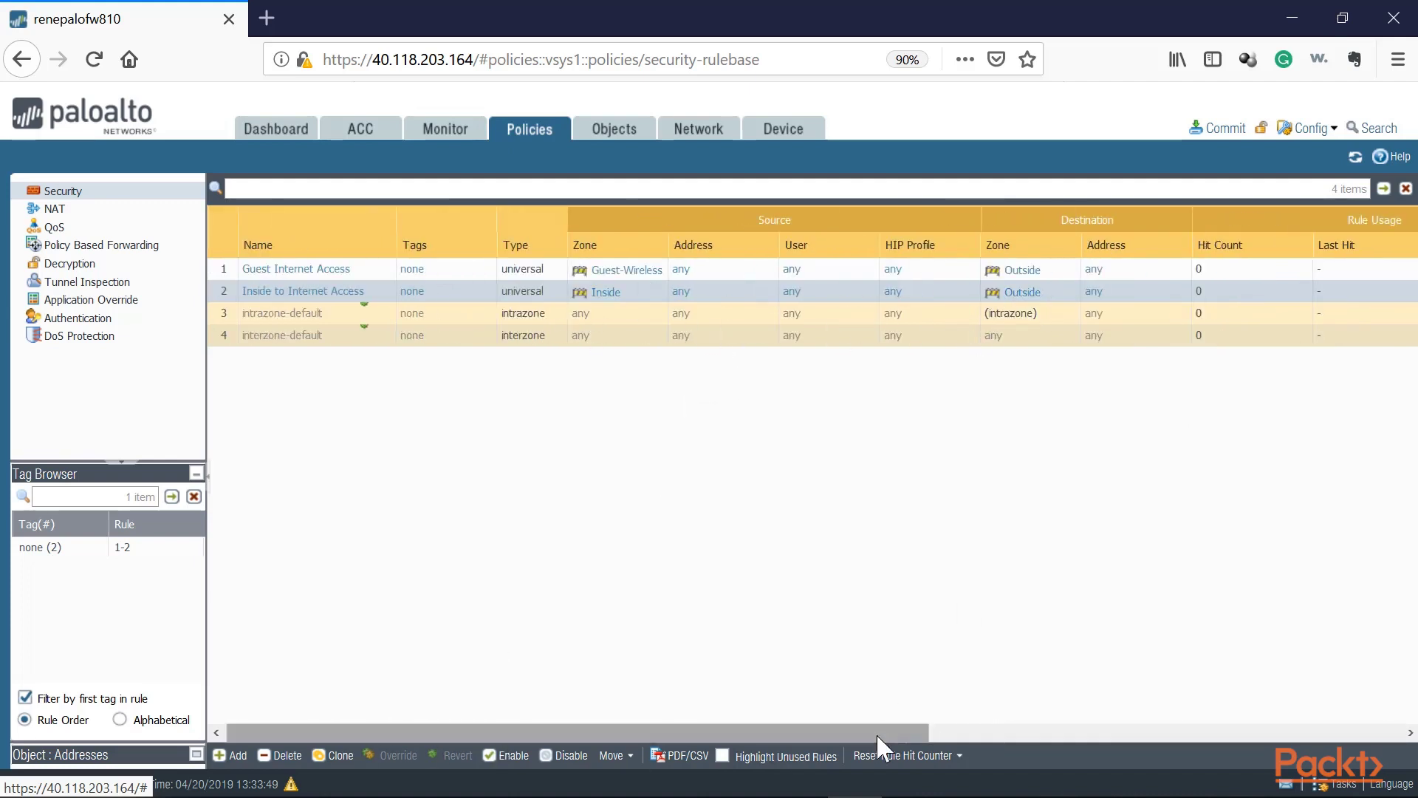
pyautogui.moveTo(876, 733); pyautogui.dragTo(1348, 733)
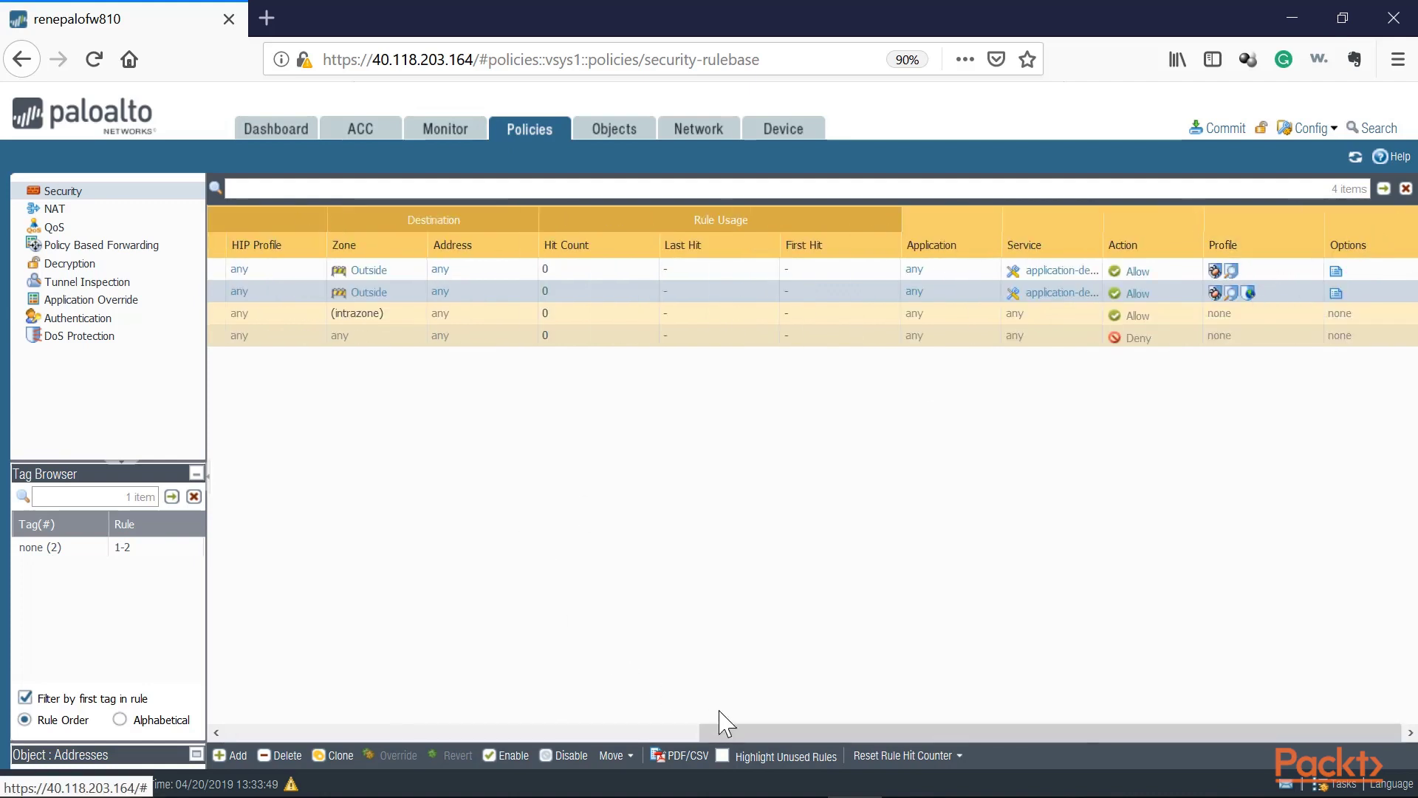
pyautogui.moveTo(769, 732); pyautogui.dragTo(537, 733)
pyautogui.moveTo(214, 705); pyautogui.dragTo(129, 687)
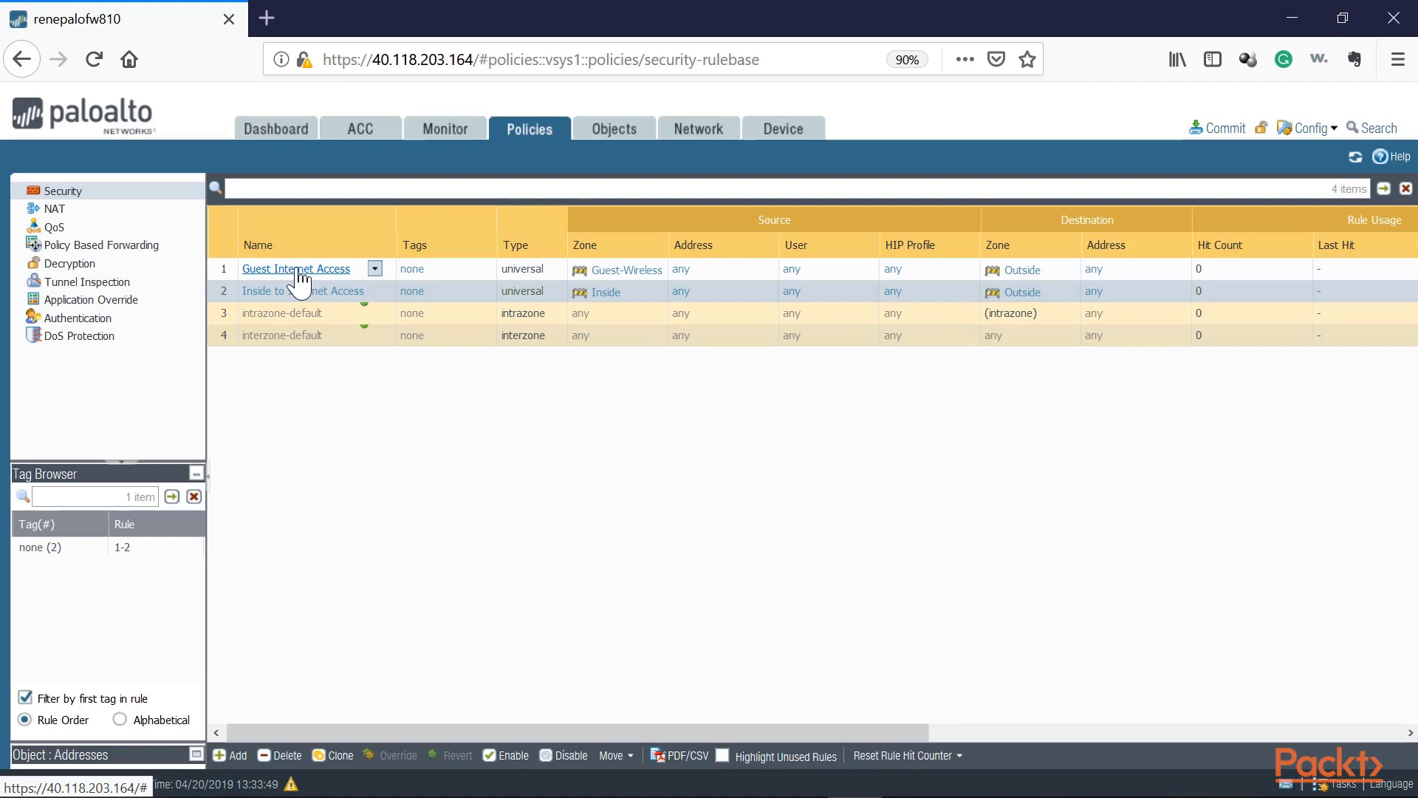
pyautogui.click(248, 275)
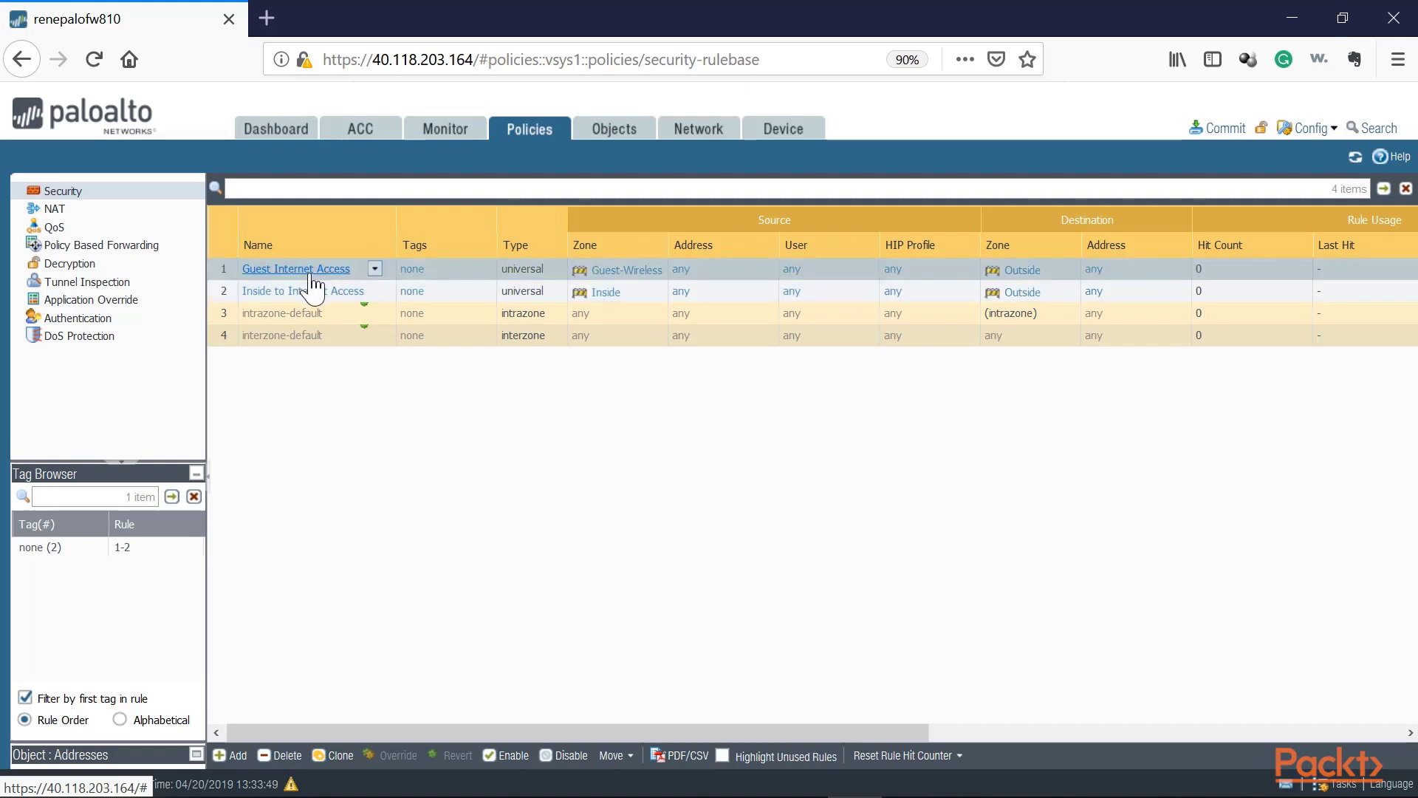
pyautogui.click(622, 133)
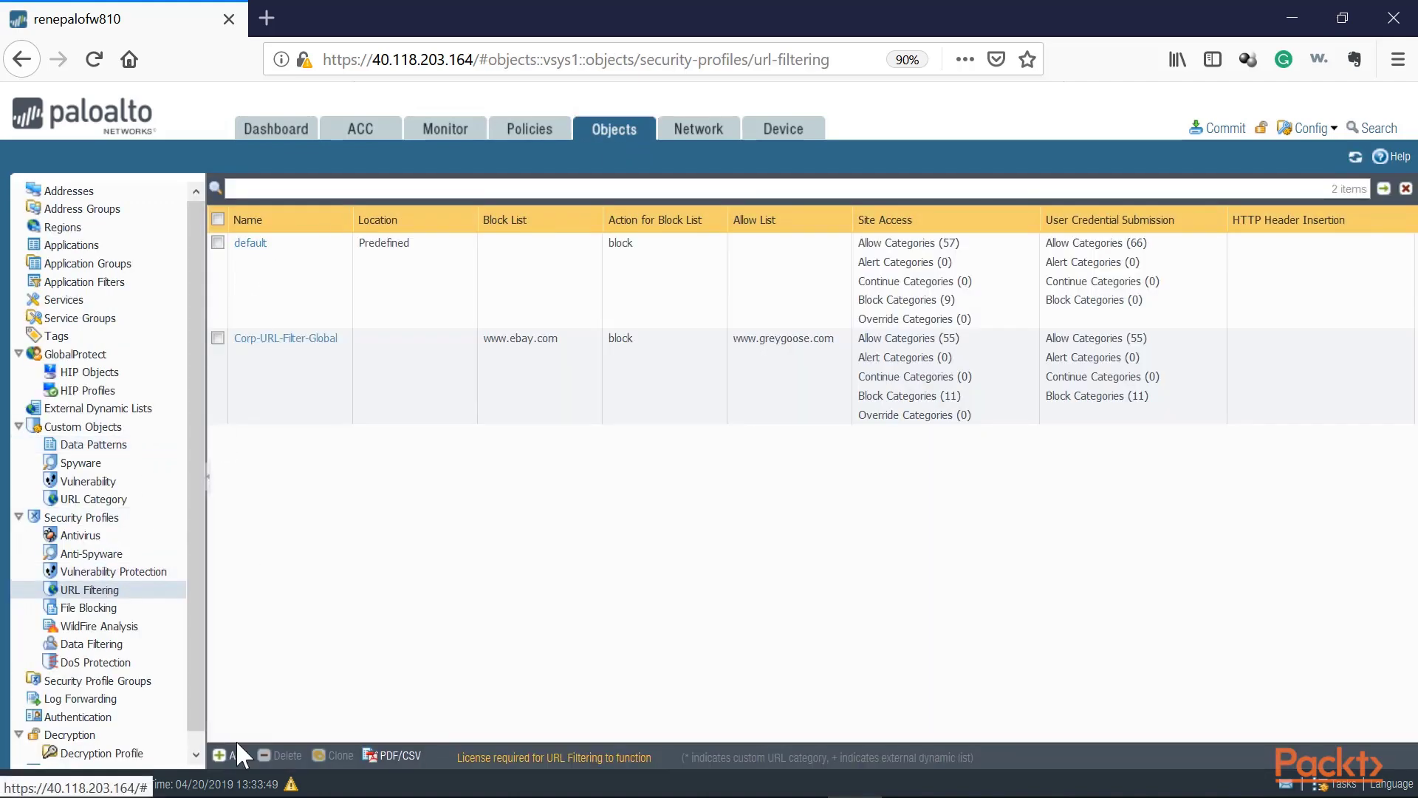
# Start a new URL filtering profile and block adult and abused-drugs, including abused-drugs credential submission
pyautogui.click(229, 755)
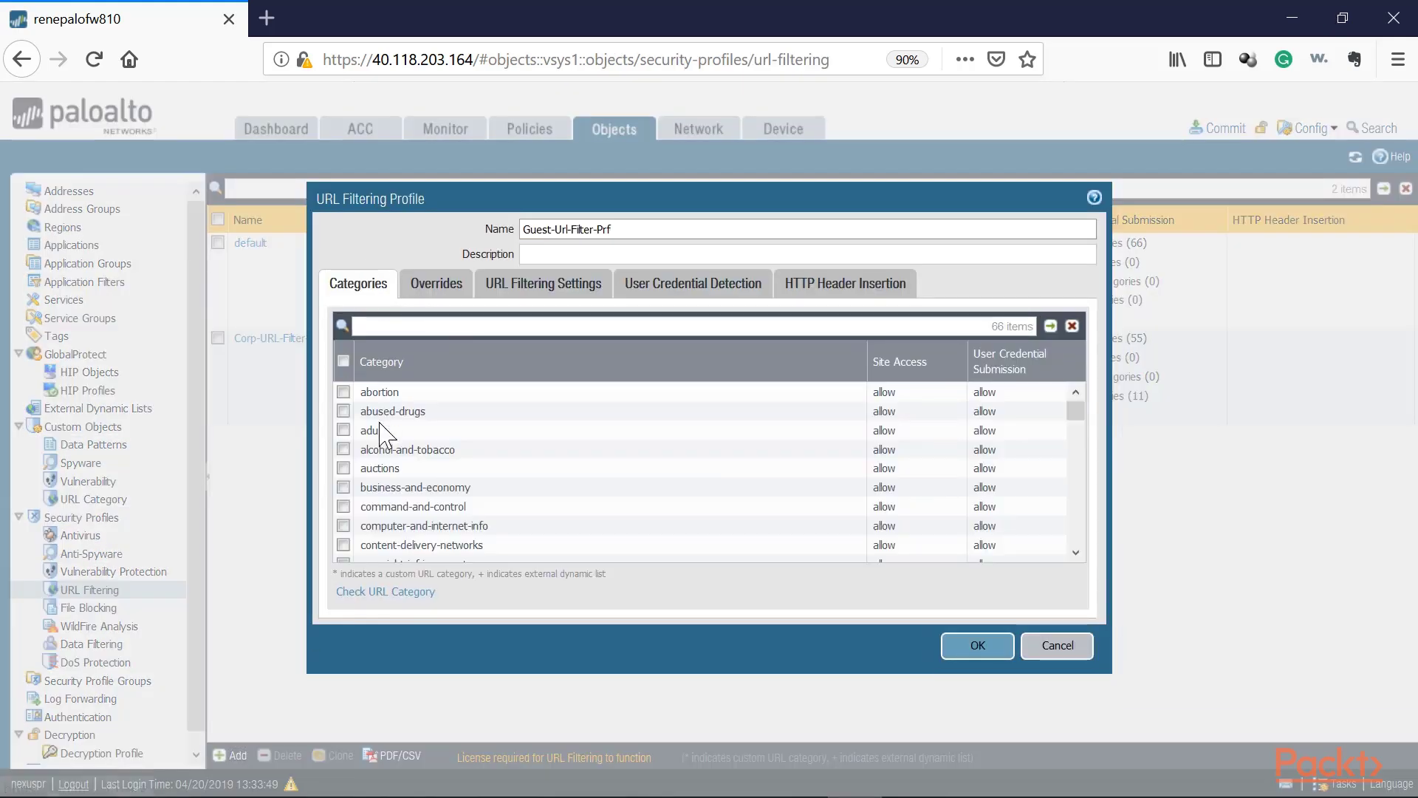
pyautogui.click(344, 431)
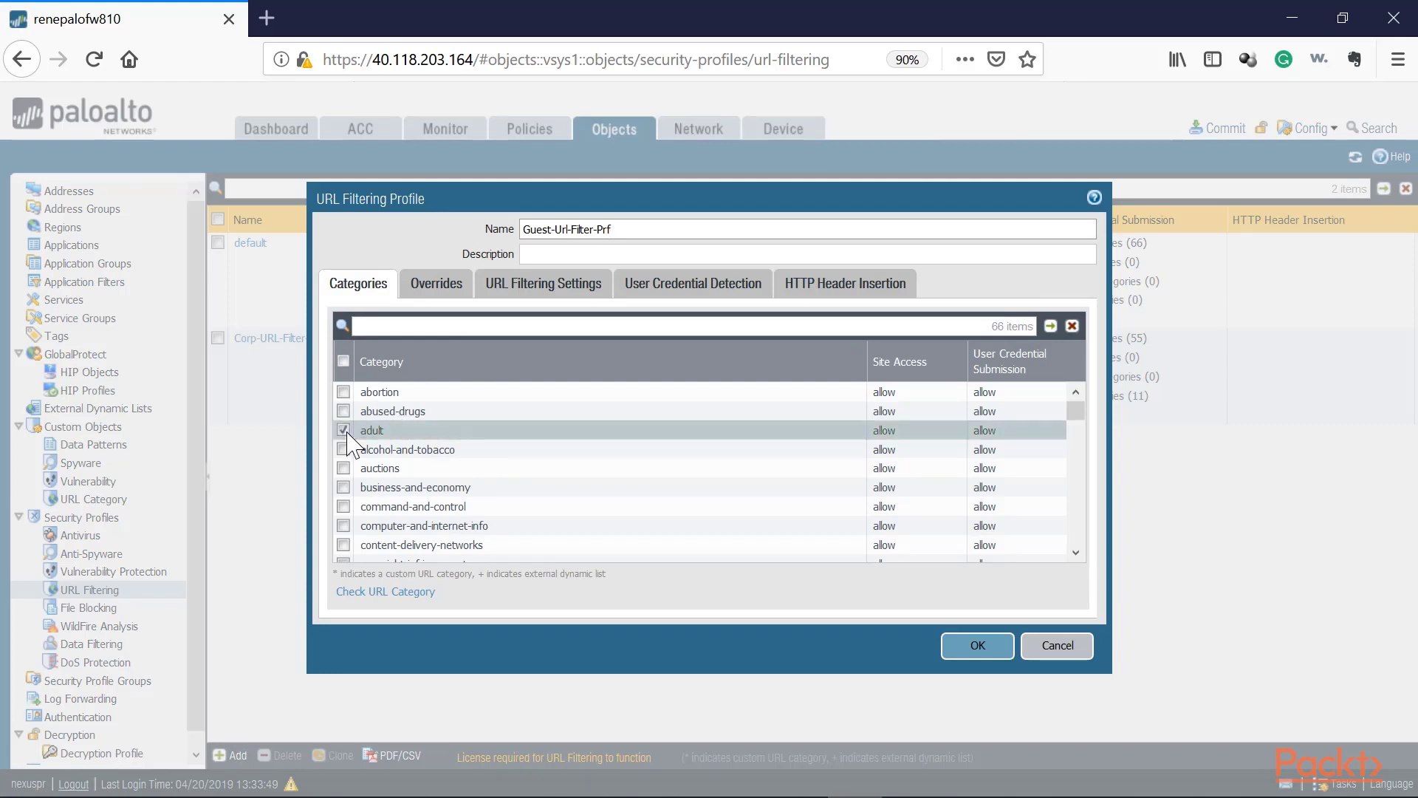
pyautogui.click(882, 430)
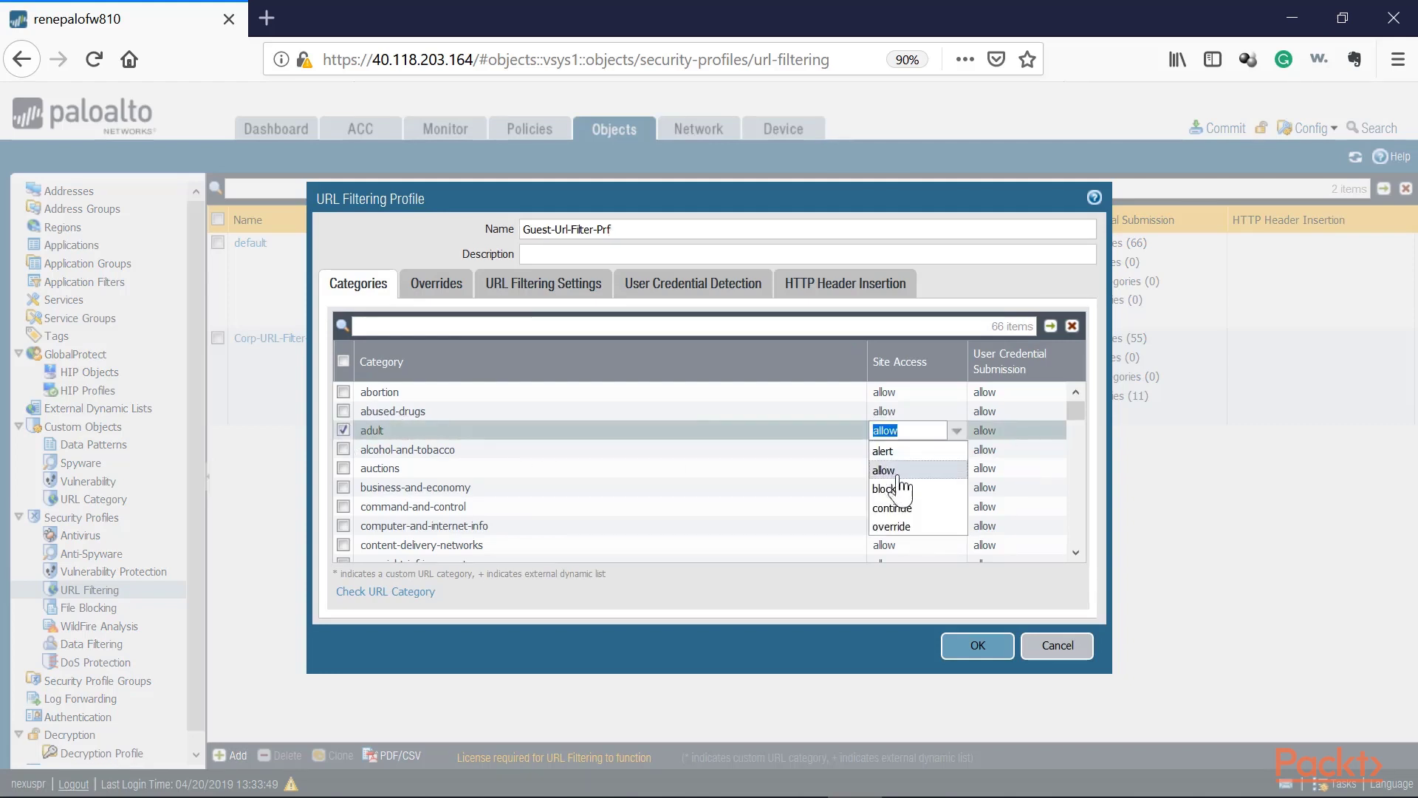
pyautogui.click(890, 488)
pyautogui.click(344, 411)
pyautogui.click(883, 411)
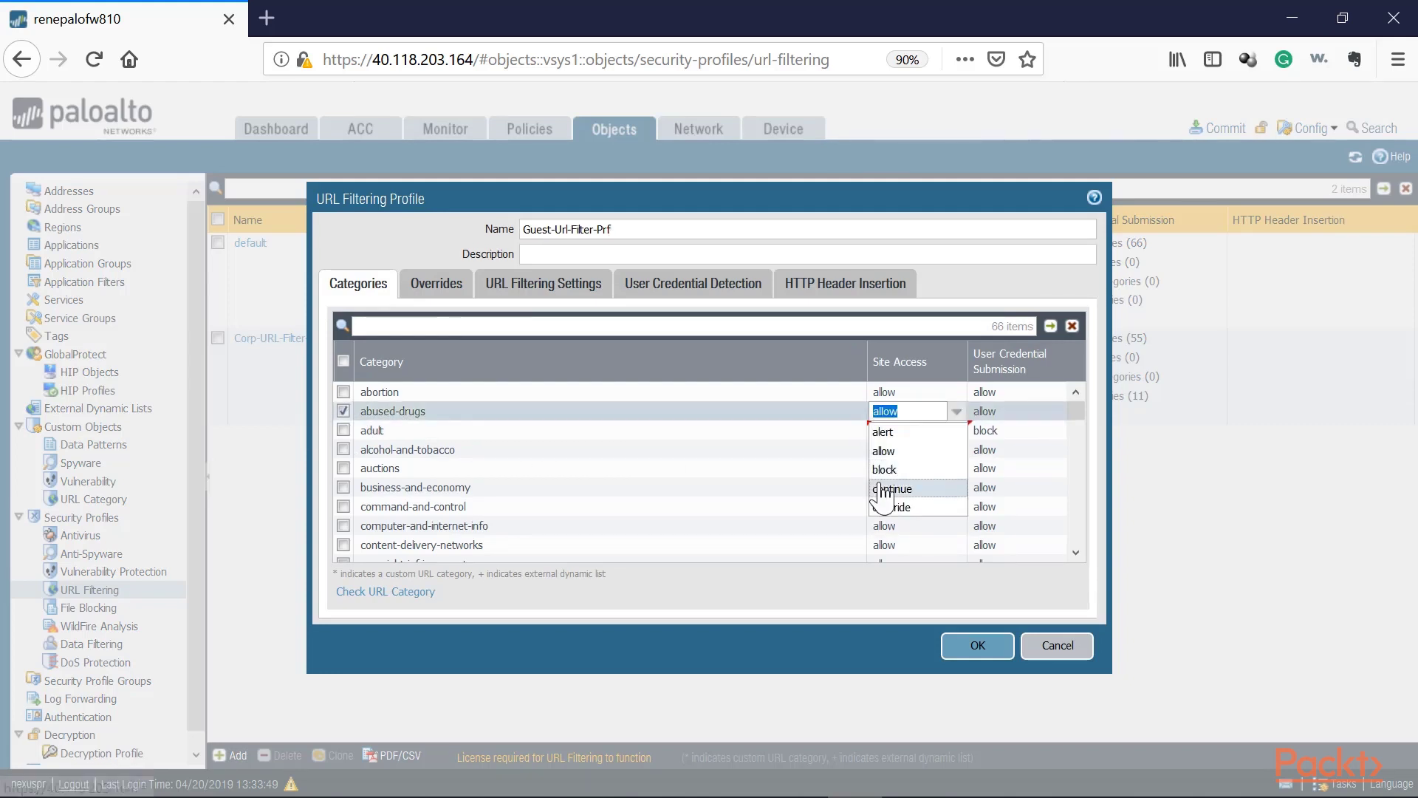
pyautogui.click(885, 469)
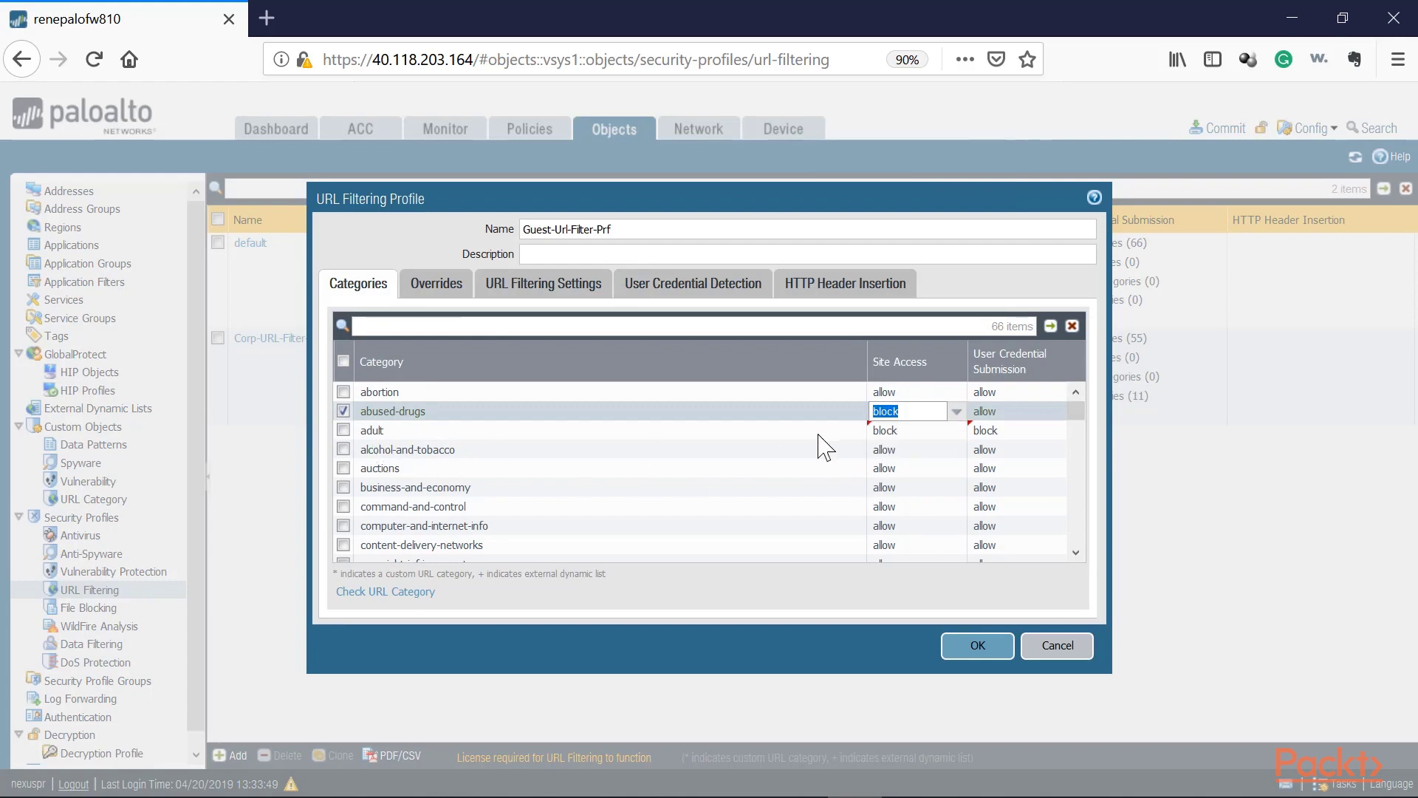
pyautogui.click(1006, 418)
# Set the peer-to-peer category's site access to block
pyautogui.scroll(-8, 395, 442)
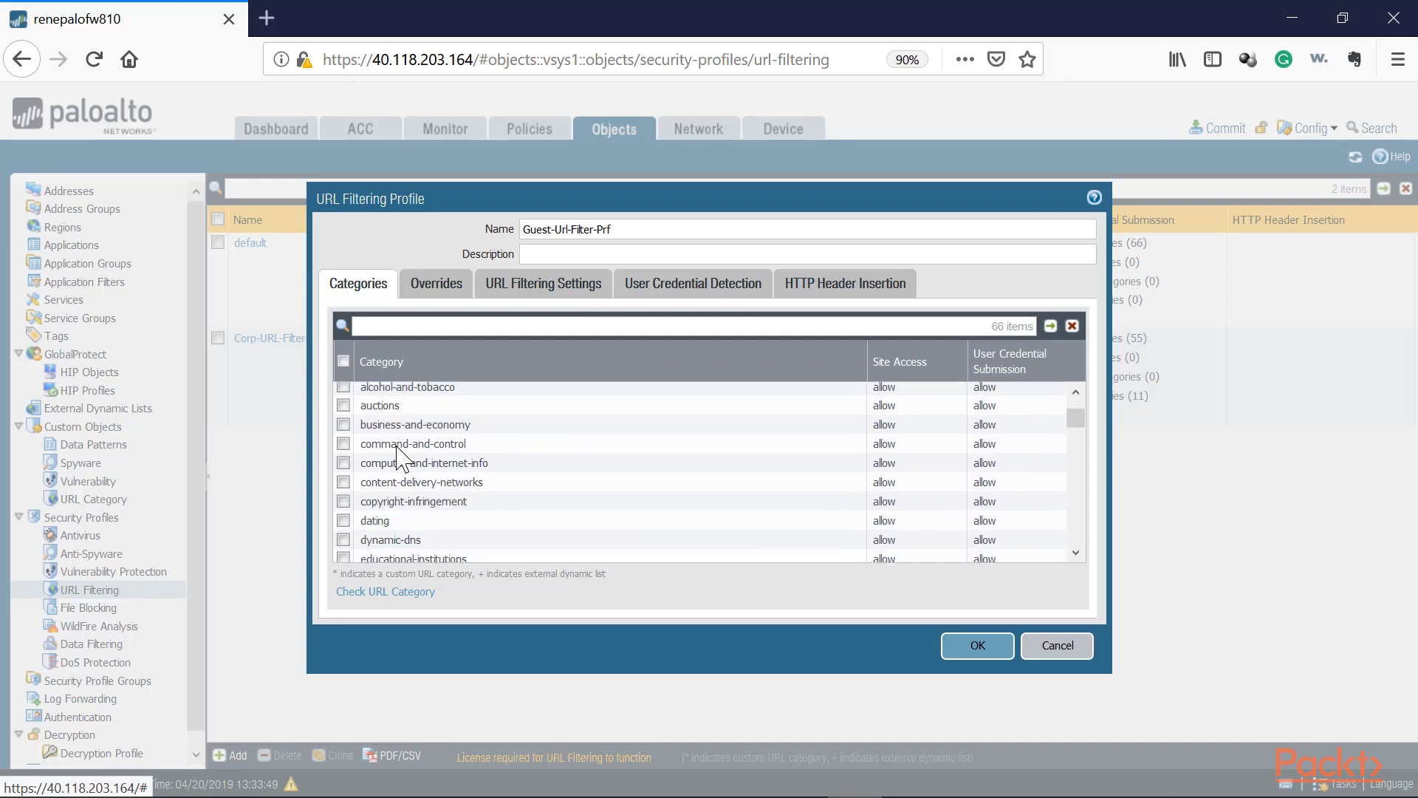
pyautogui.scroll(-5, 399, 448)
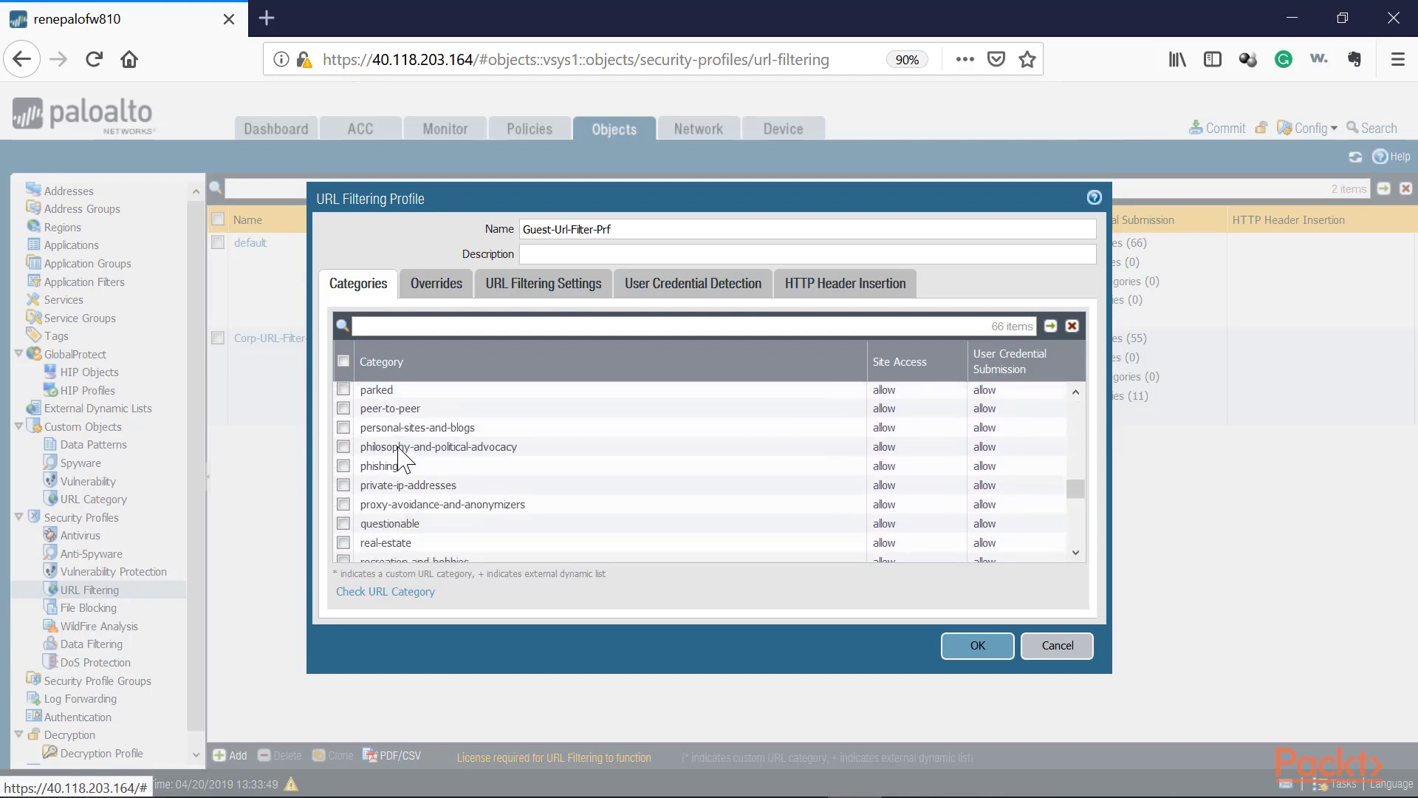
pyautogui.scroll(1, 414, 462)
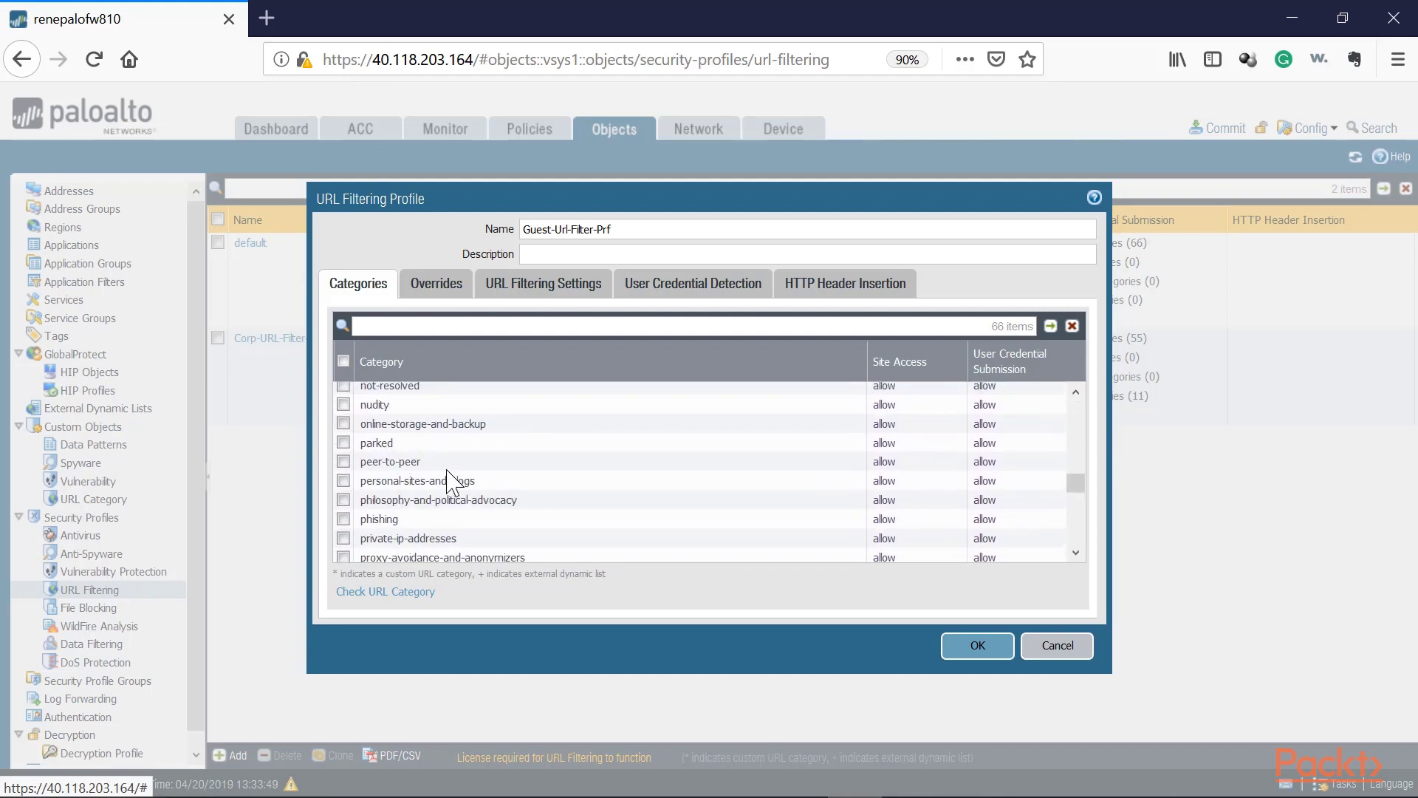
pyautogui.click(385, 464)
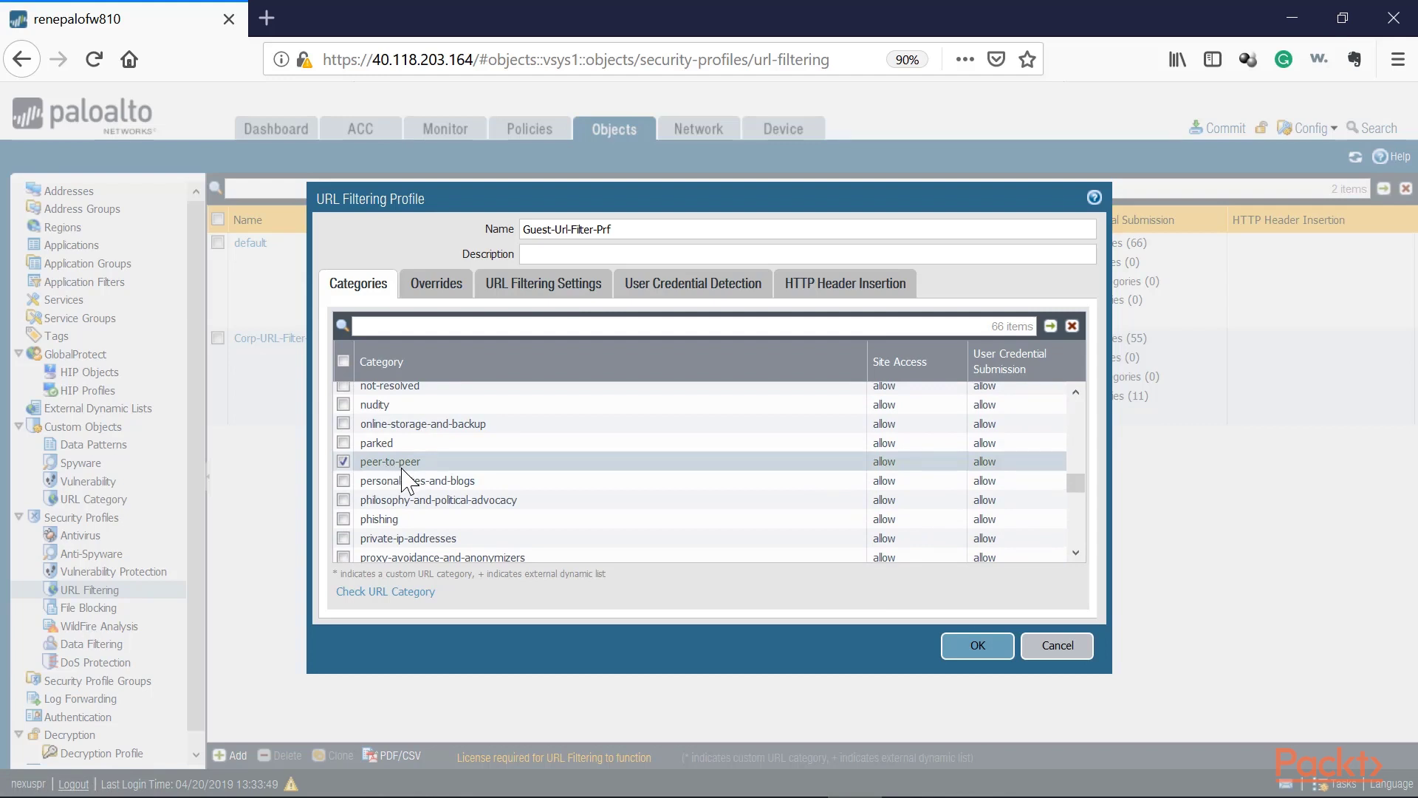
pyautogui.click(889, 465)
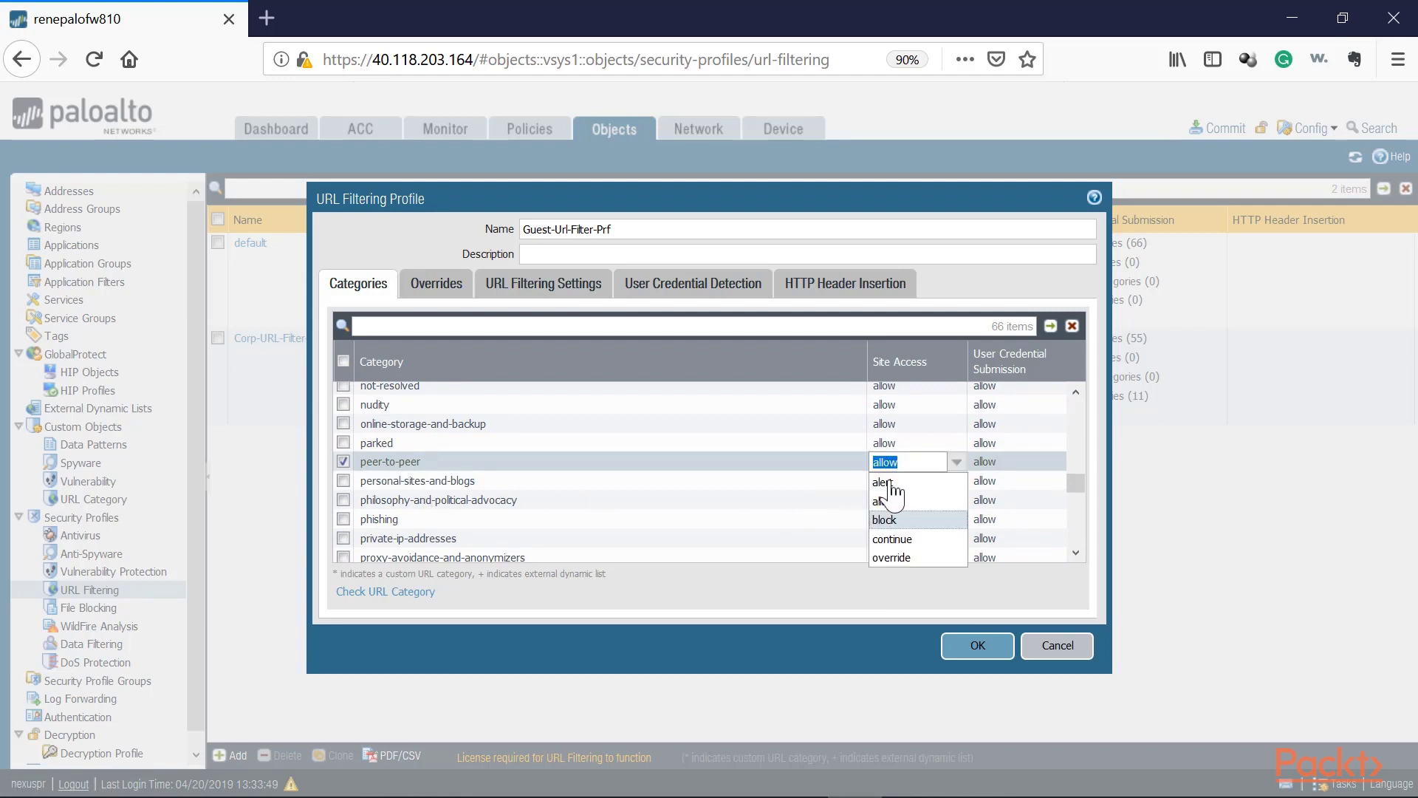
pyautogui.click(884, 526)
pyautogui.click(956, 462)
pyautogui.click(887, 517)
pyautogui.scroll(-6, 443, 539)
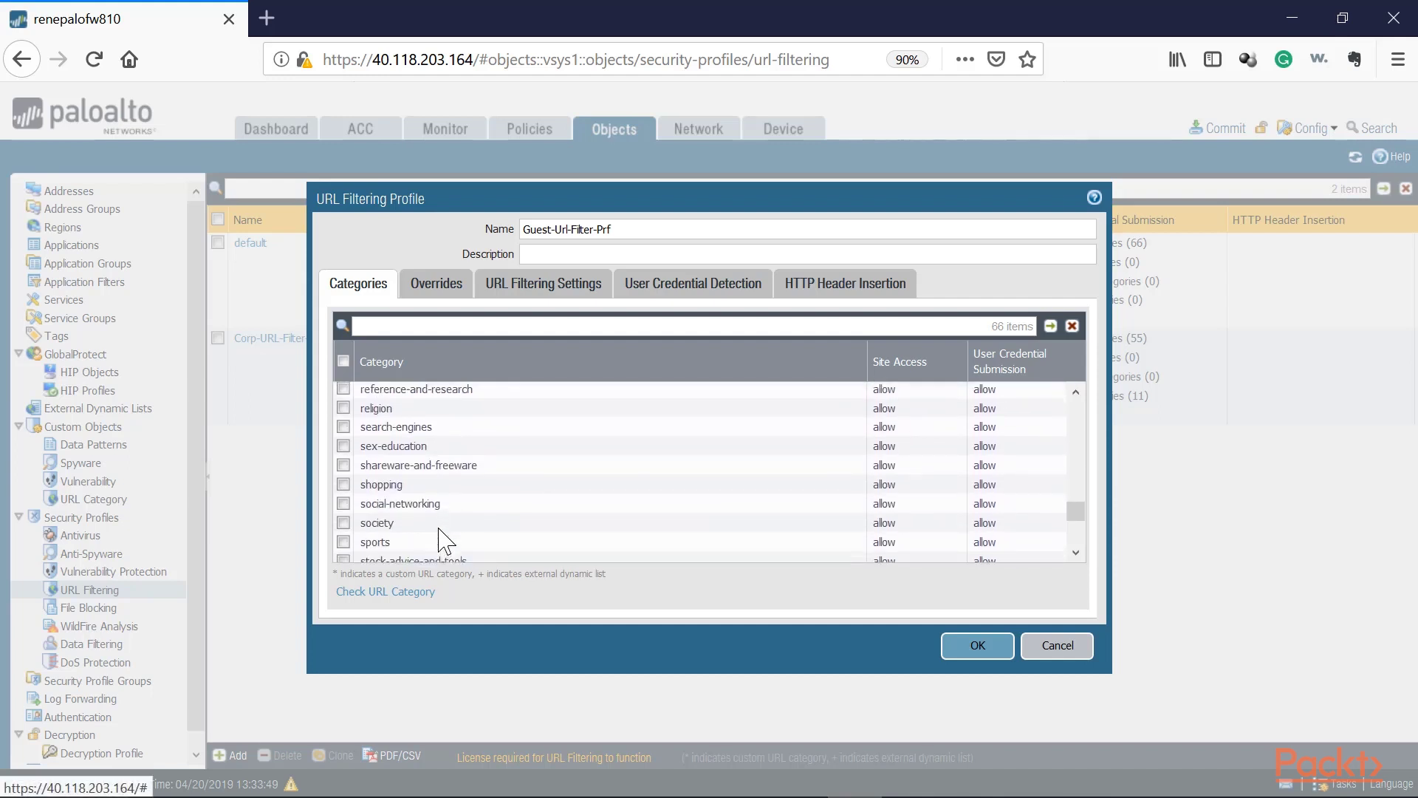
pyautogui.scroll(-3, 444, 543)
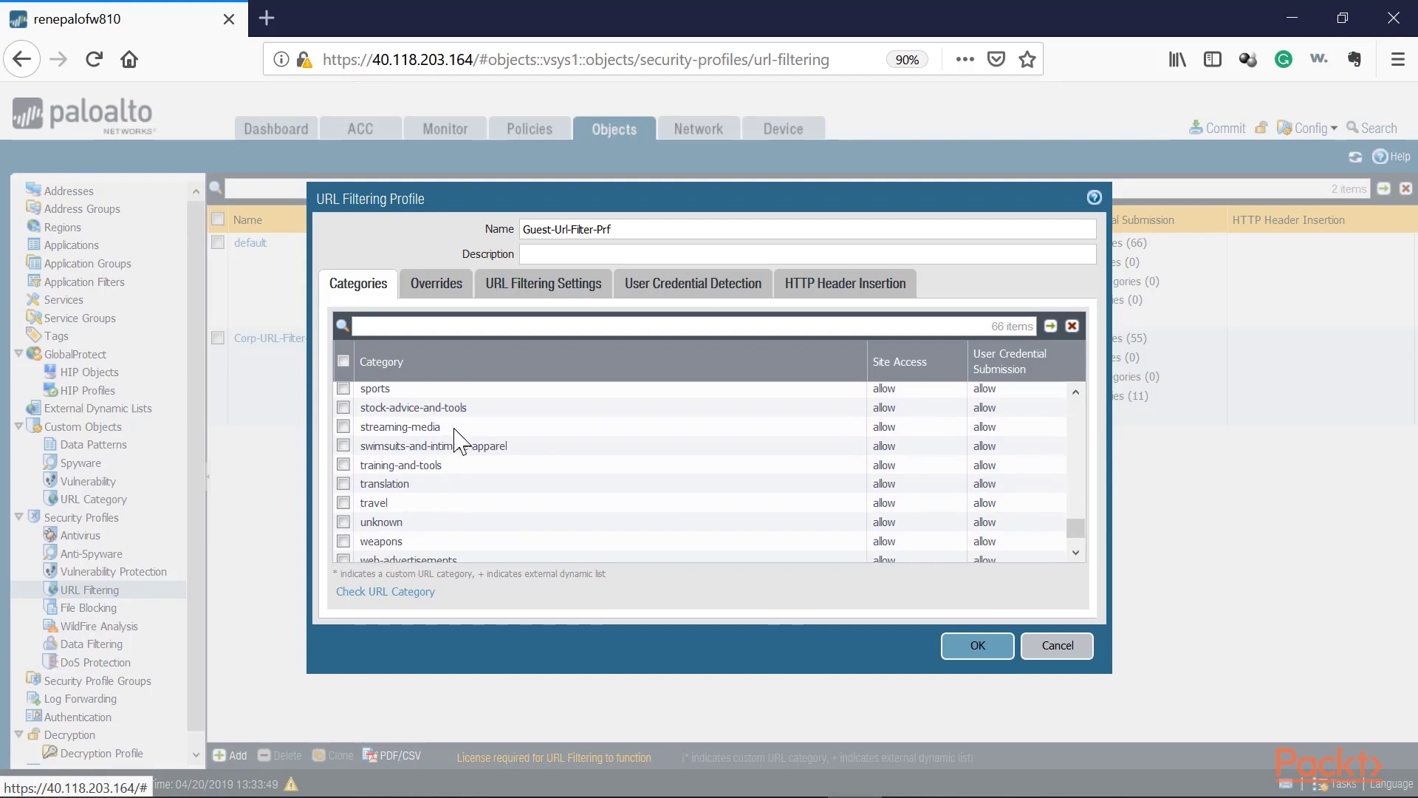
# Set the streaming-media category's site access to block
pyautogui.click(458, 429)
pyautogui.click(891, 436)
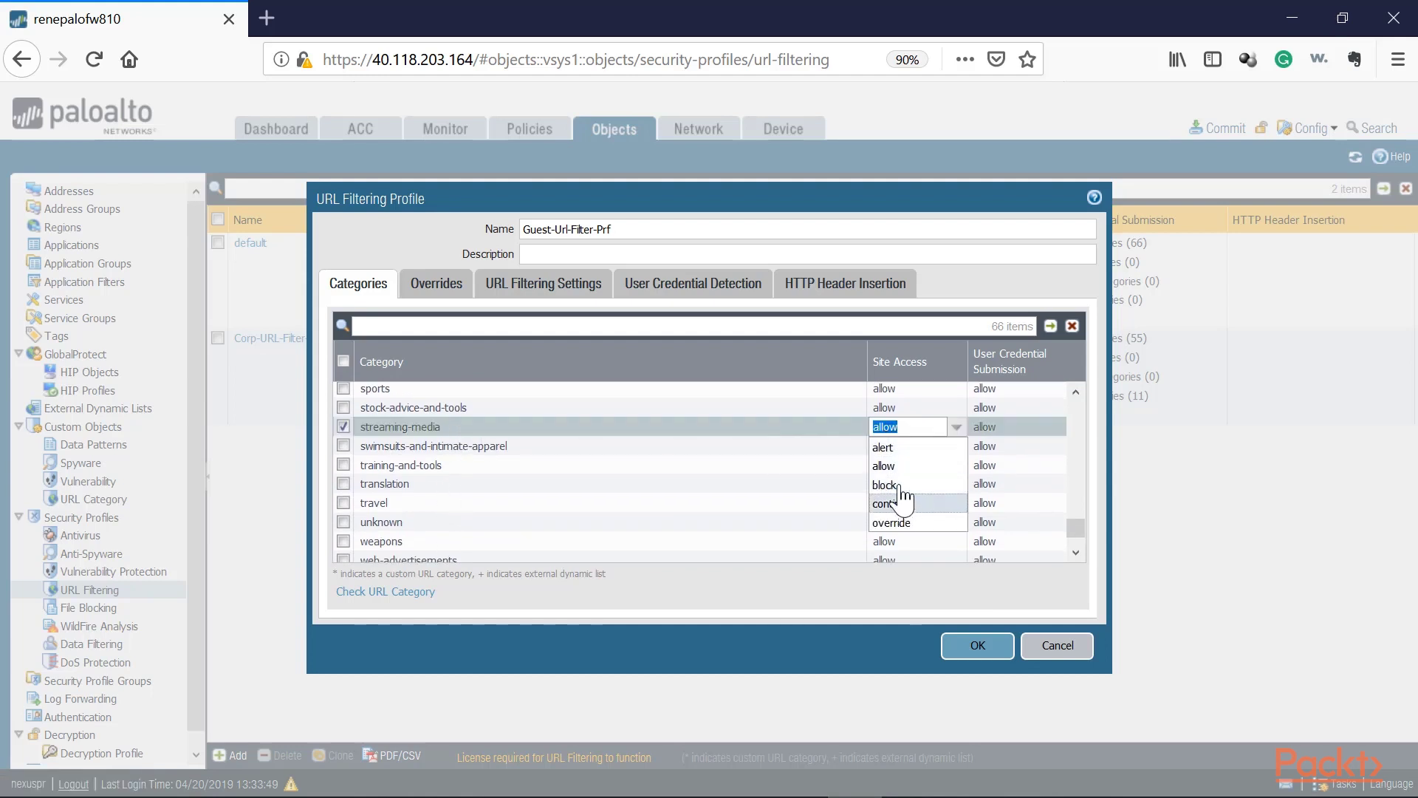
pyautogui.click(897, 487)
pyautogui.scroll(-1, 506, 483)
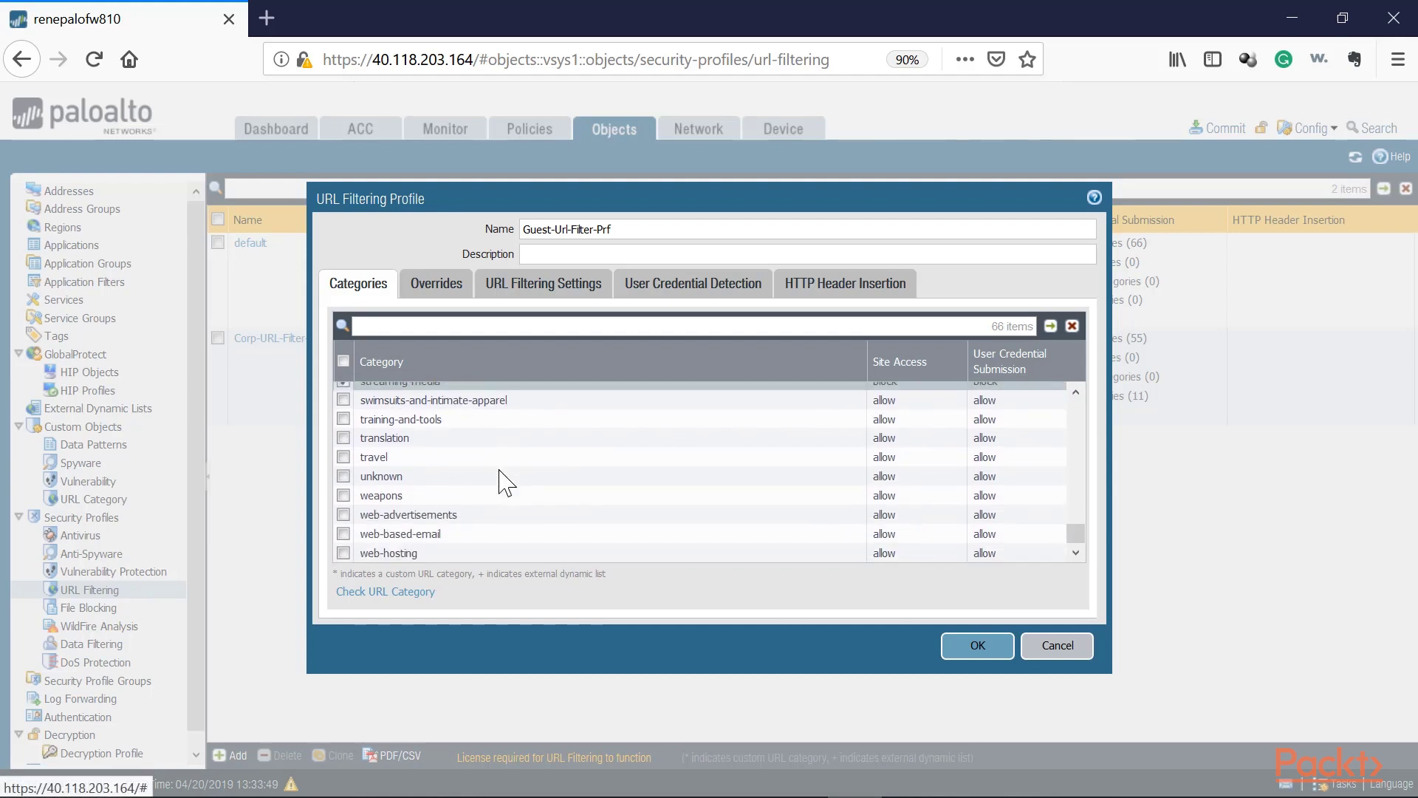
pyautogui.scroll(10, 505, 483)
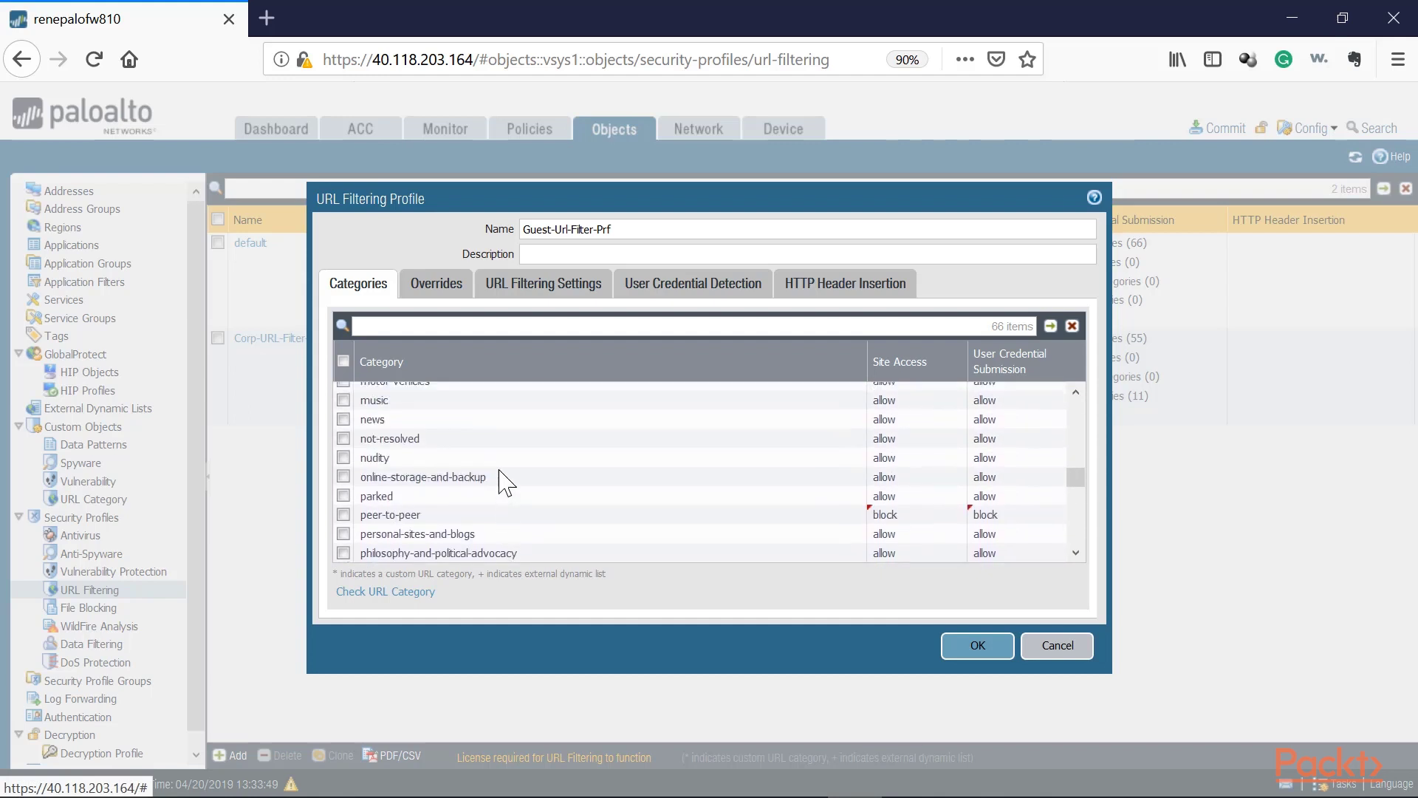
pyautogui.scroll(3, 505, 483)
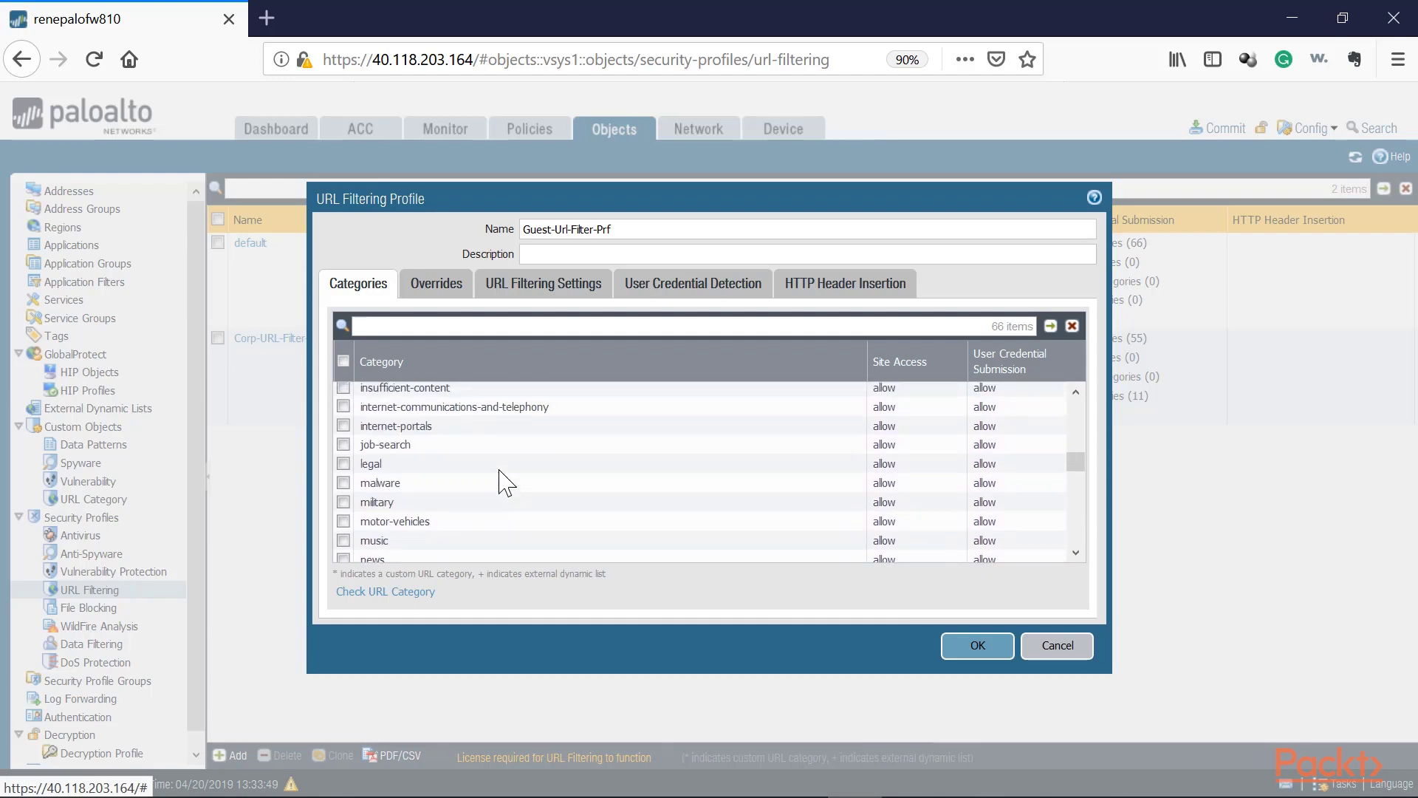
pyautogui.scroll(8, 506, 483)
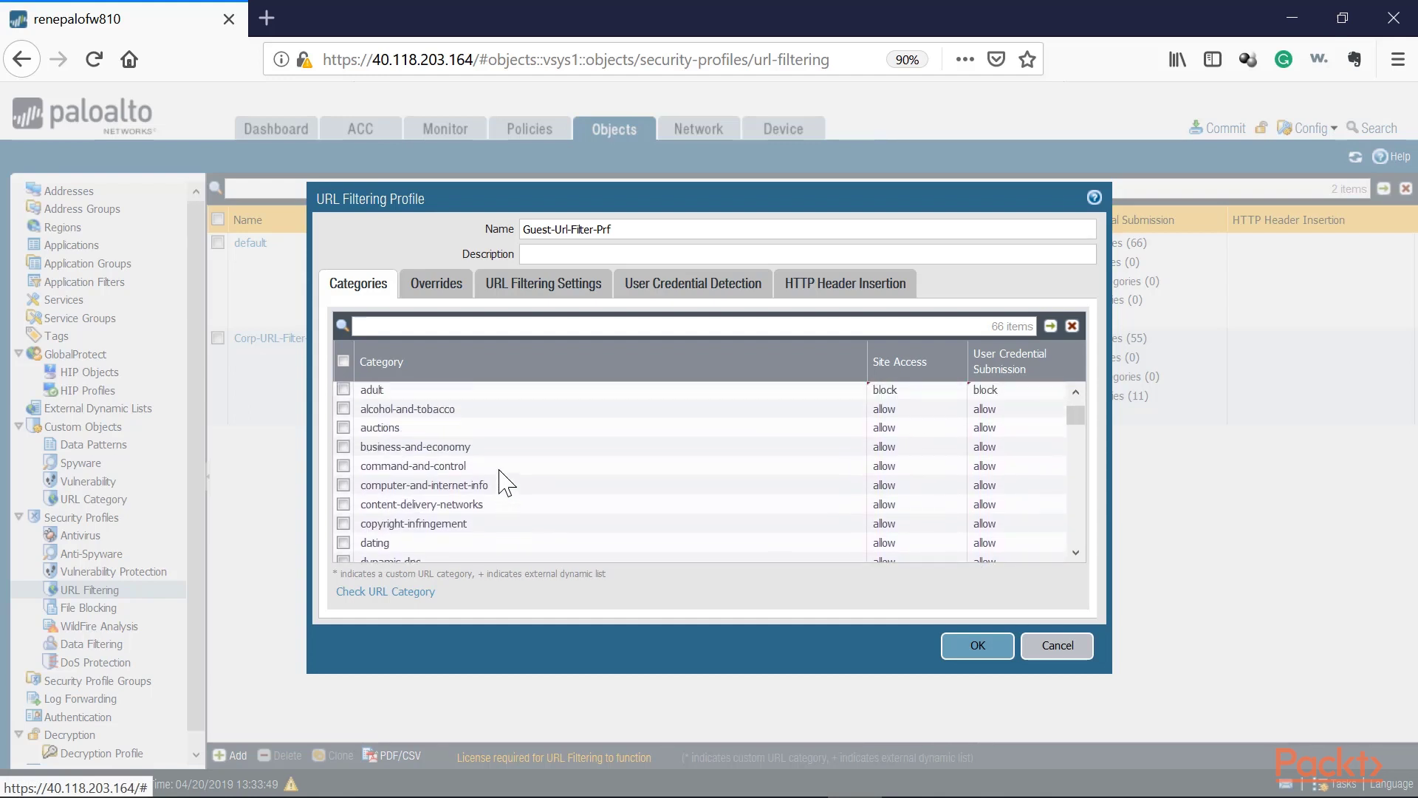
pyautogui.scroll(1, 505, 483)
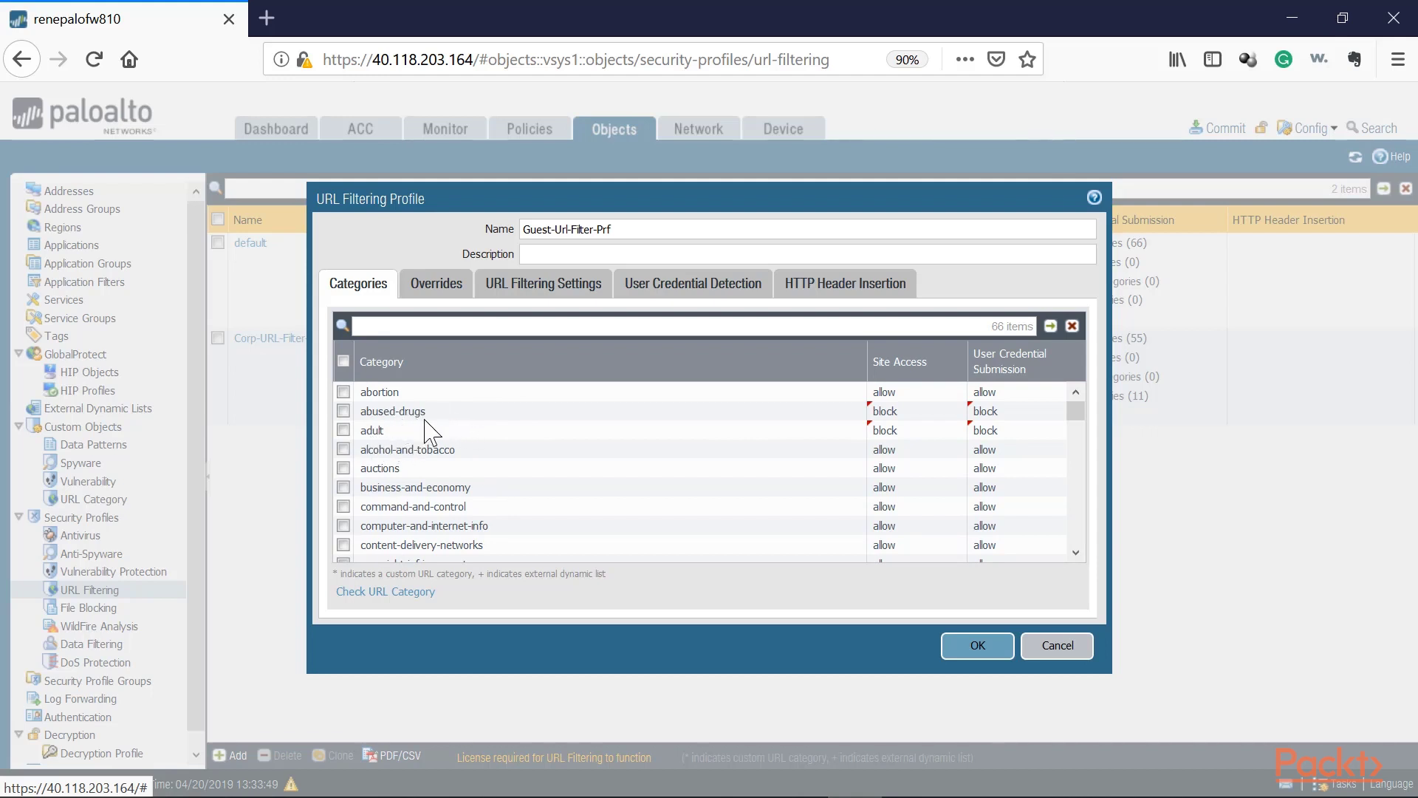
# Recheck the peer-to-peer category and save the Guest-Url-Filter-Prf profile
pyautogui.scroll(-15, 432, 443)
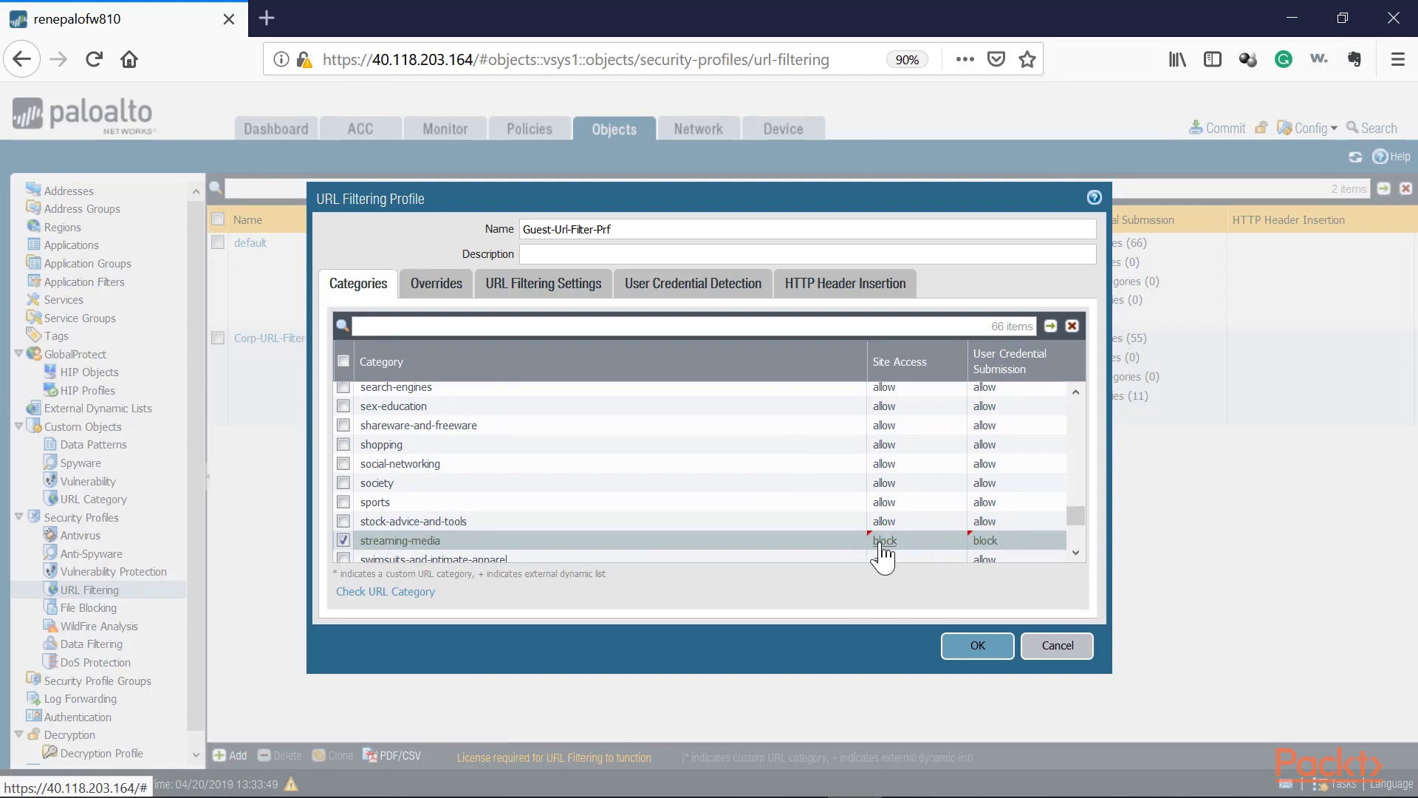
pyautogui.scroll(3, 537, 554)
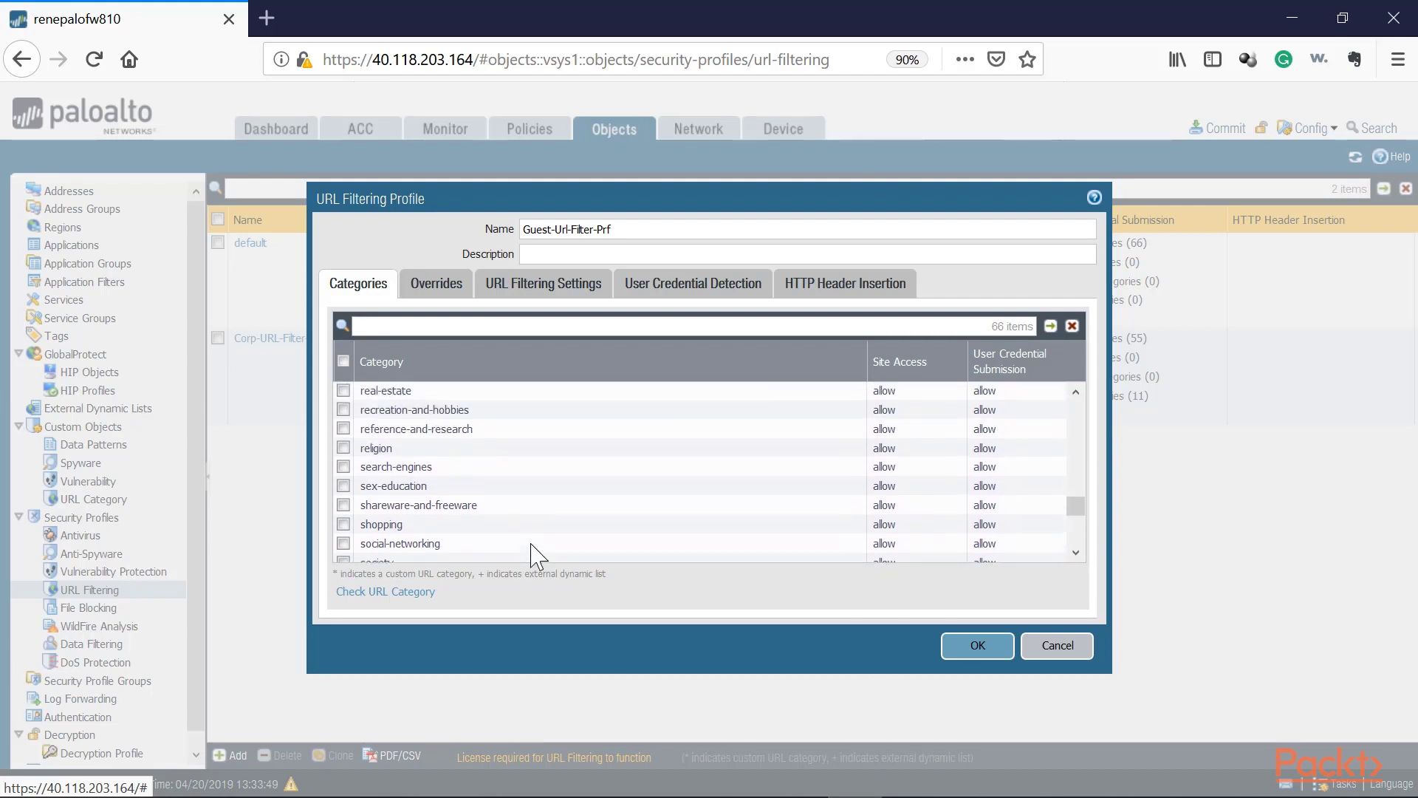
pyautogui.scroll(3, 537, 554)
pyautogui.click(485, 499)
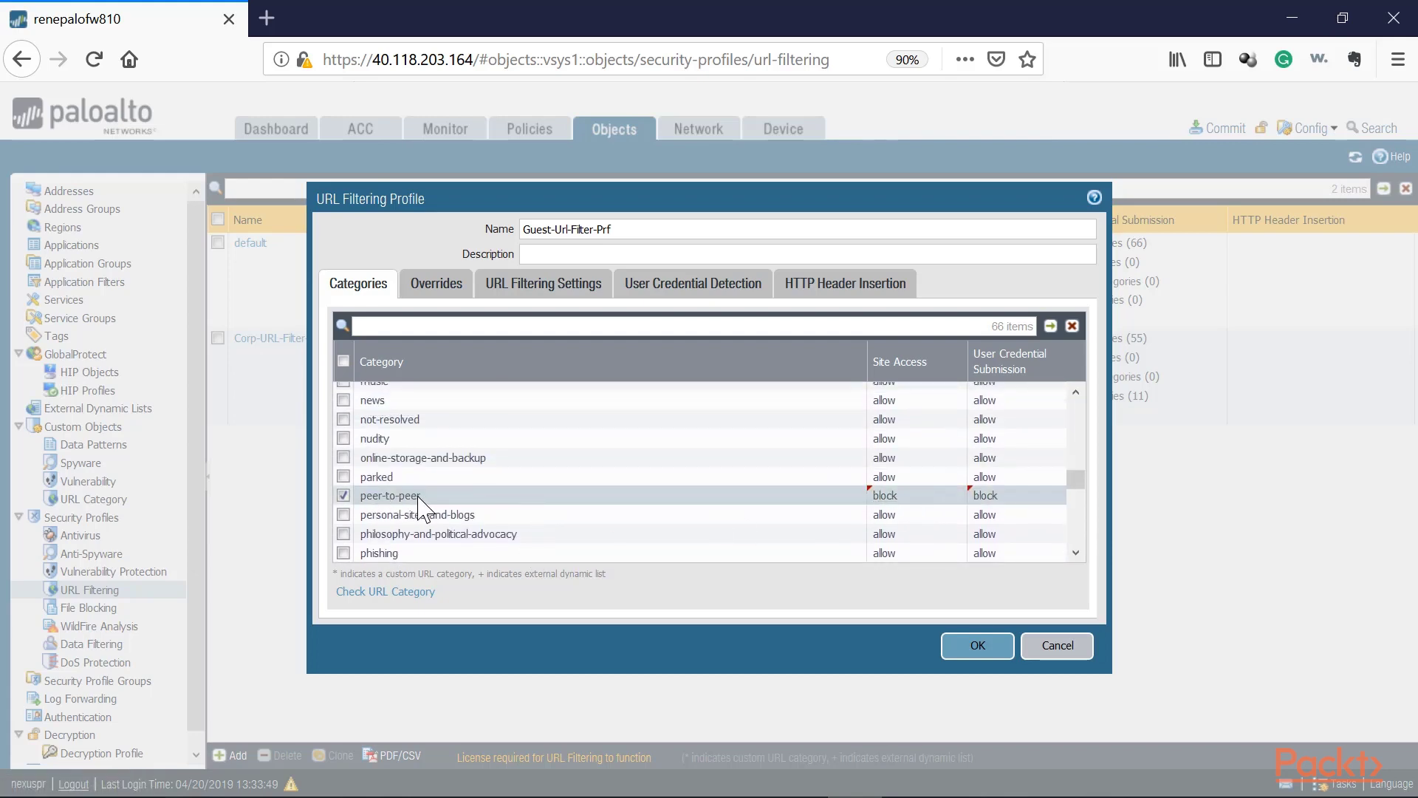
pyautogui.click(960, 647)
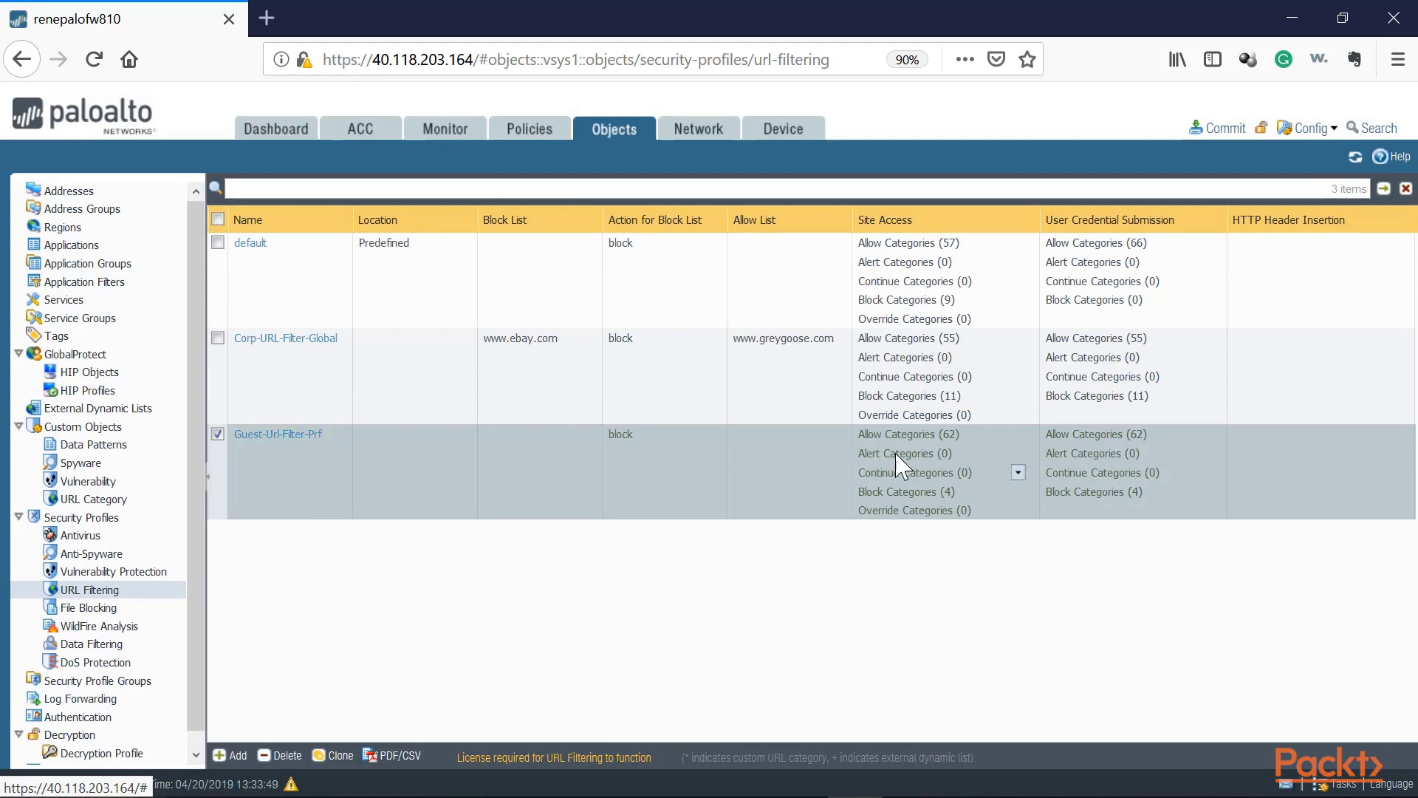
# In Policies > Security, select Guest-Url-Filter-Prf as the rule's URL Filtering profile and save
pyautogui.click(534, 136)
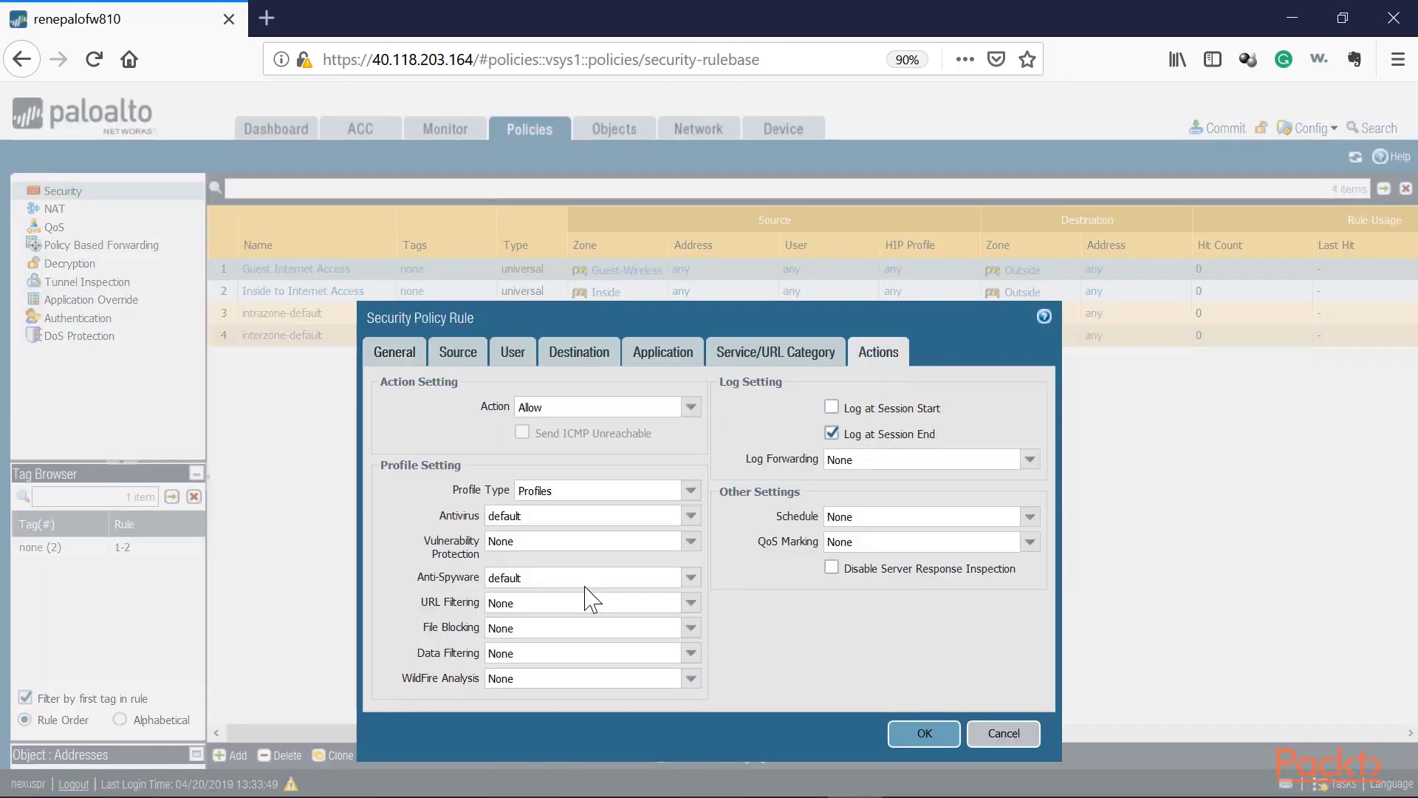
pyautogui.click(691, 602)
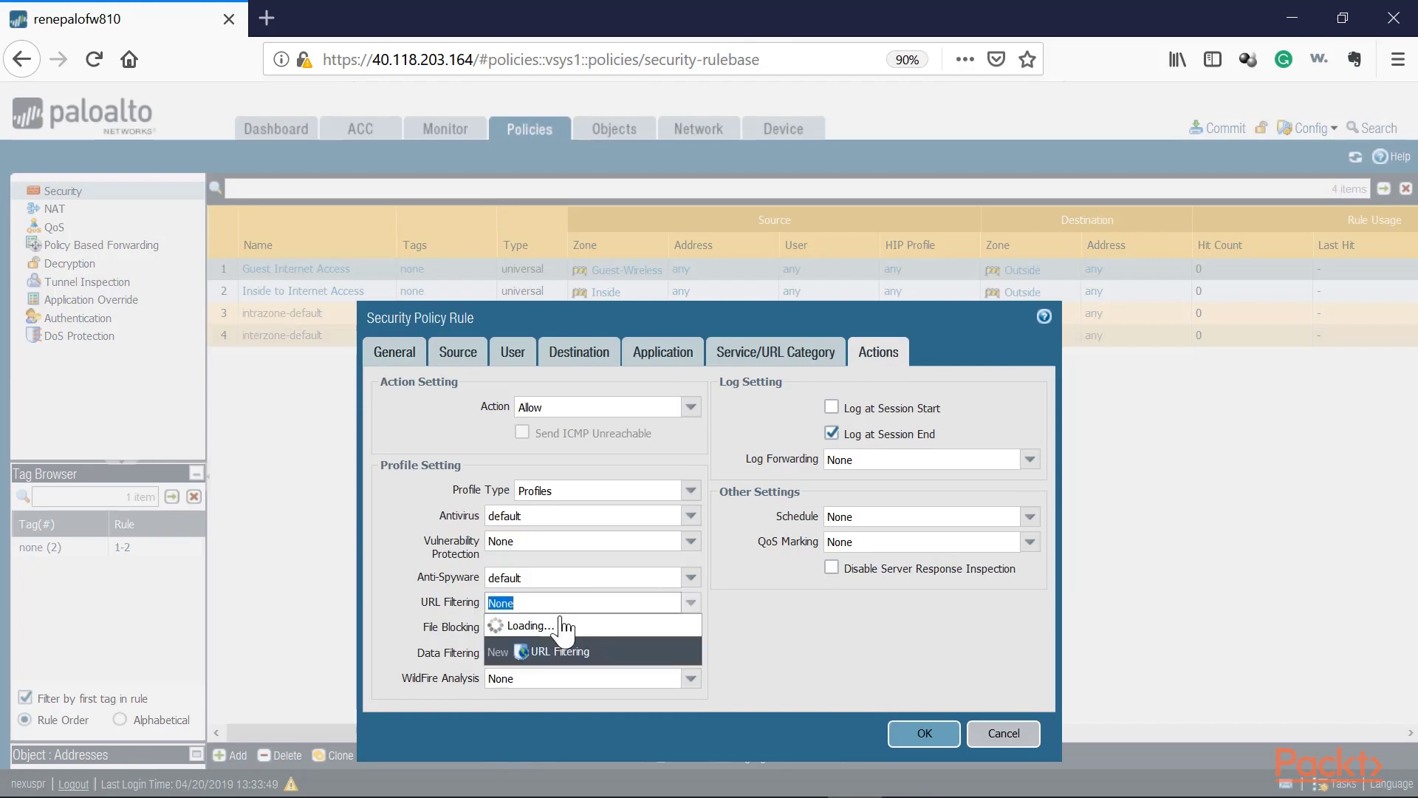
pyautogui.click(535, 679)
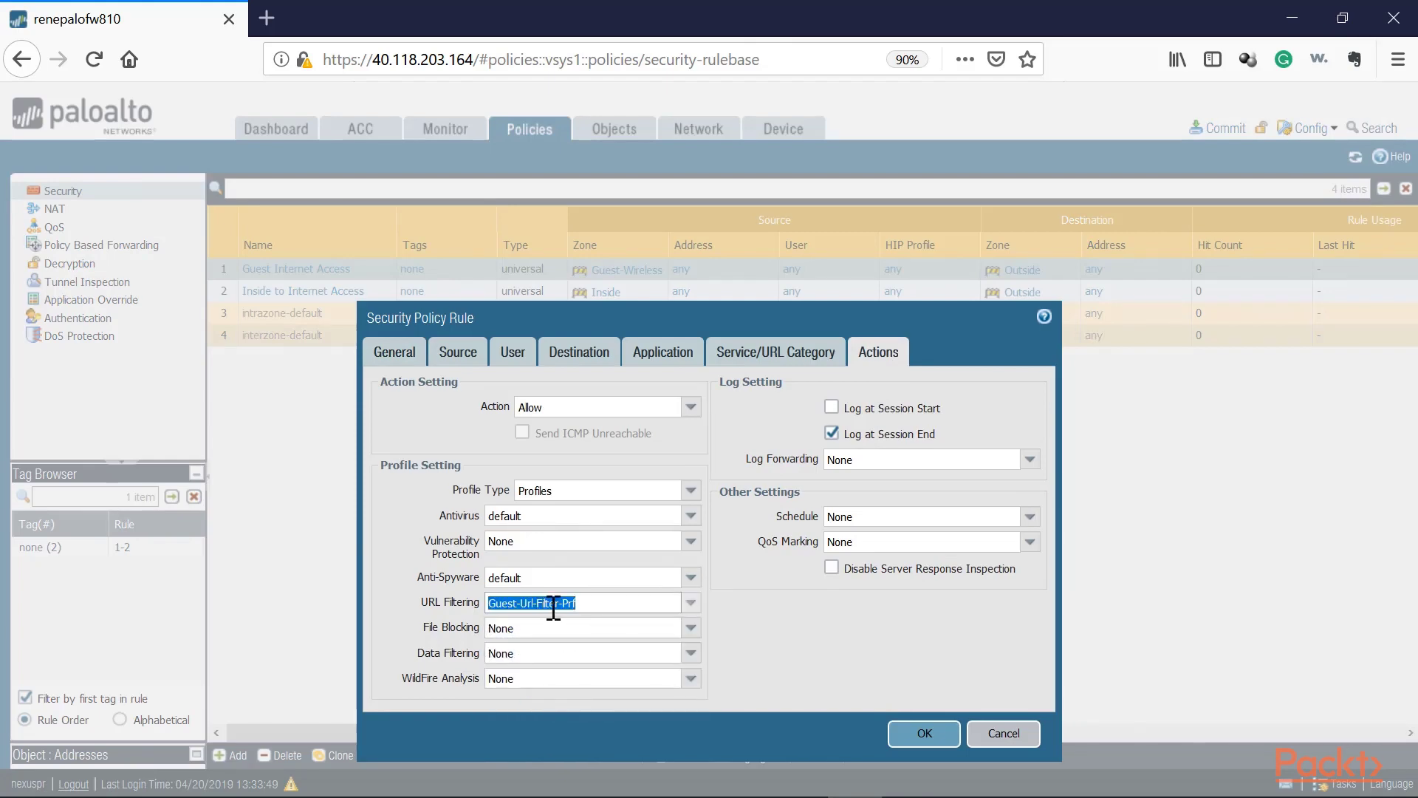
pyautogui.click(904, 735)
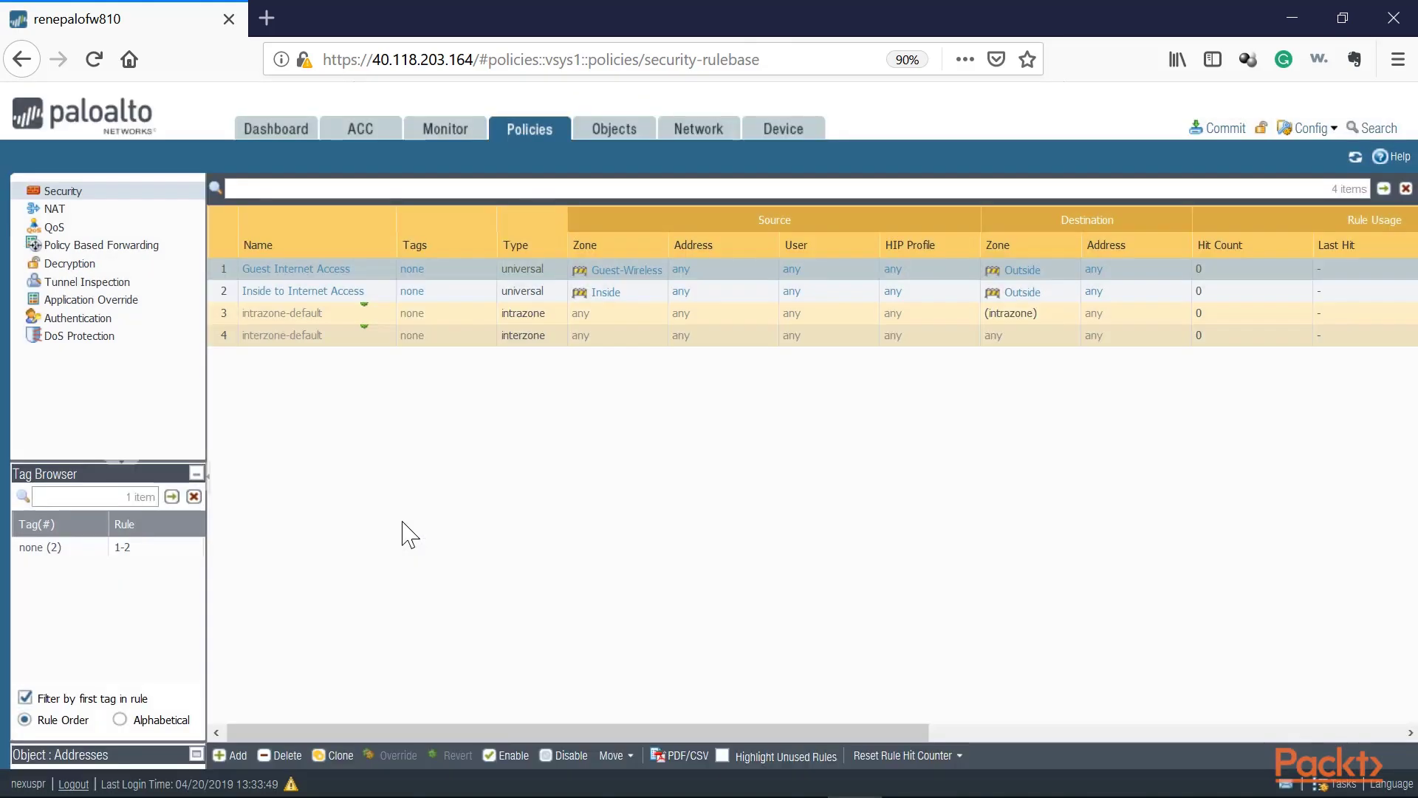
# Check the rule's URL Filtering profile icon, then go to Objects > Security Profiles > File Blocking
pyautogui.moveTo(498, 735); pyautogui.dragTo(1367, 742)
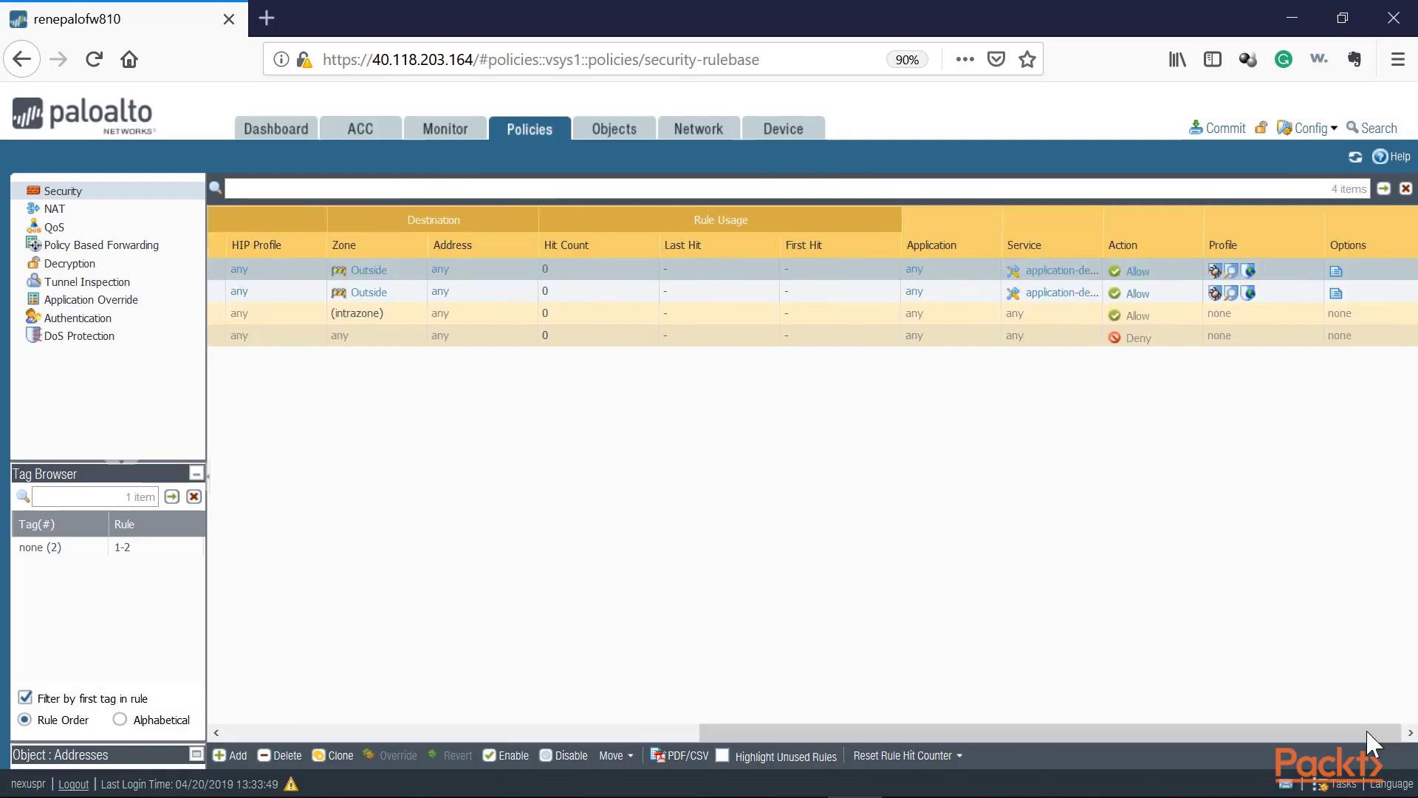
pyautogui.moveTo(1253, 279)
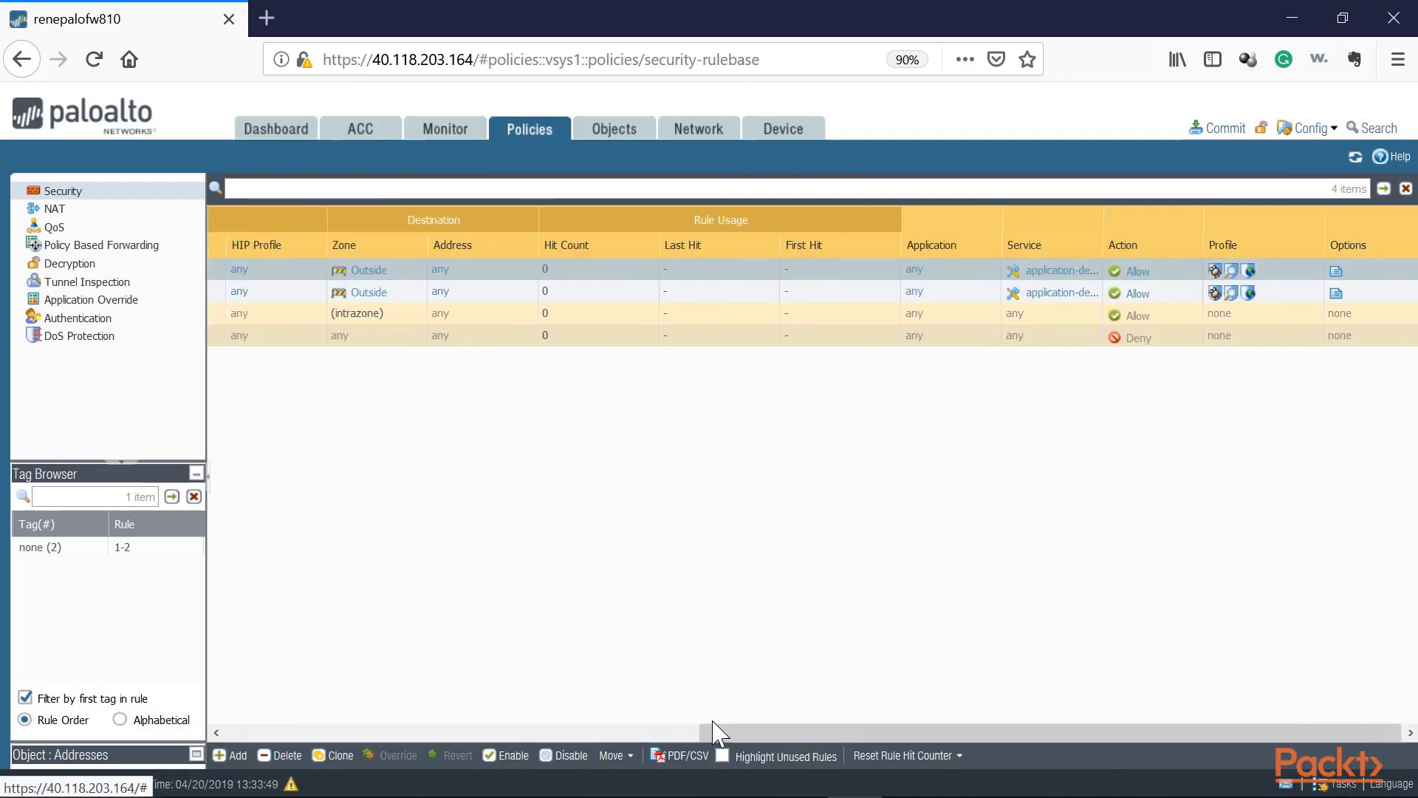
pyautogui.moveTo(761, 729); pyautogui.dragTo(246, 702)
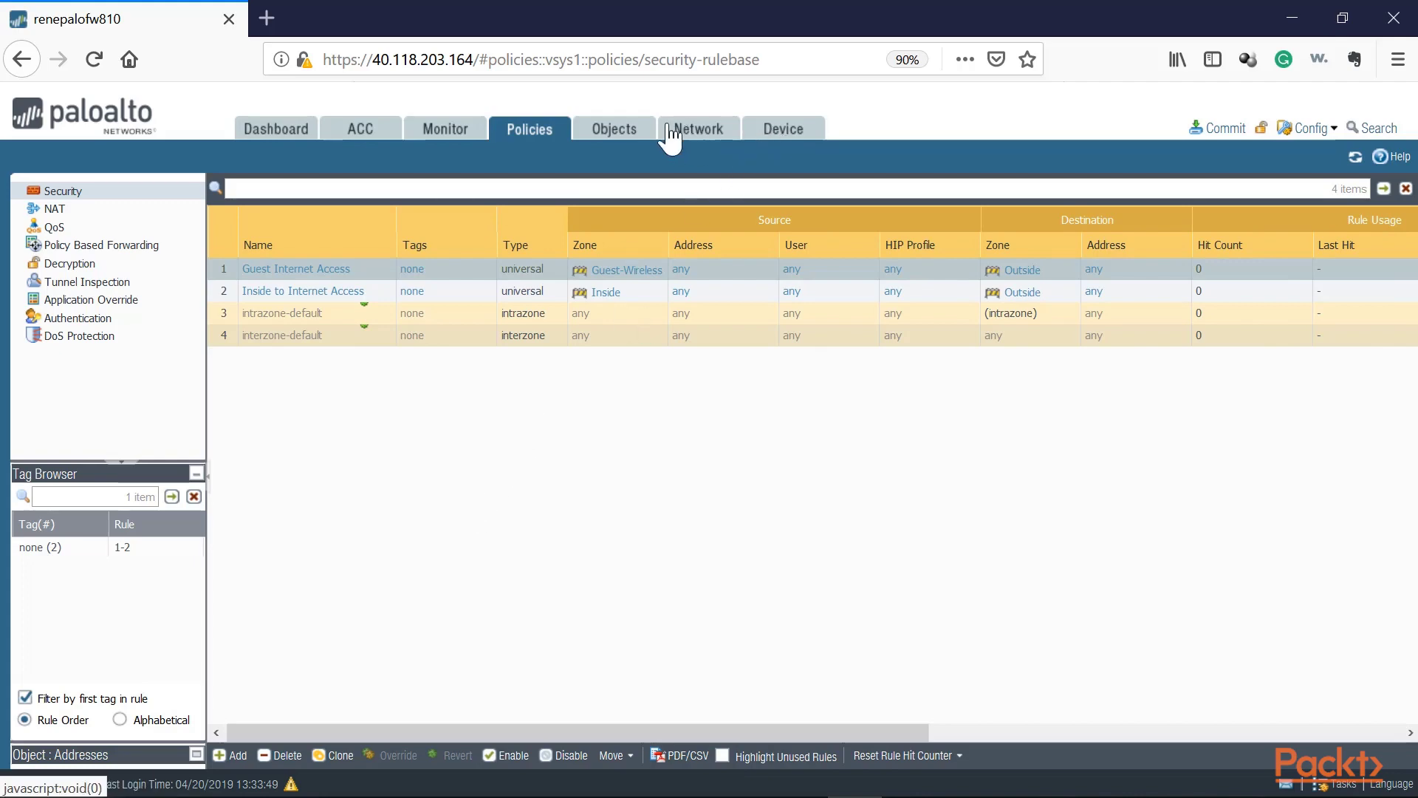
pyautogui.click(606, 131)
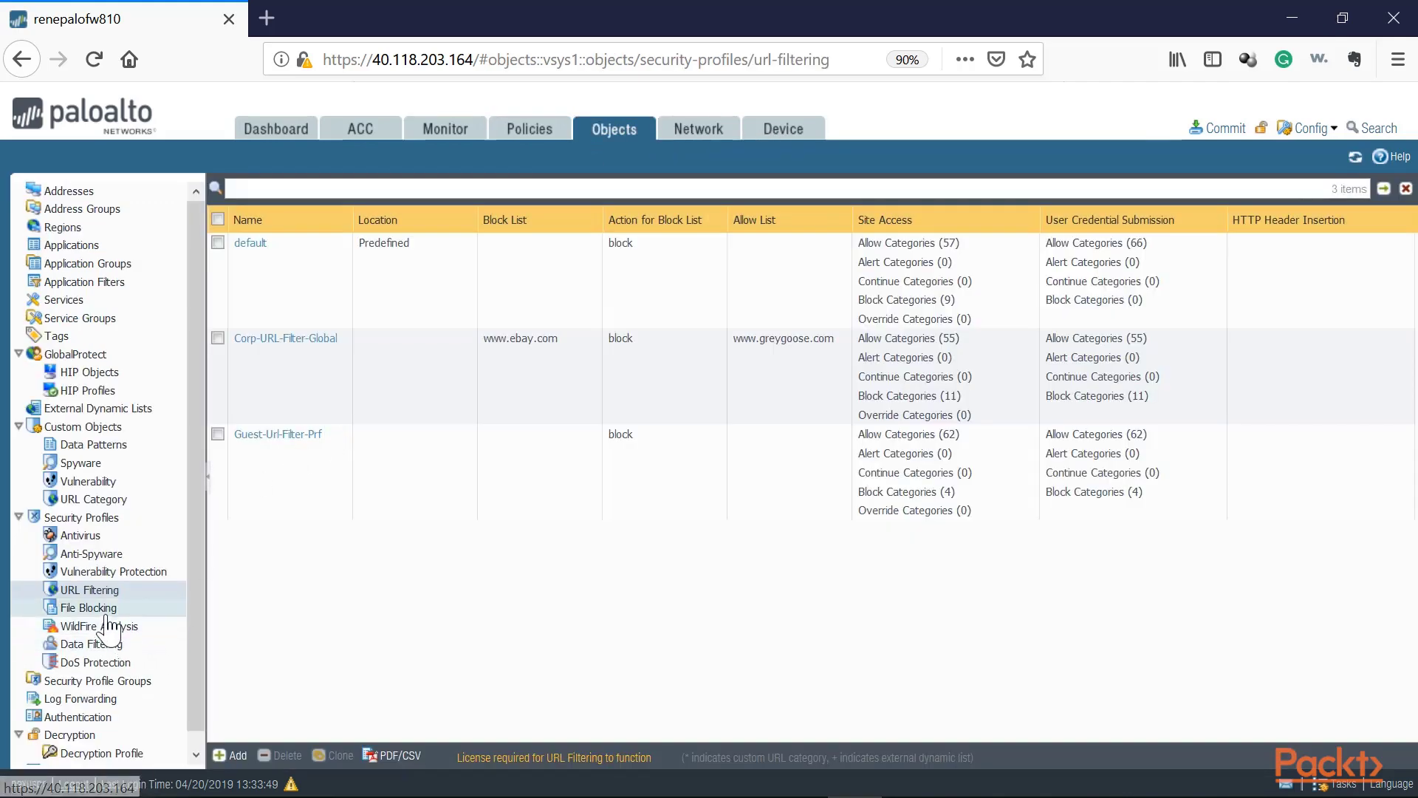
pyautogui.click(99, 608)
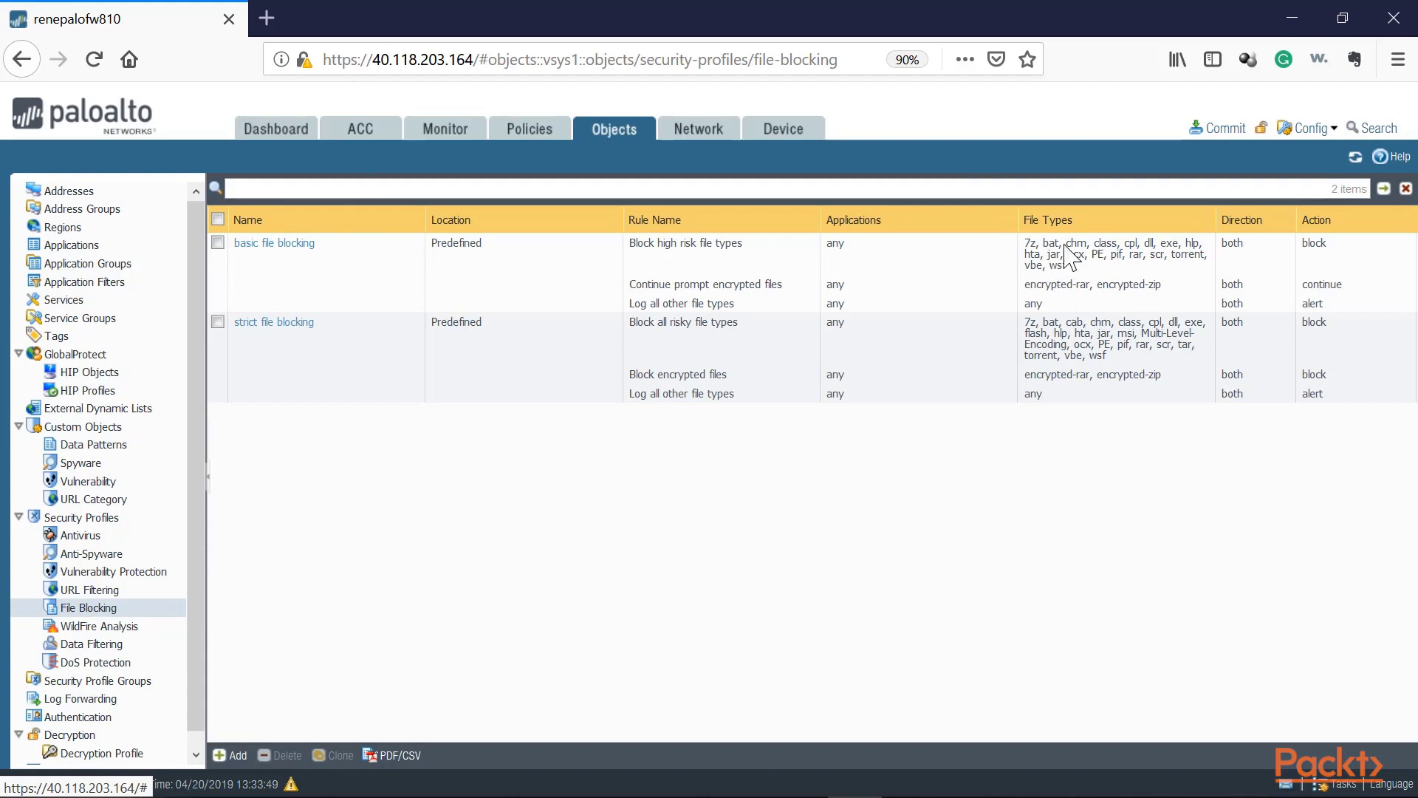
# Inspect the basic file blocking profile, then begin adding a new File Blocking profile
pyautogui.click(1311, 283)
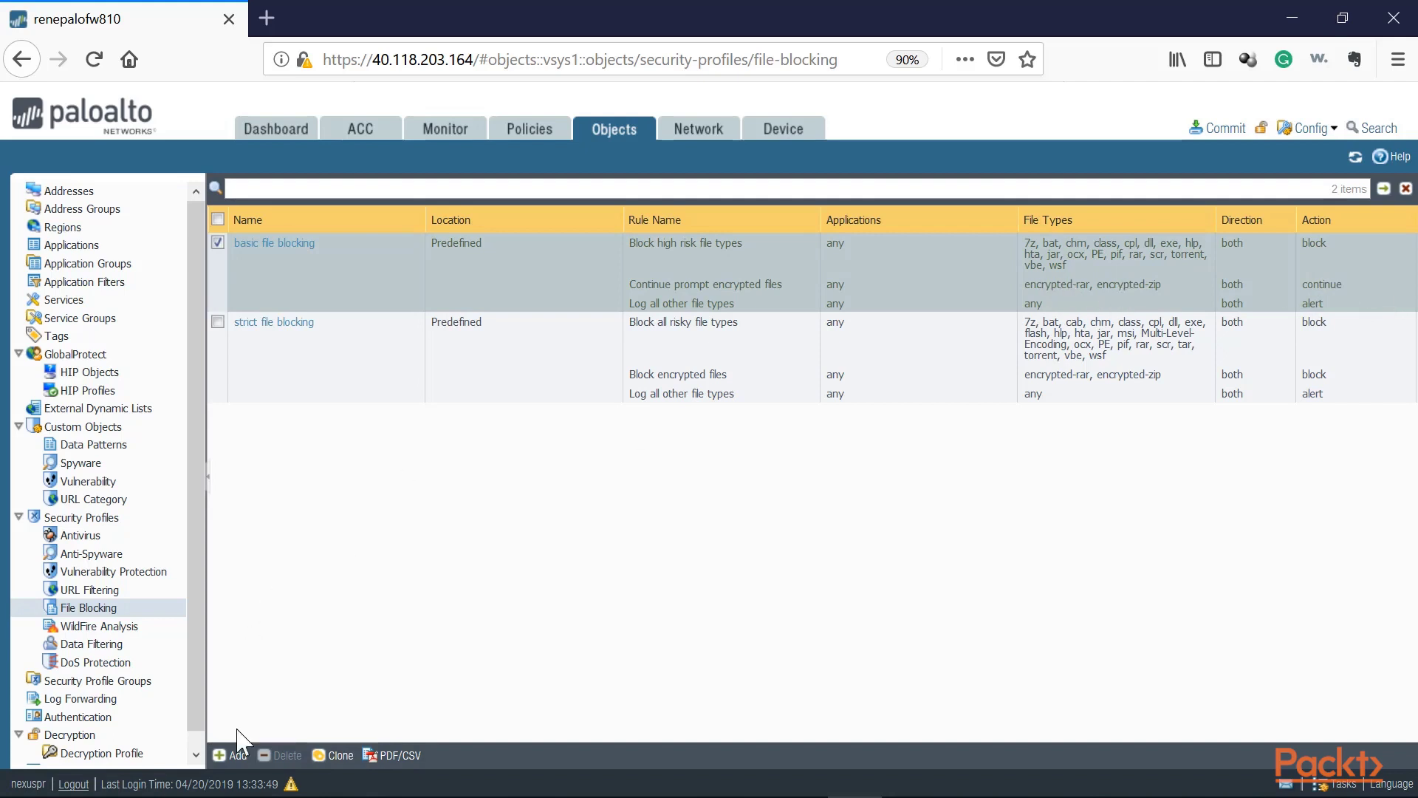
pyautogui.click(231, 754)
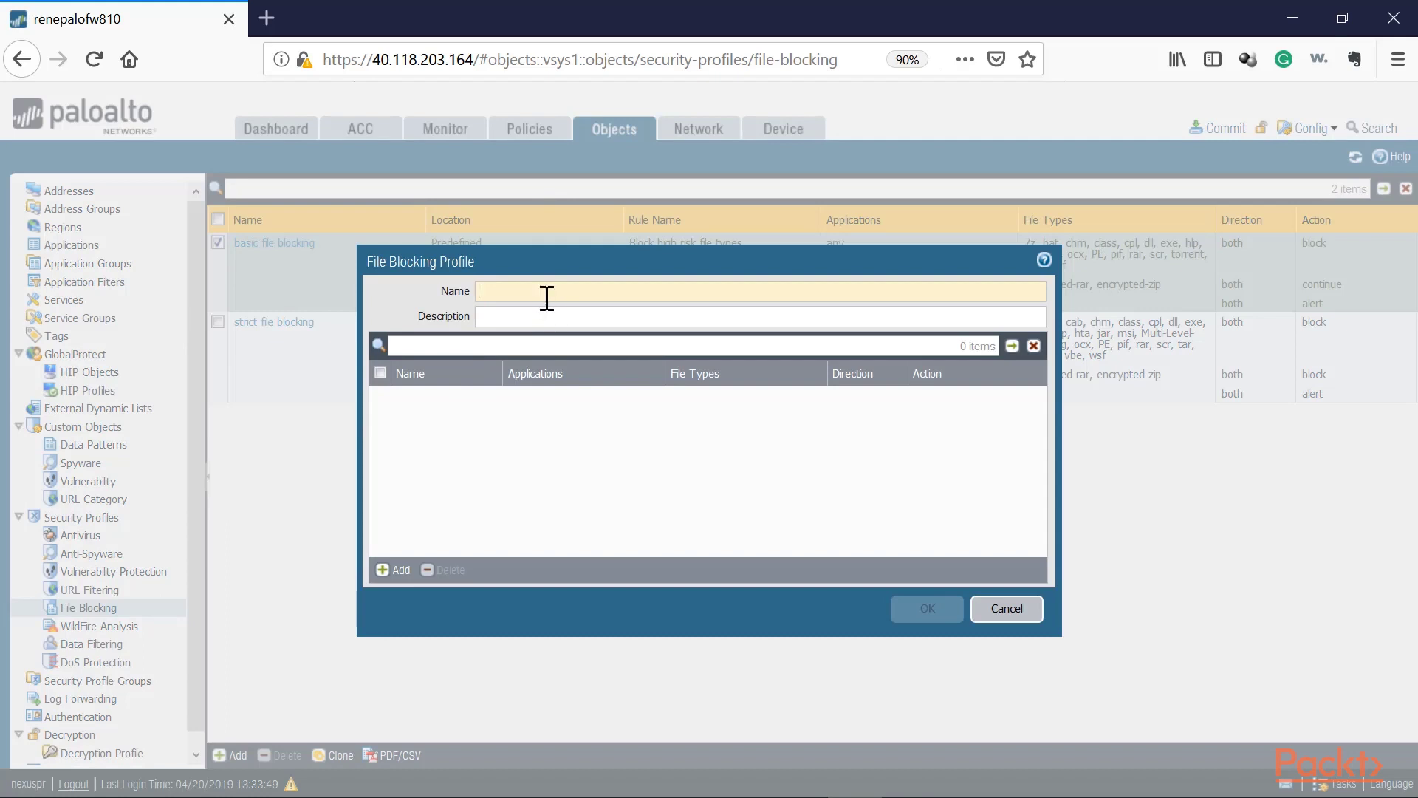
# Name the profile Corp-Fl-Block-Prf and add rule Extension1 applying to any application
pyautogui.write('Corp-Fl-Block-Prf')
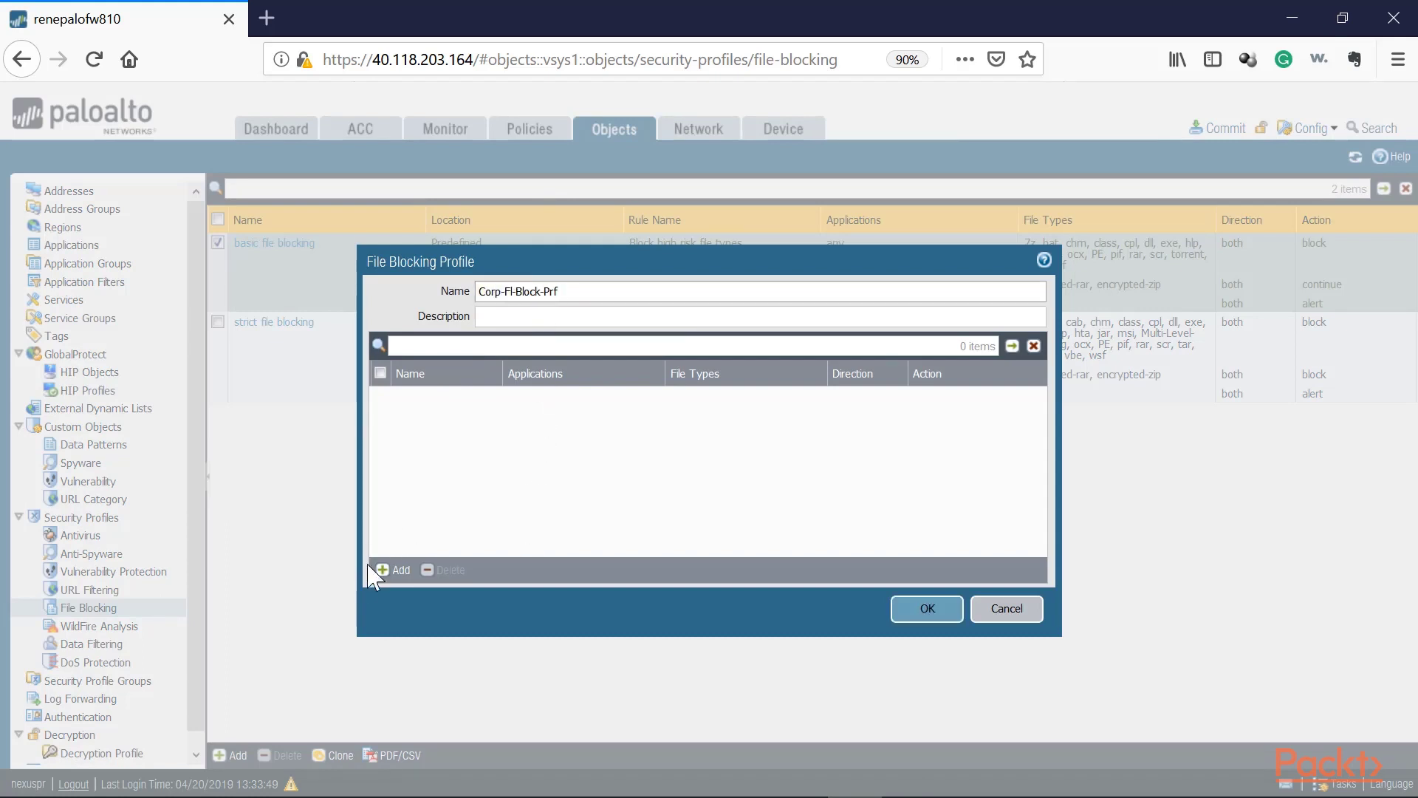
pyautogui.click(399, 572)
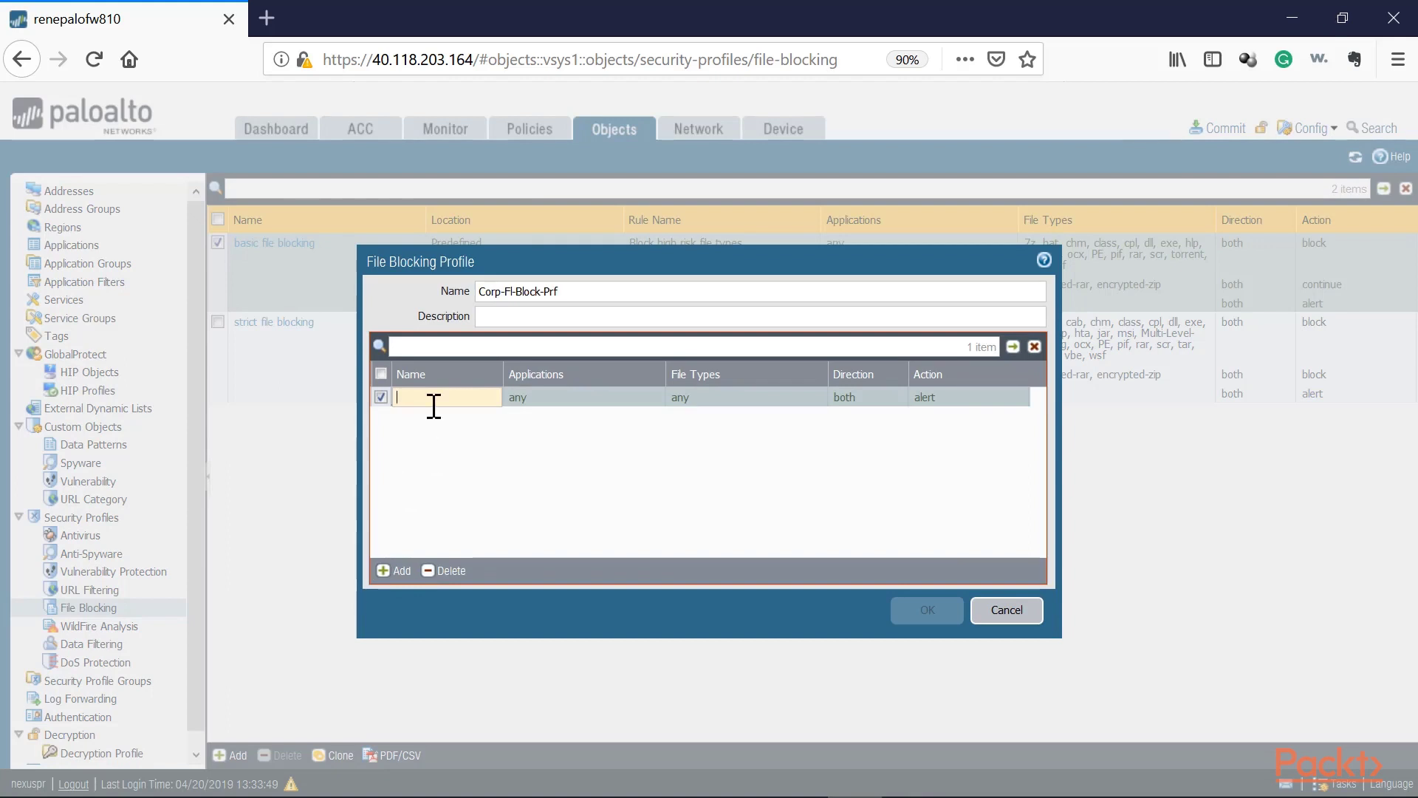
pyautogui.write('Extension1')
pyautogui.click(618, 401)
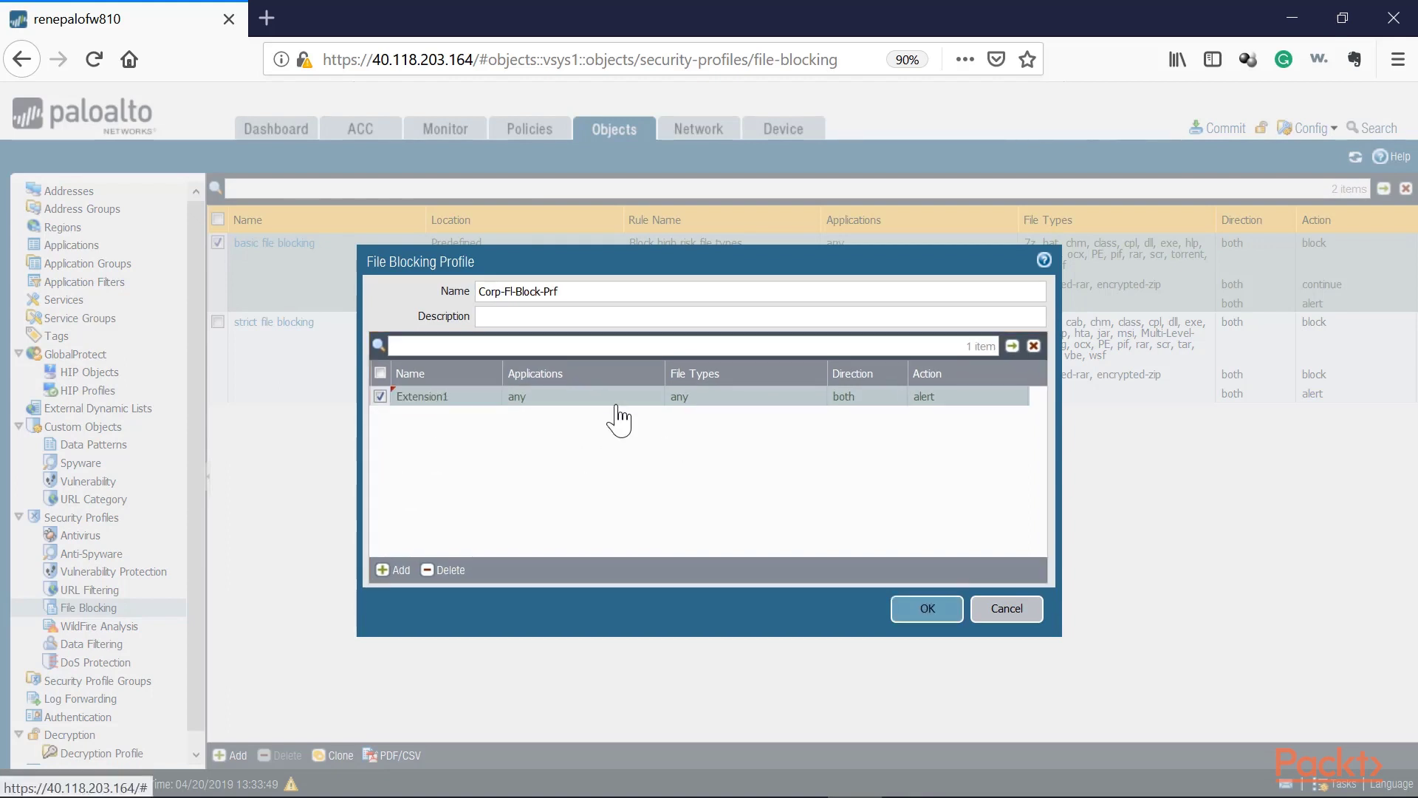
pyautogui.click(712, 399)
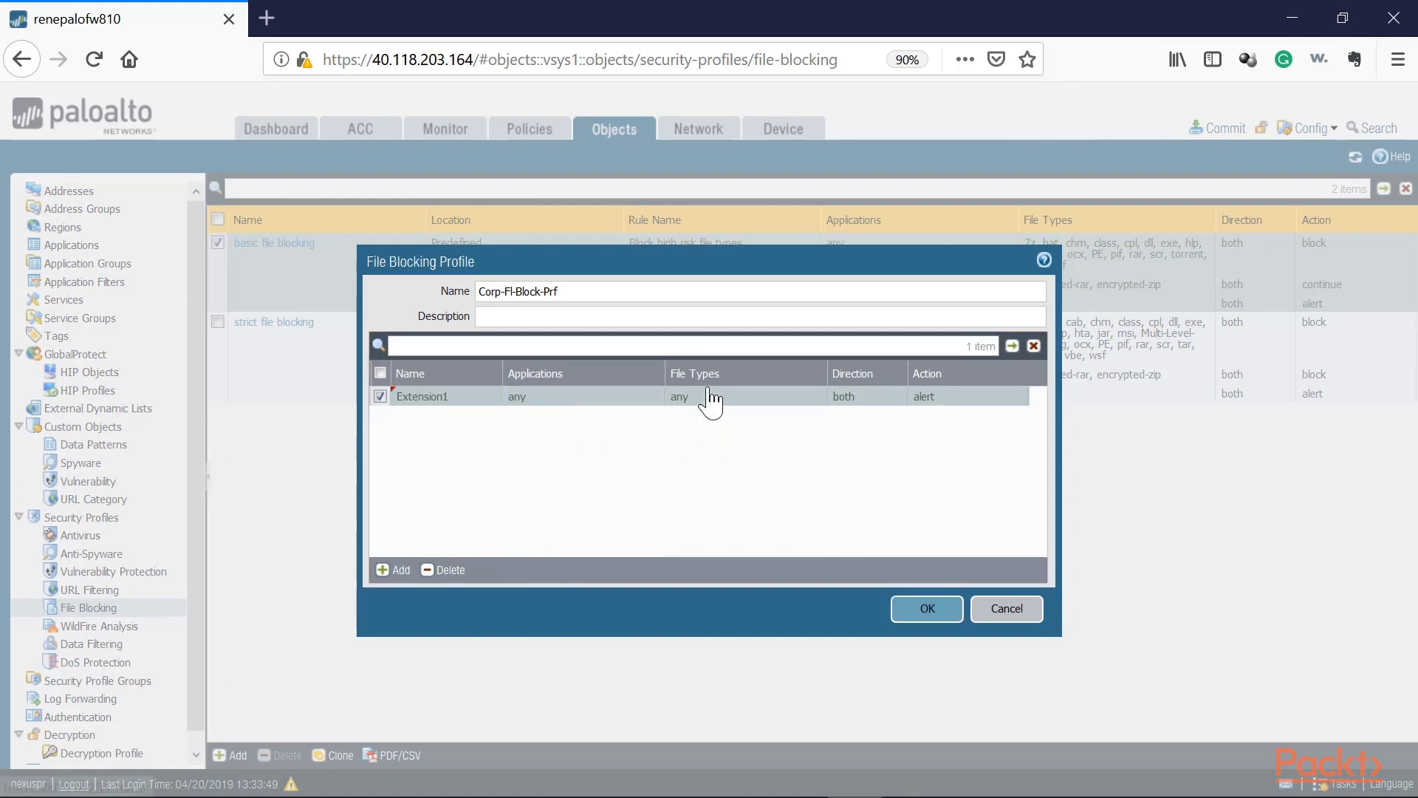
pyautogui.click(613, 402)
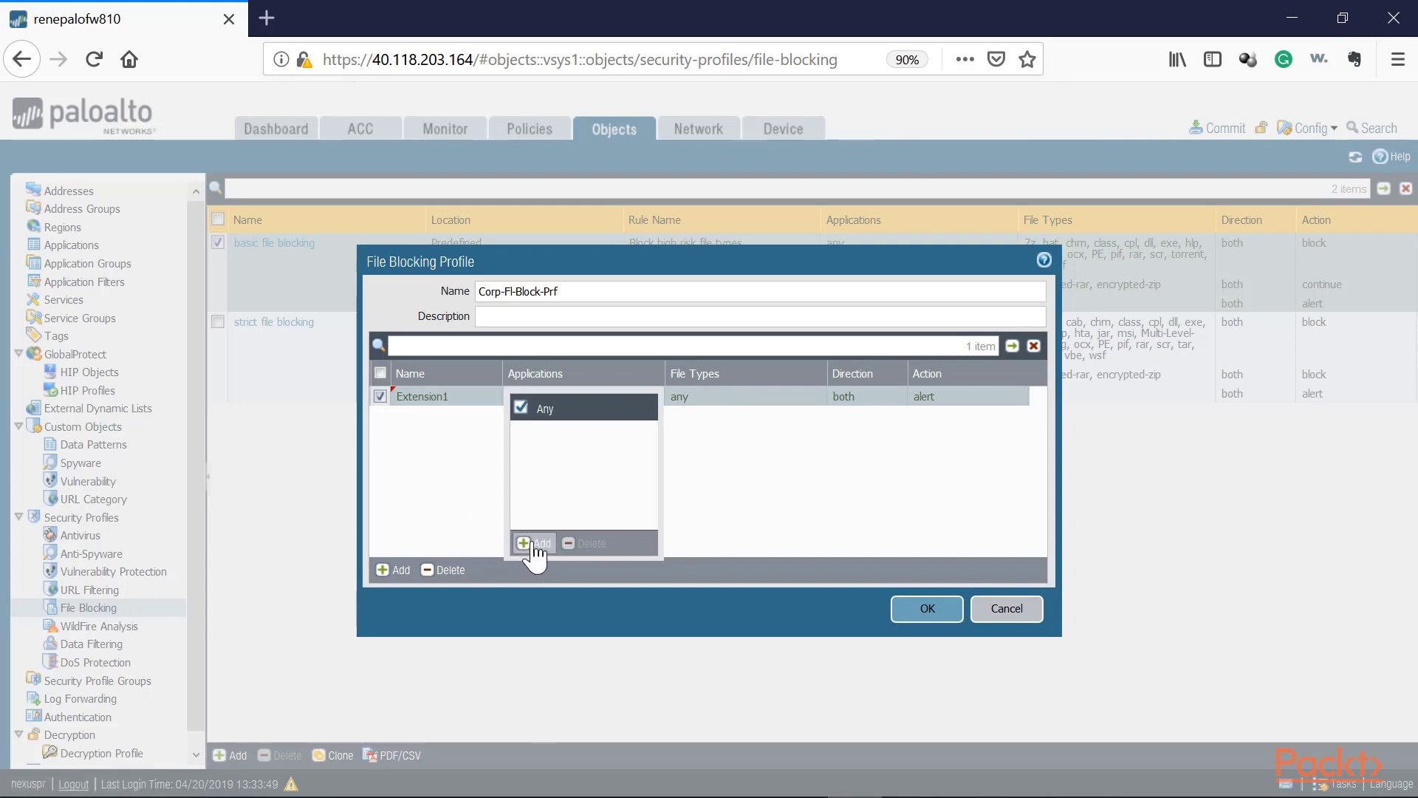
pyautogui.click(830, 478)
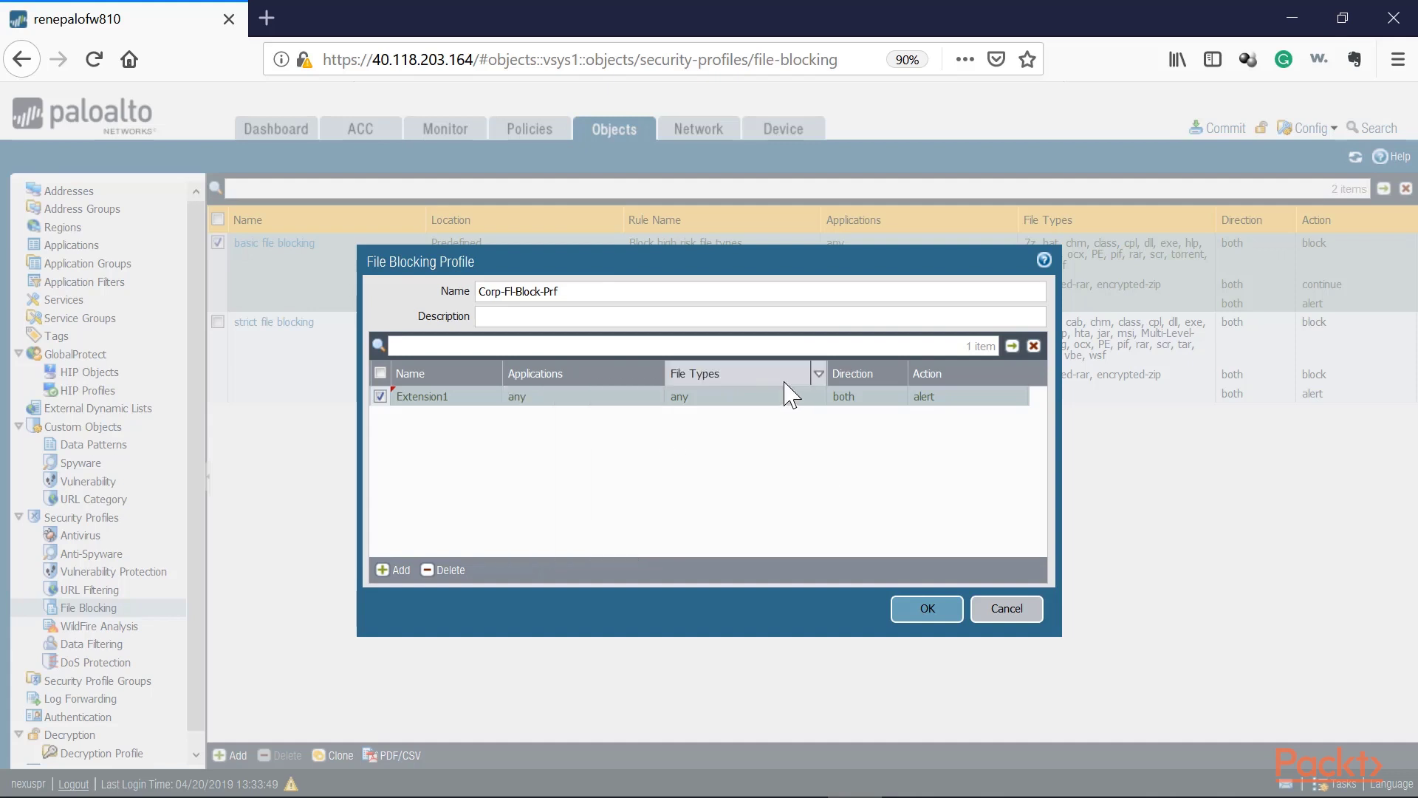
# Give the Extension1 rule file type exe and action block
pyautogui.click(748, 405)
pyautogui.click(687, 540)
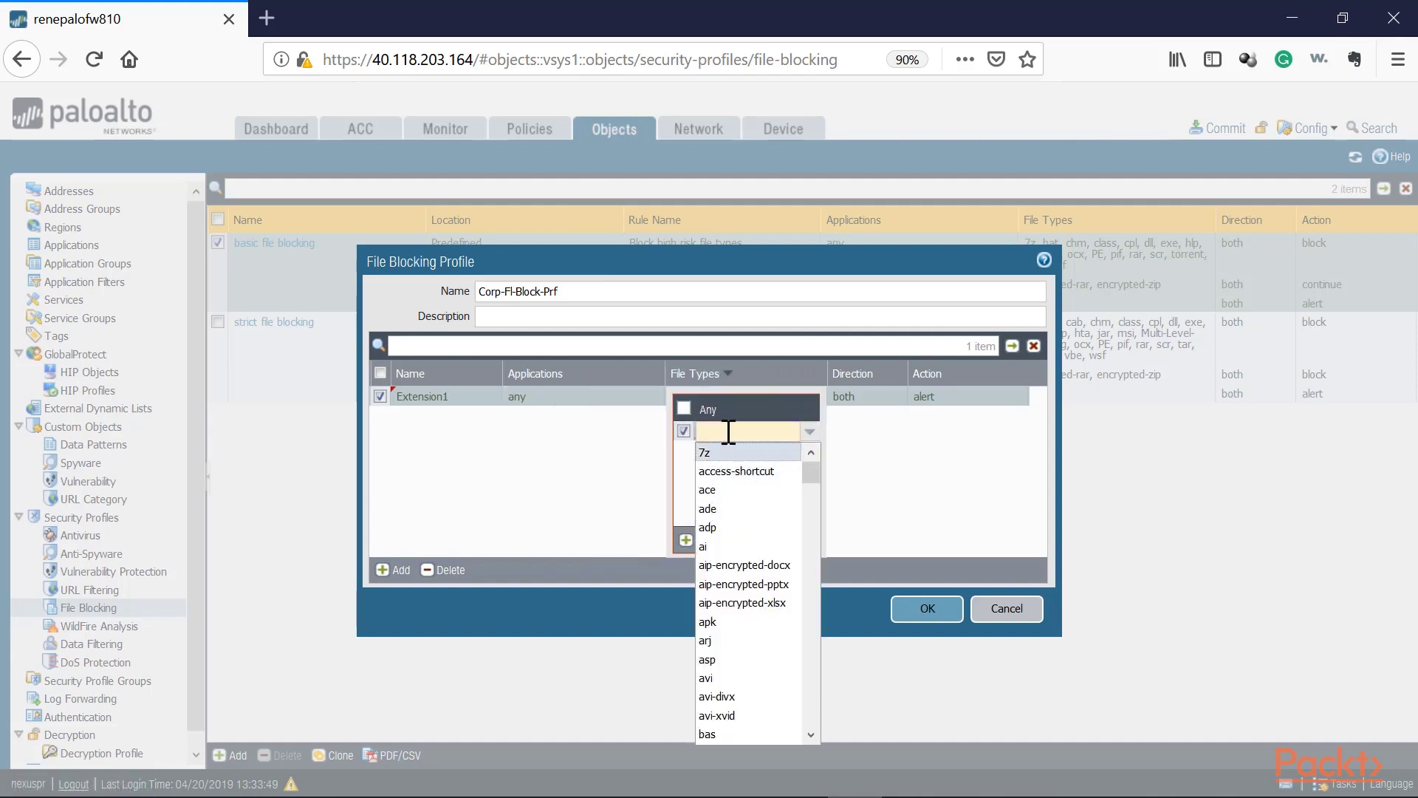
pyautogui.scroll(-10, 735, 643)
pyautogui.scroll(-2, 735, 643)
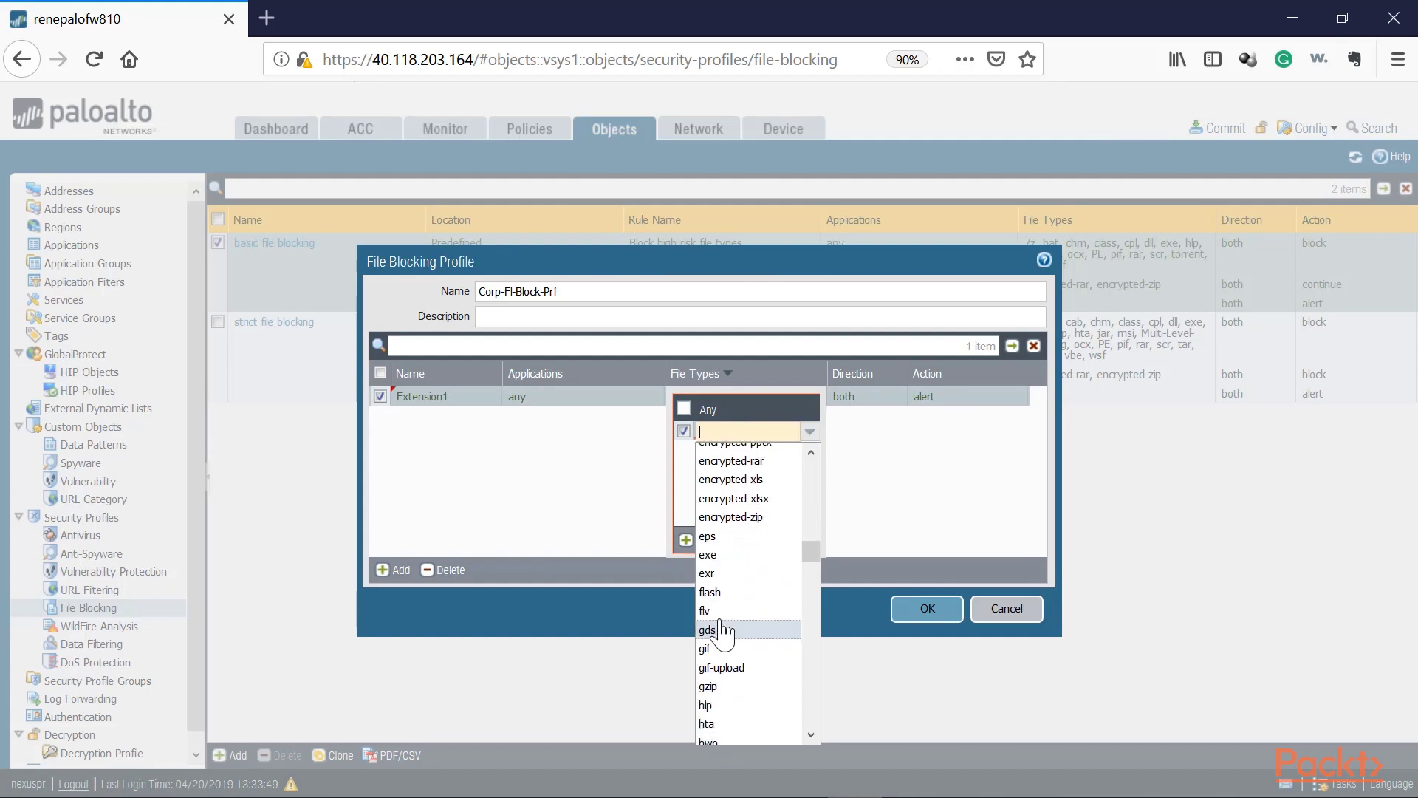
pyautogui.click(711, 553)
pyautogui.click(583, 495)
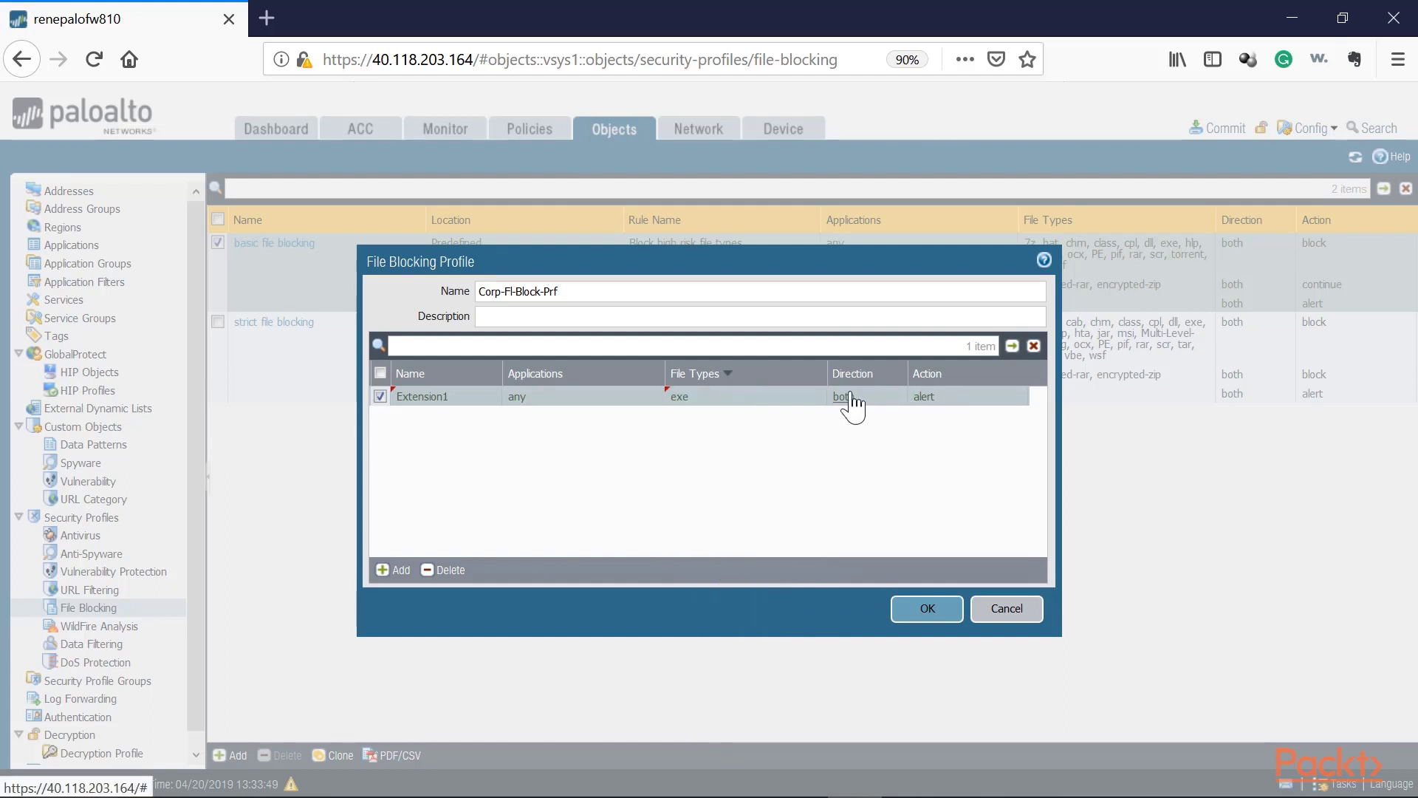
pyautogui.click(931, 399)
pyautogui.click(934, 434)
# Rename the Extension1 rule to EXE
pyautogui.click(472, 392)
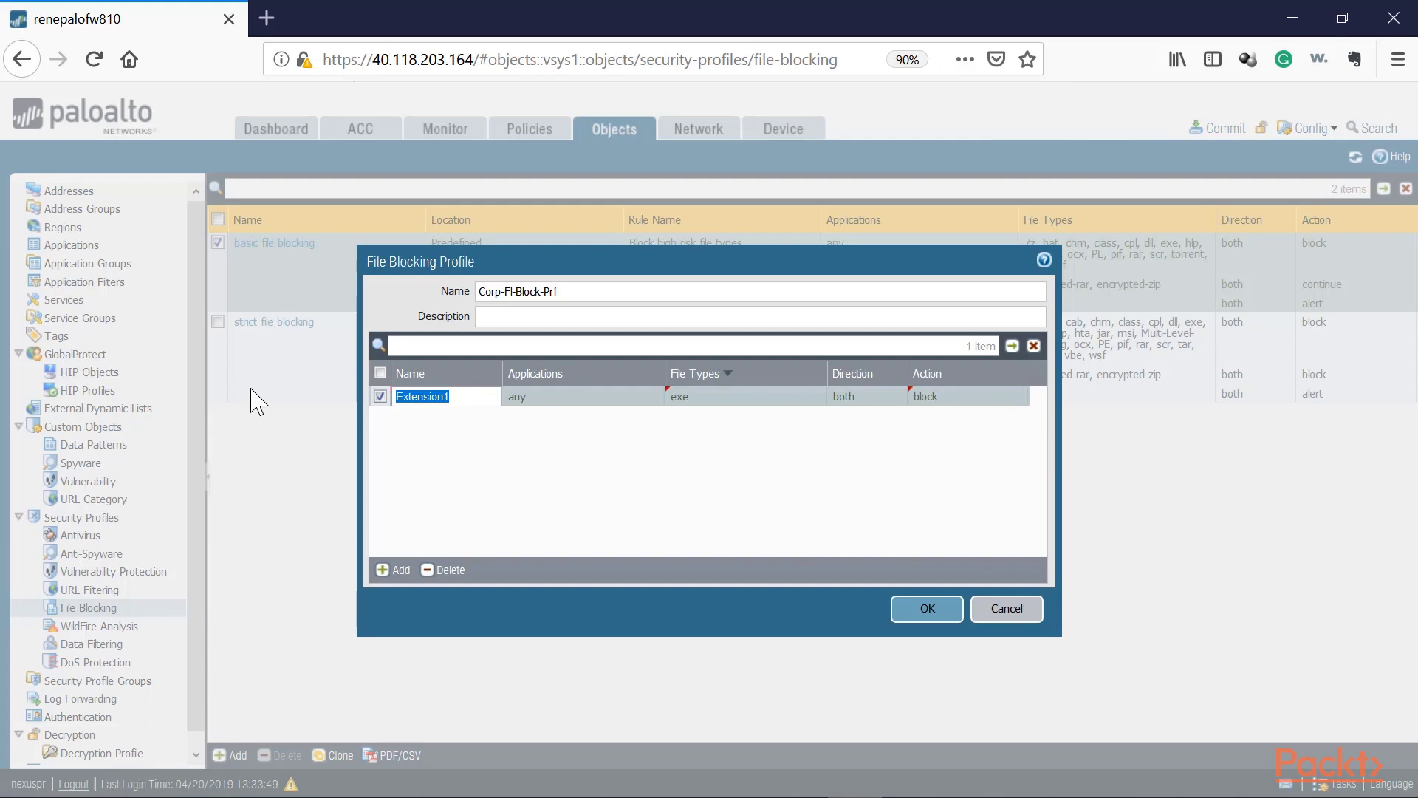
pyautogui.write('EXE')
pyautogui.click(396, 569)
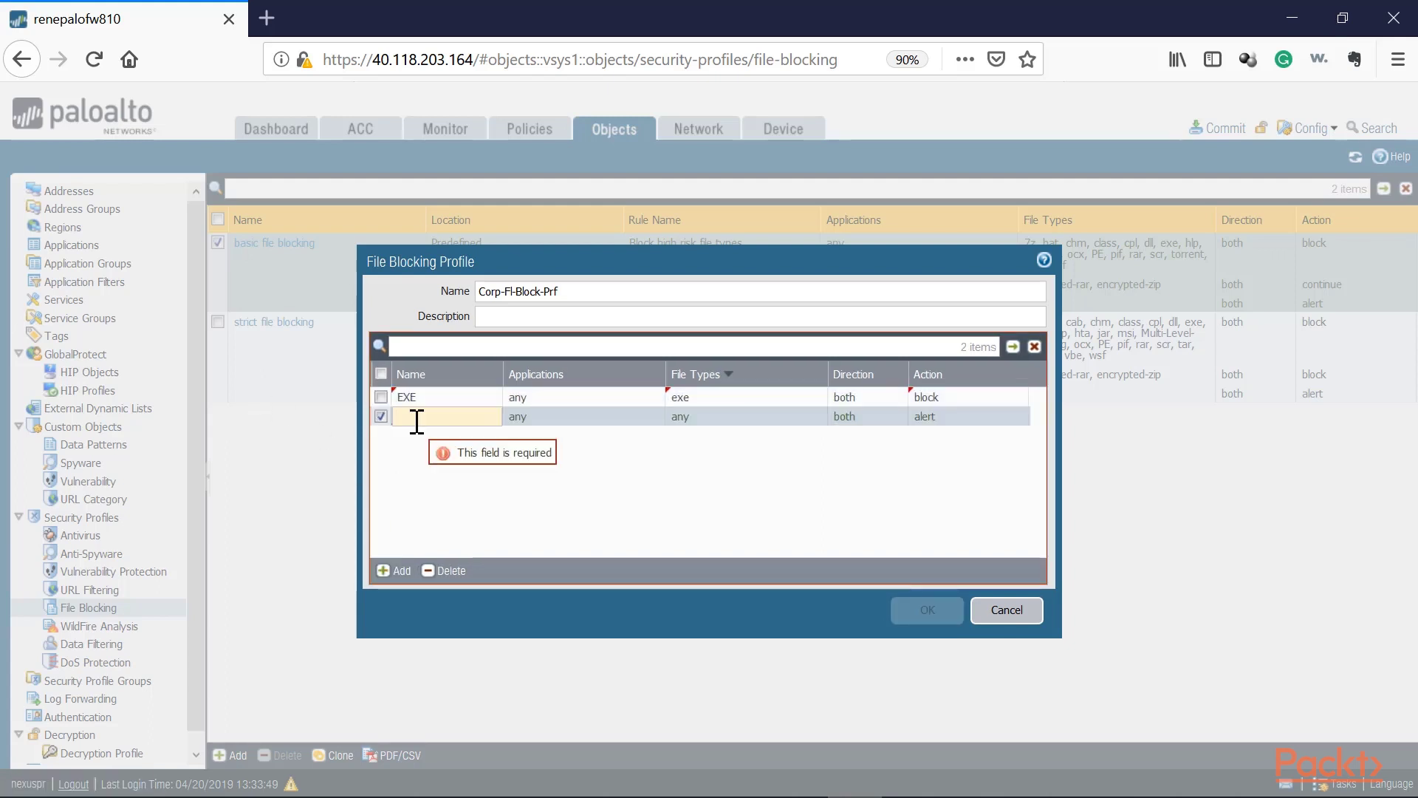
# Name the second rule Torrent and give it the torrent file type
pyautogui.write('Torre')
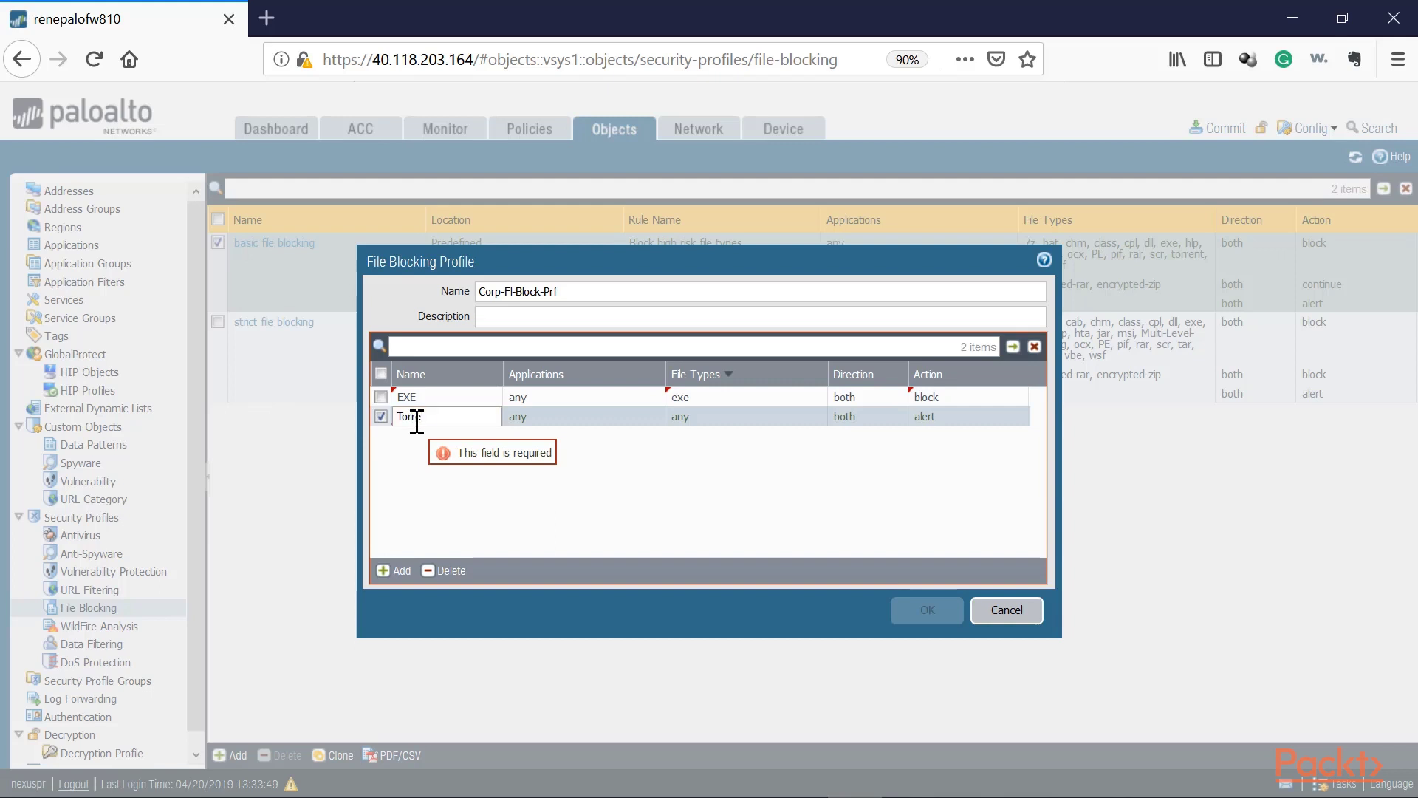
pyautogui.write('nt')
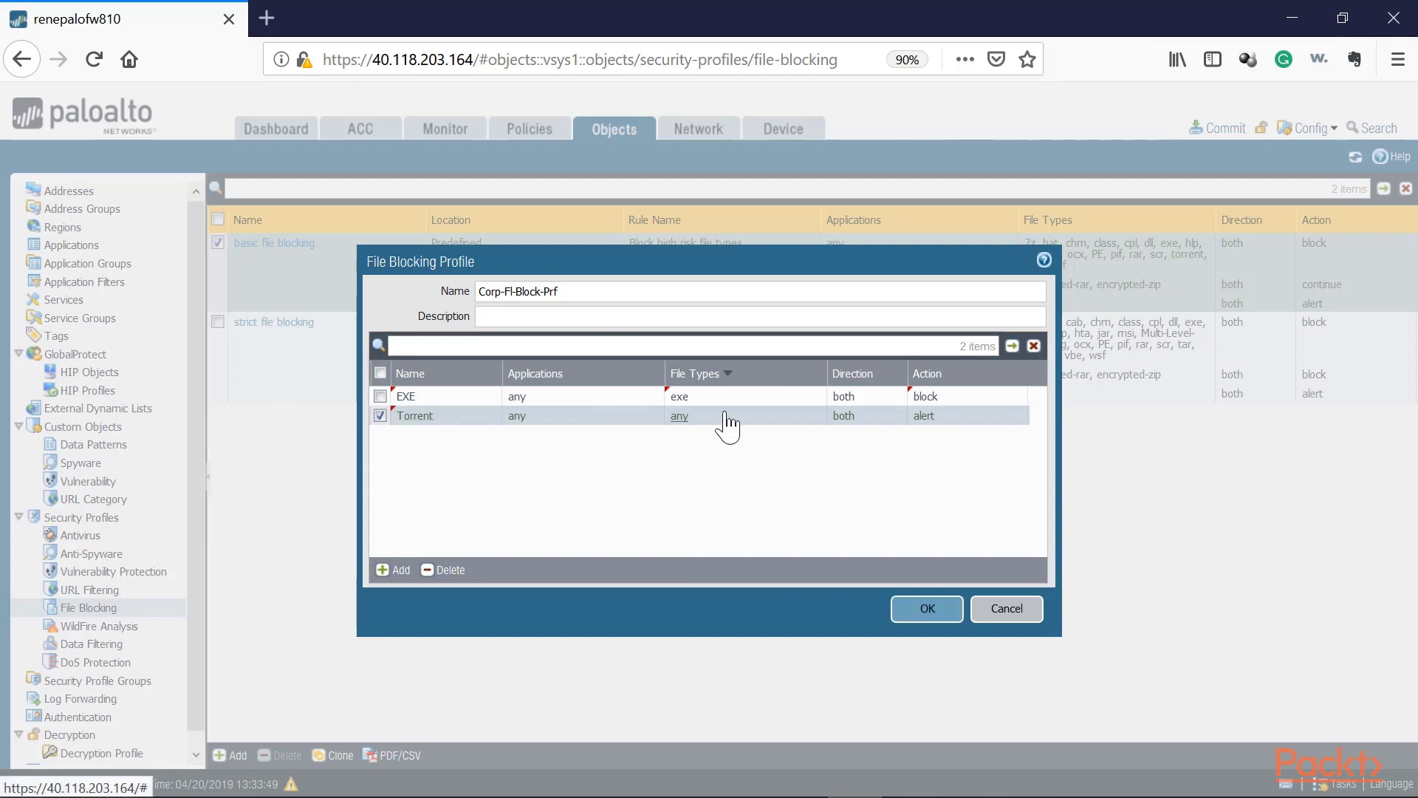
pyautogui.click(729, 417)
pyautogui.click(715, 565)
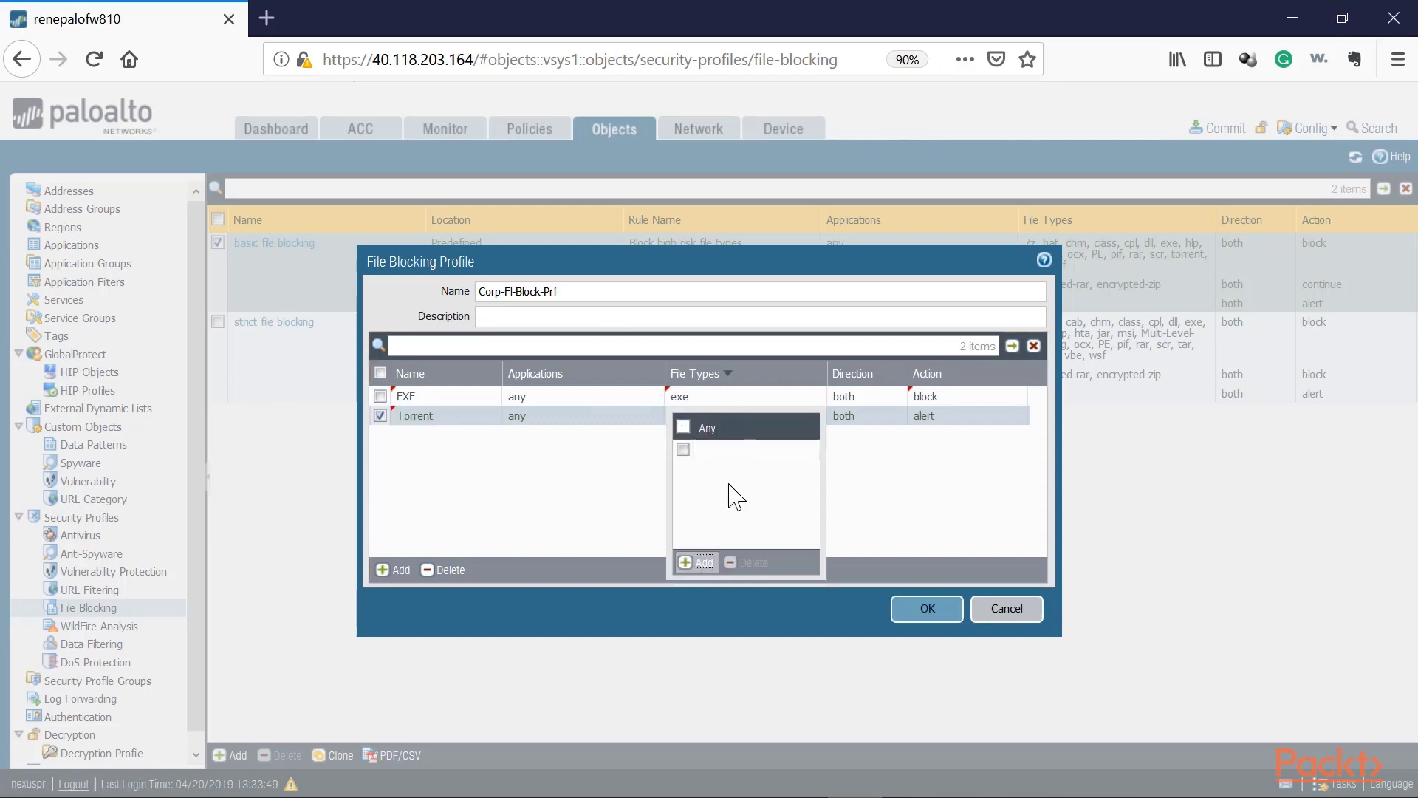
pyautogui.scroll(-10, 768, 591)
pyautogui.scroll(-15, 801, 663)
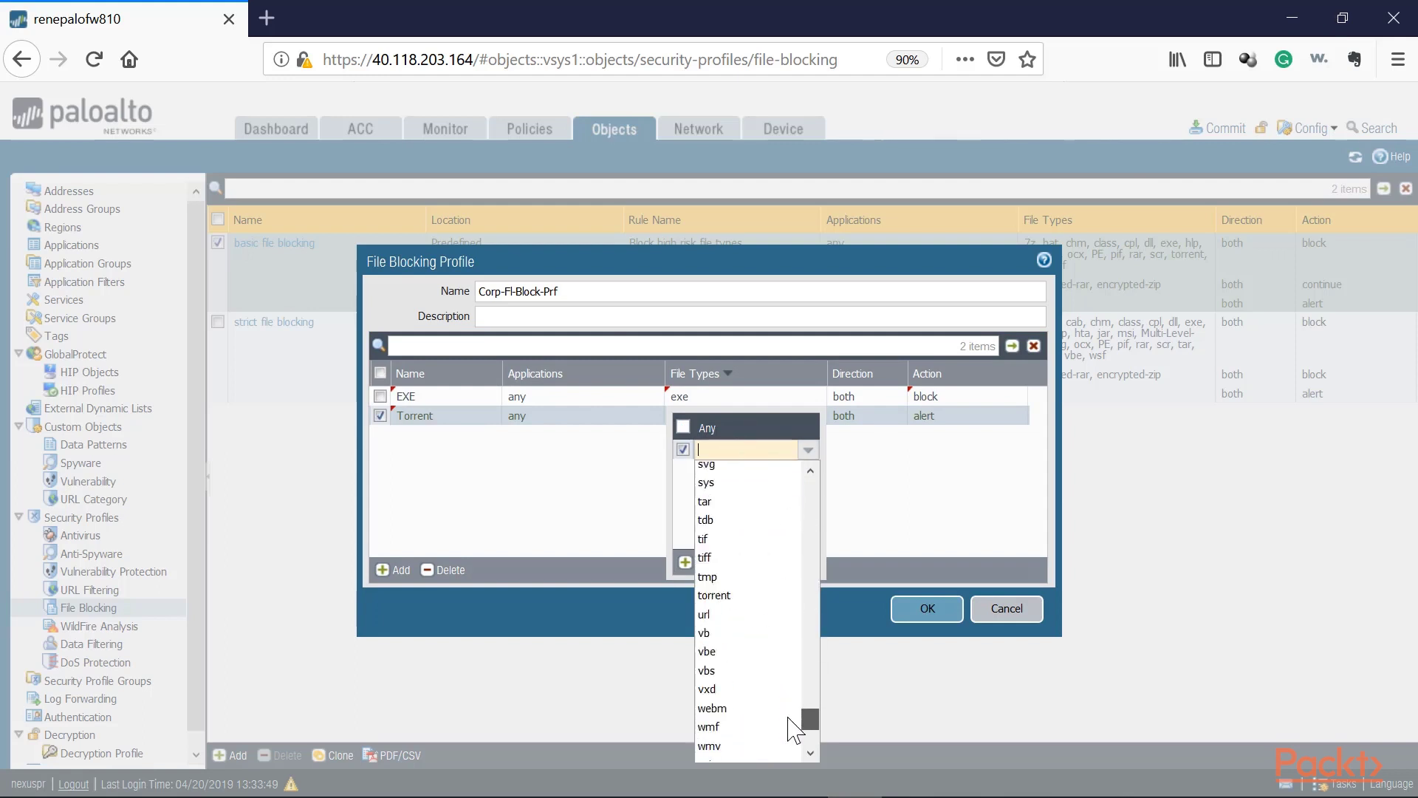
pyautogui.click(730, 551)
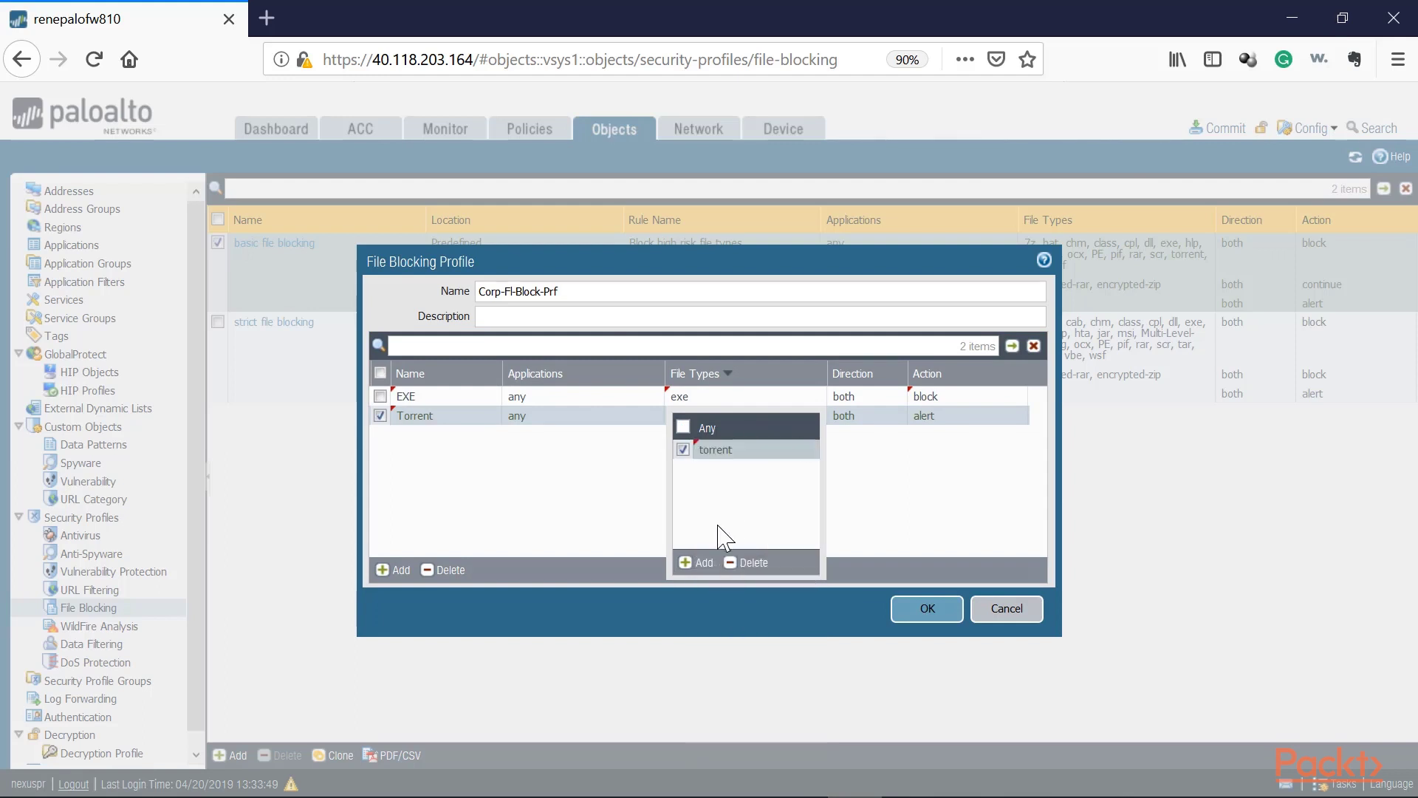
pyautogui.click(688, 563)
pyautogui.click(753, 443)
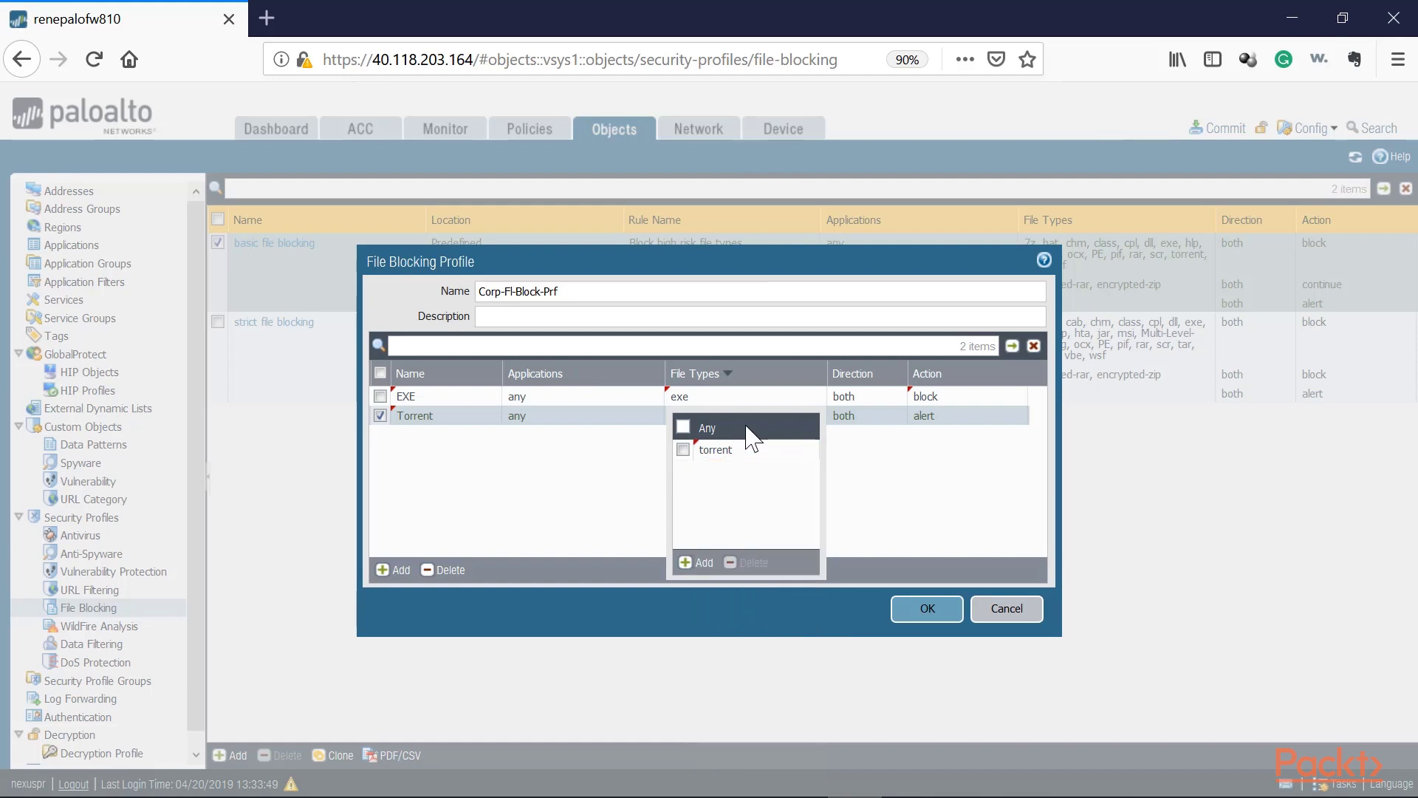
# Add zip as a second file type, set the Torrent rule to block, and save the profile
pyautogui.click(687, 565)
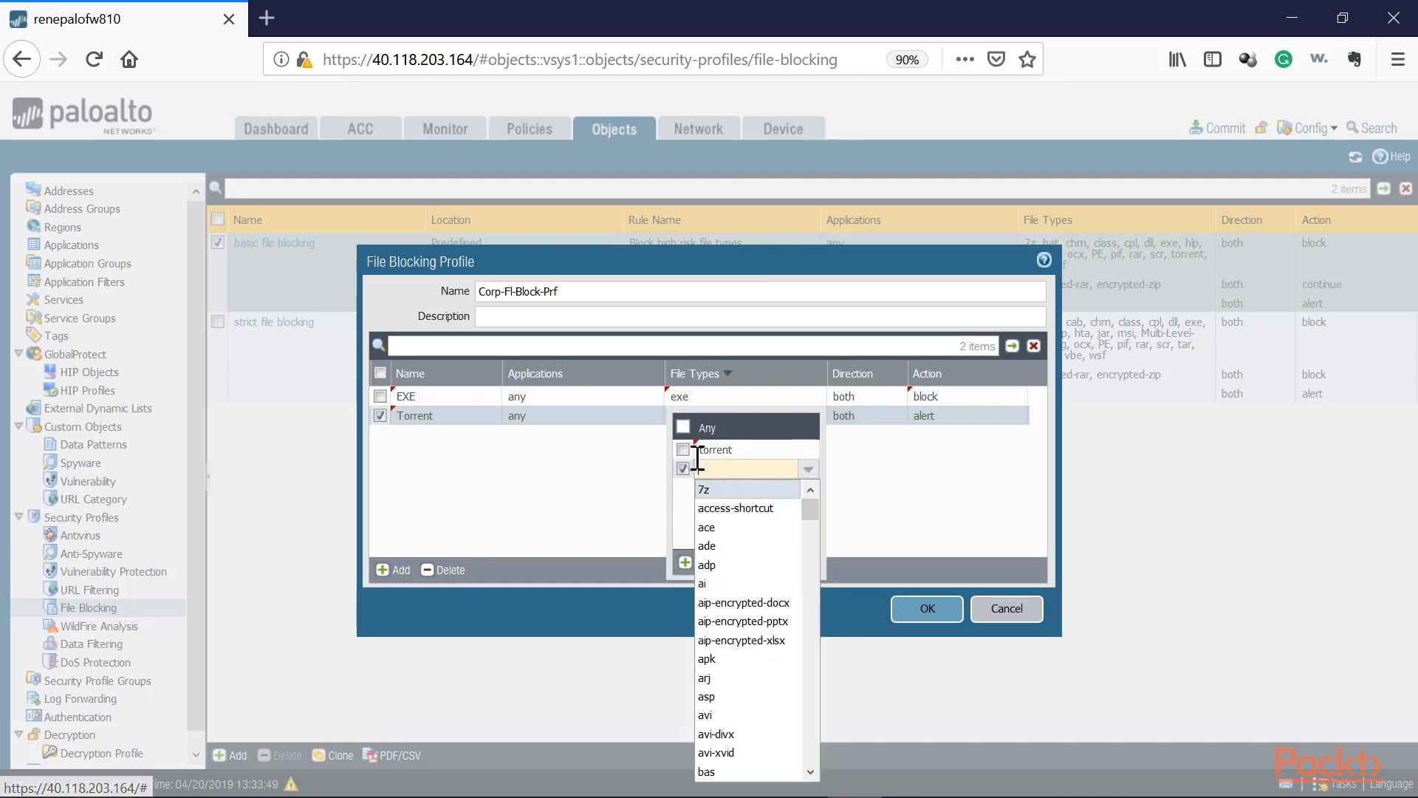
pyautogui.scroll(-20, 734, 722)
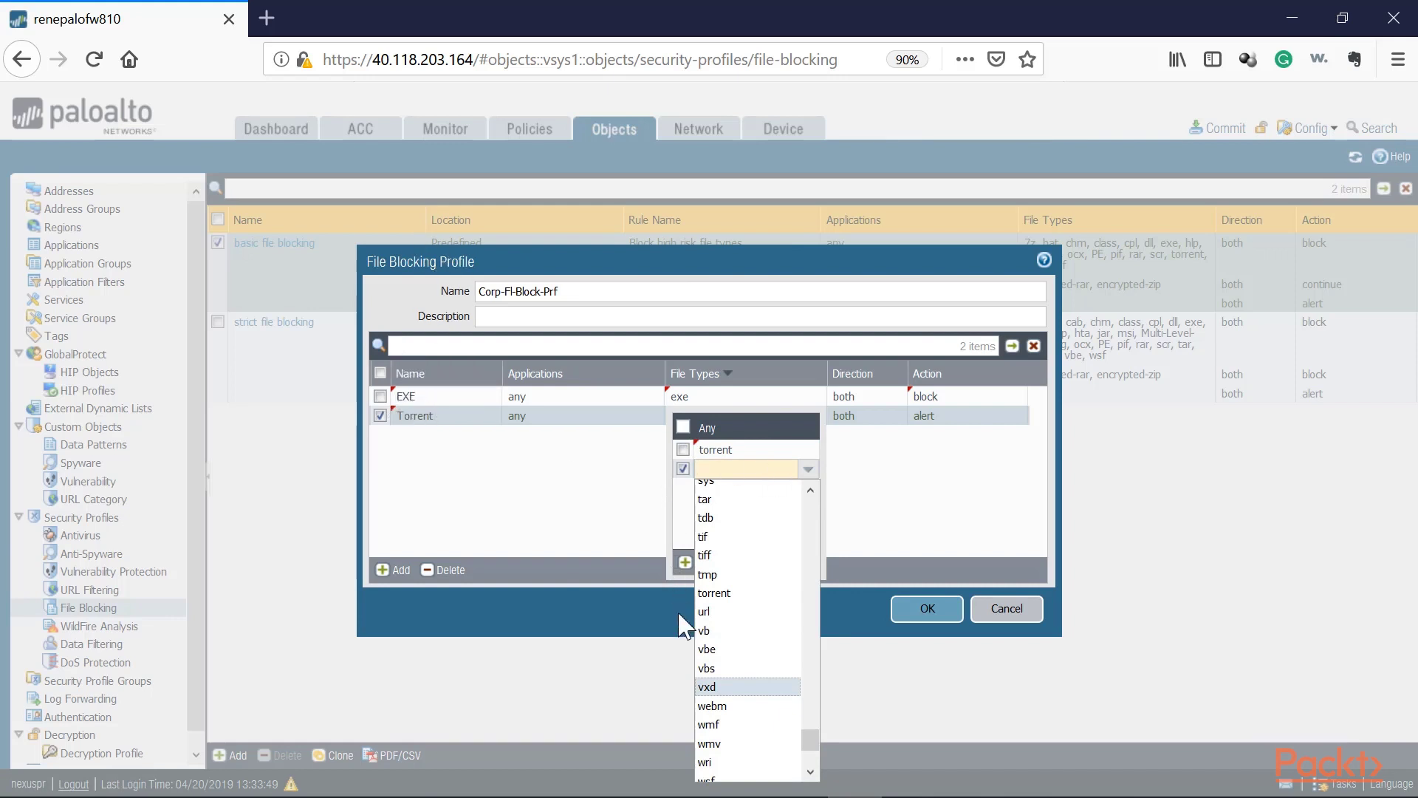
pyautogui.scroll(-3, 728, 702)
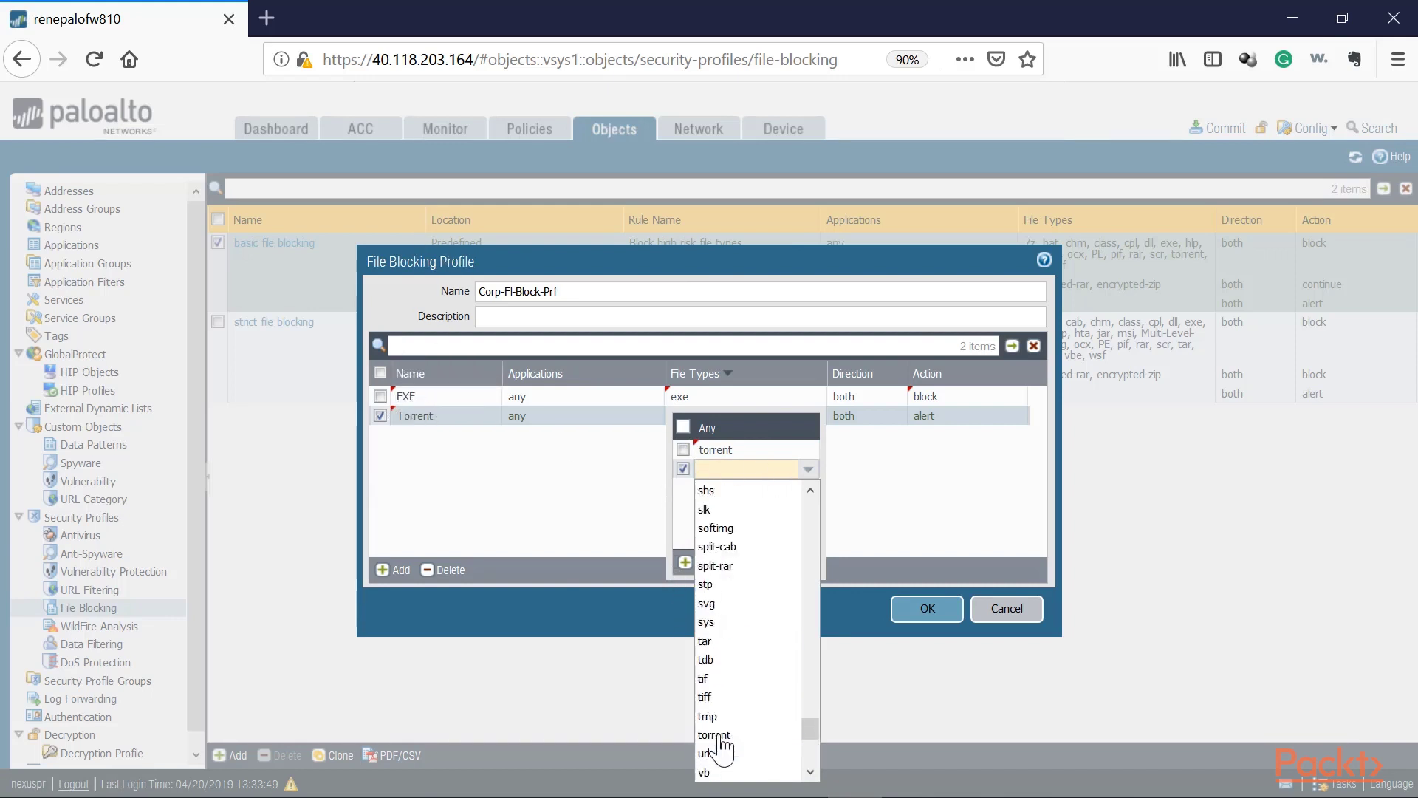
pyautogui.scroll(3, 724, 739)
pyautogui.scroll(-3, 723, 753)
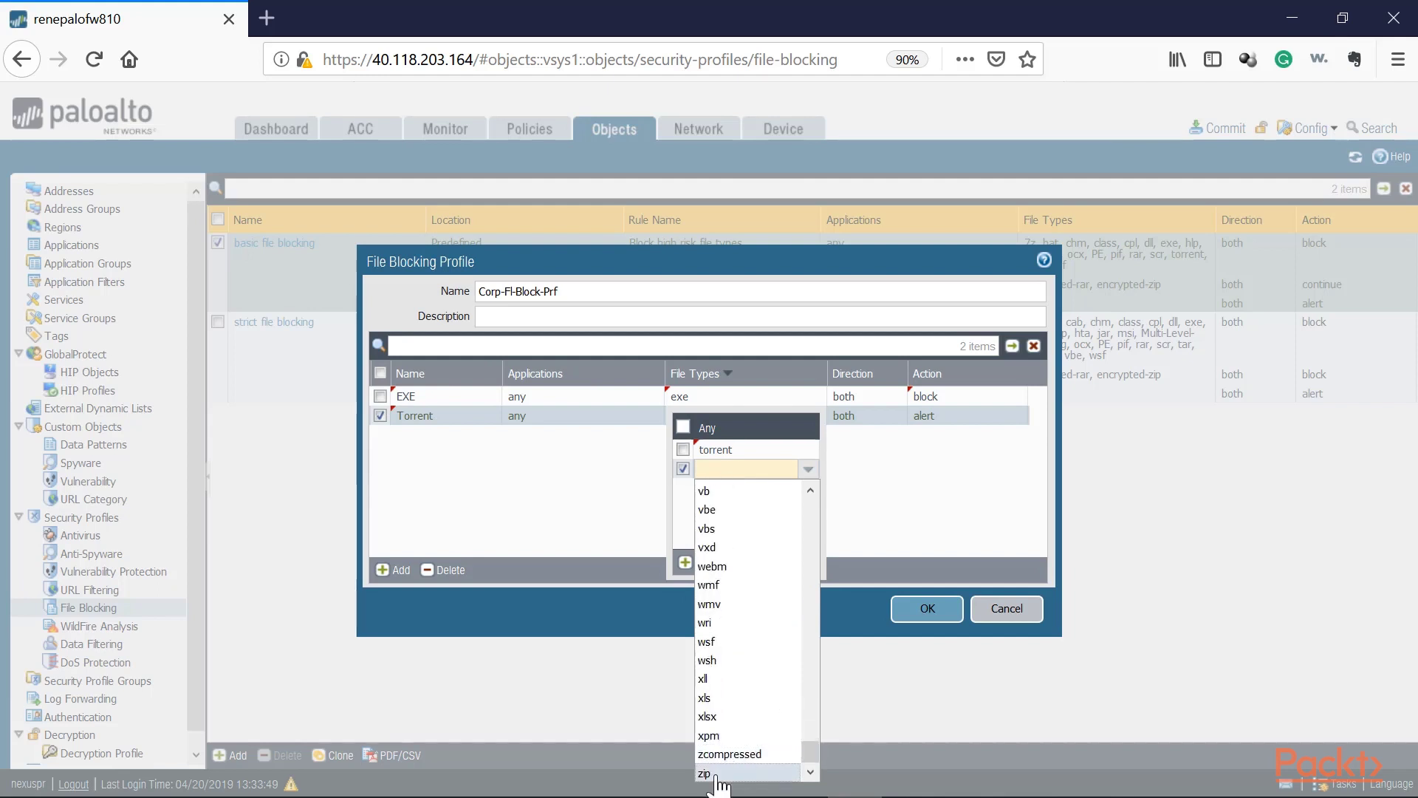
pyautogui.click(710, 772)
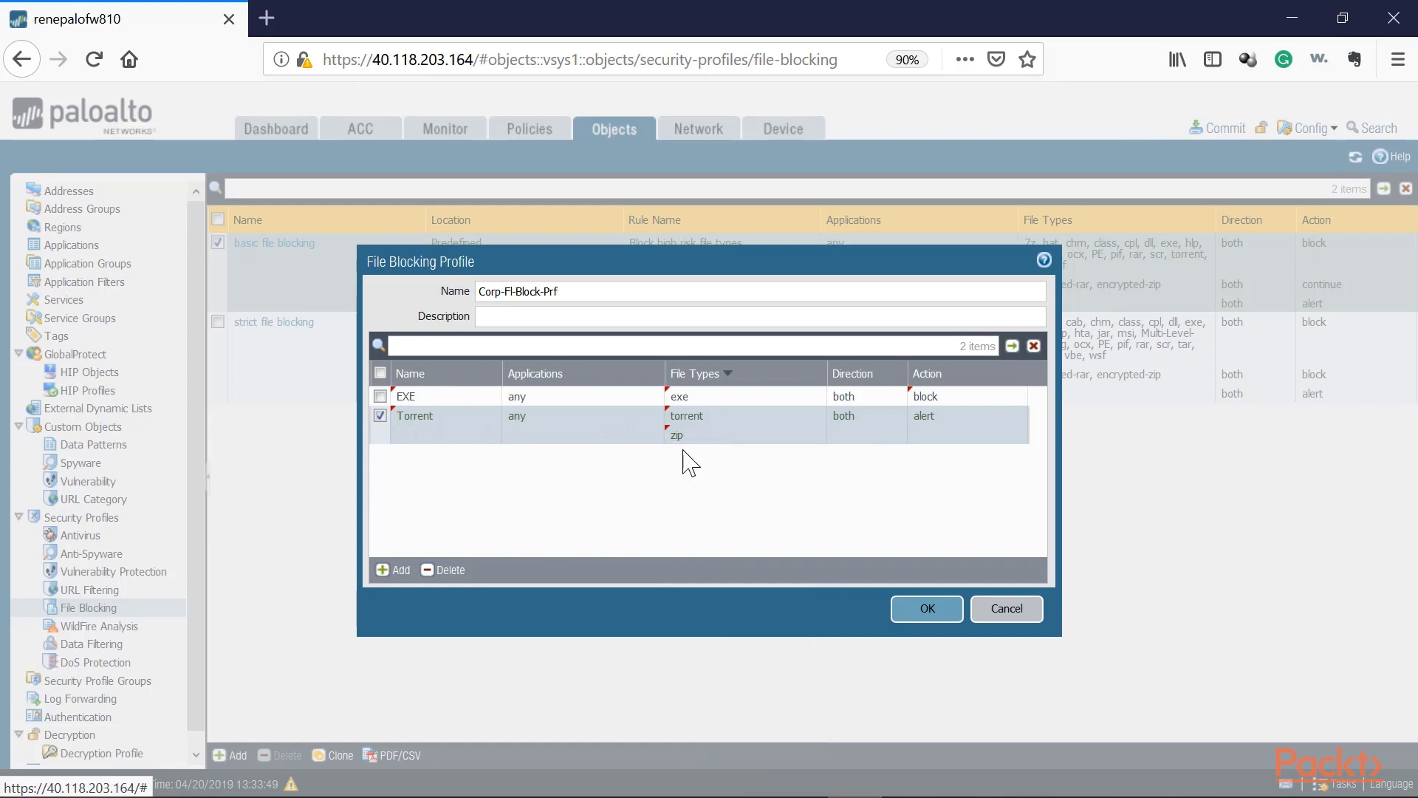
pyautogui.click(927, 418)
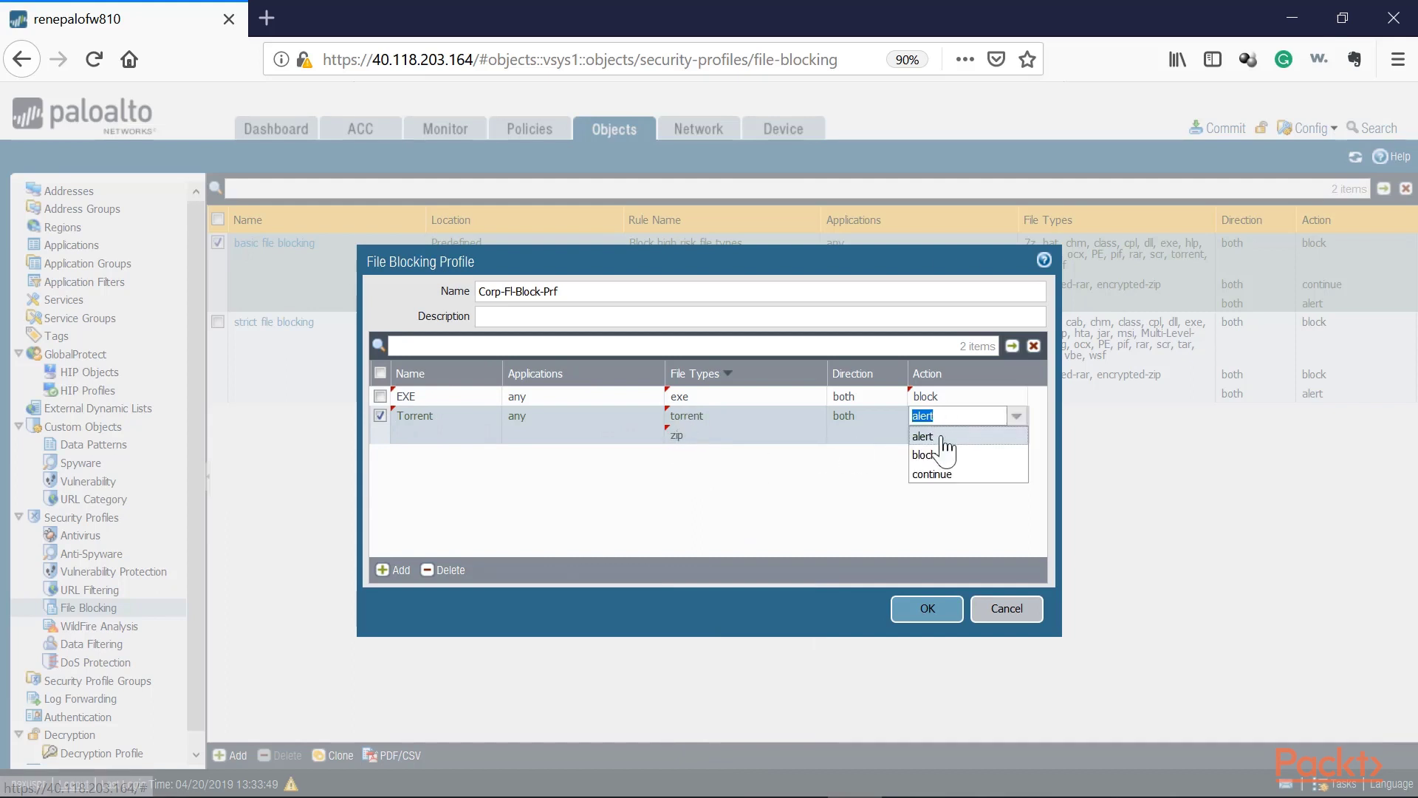
pyautogui.click(932, 453)
pyautogui.click(918, 610)
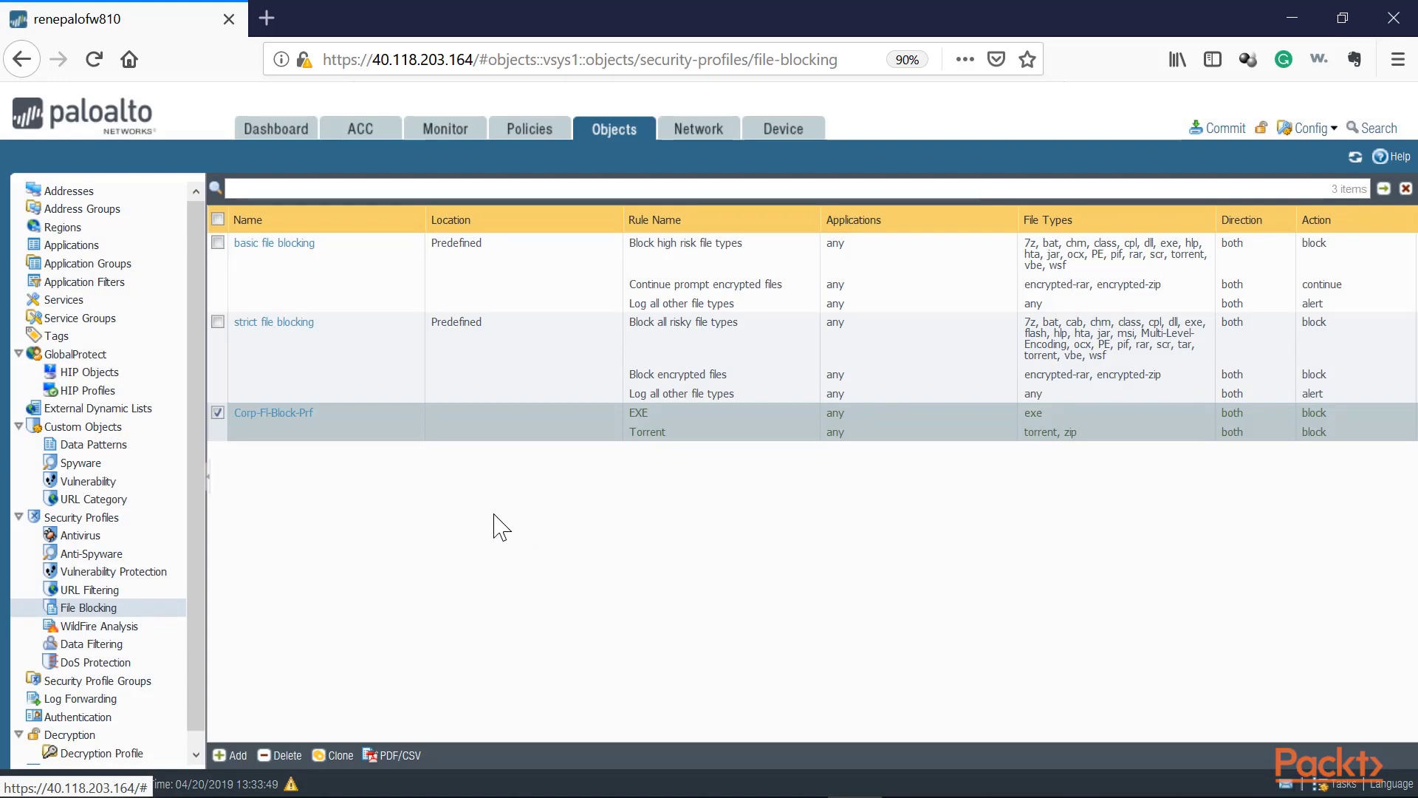
# Set the Inside to Internet Access rule's File Blocking profile to Corp-Fl-Block-Prf and save
pyautogui.click(521, 133)
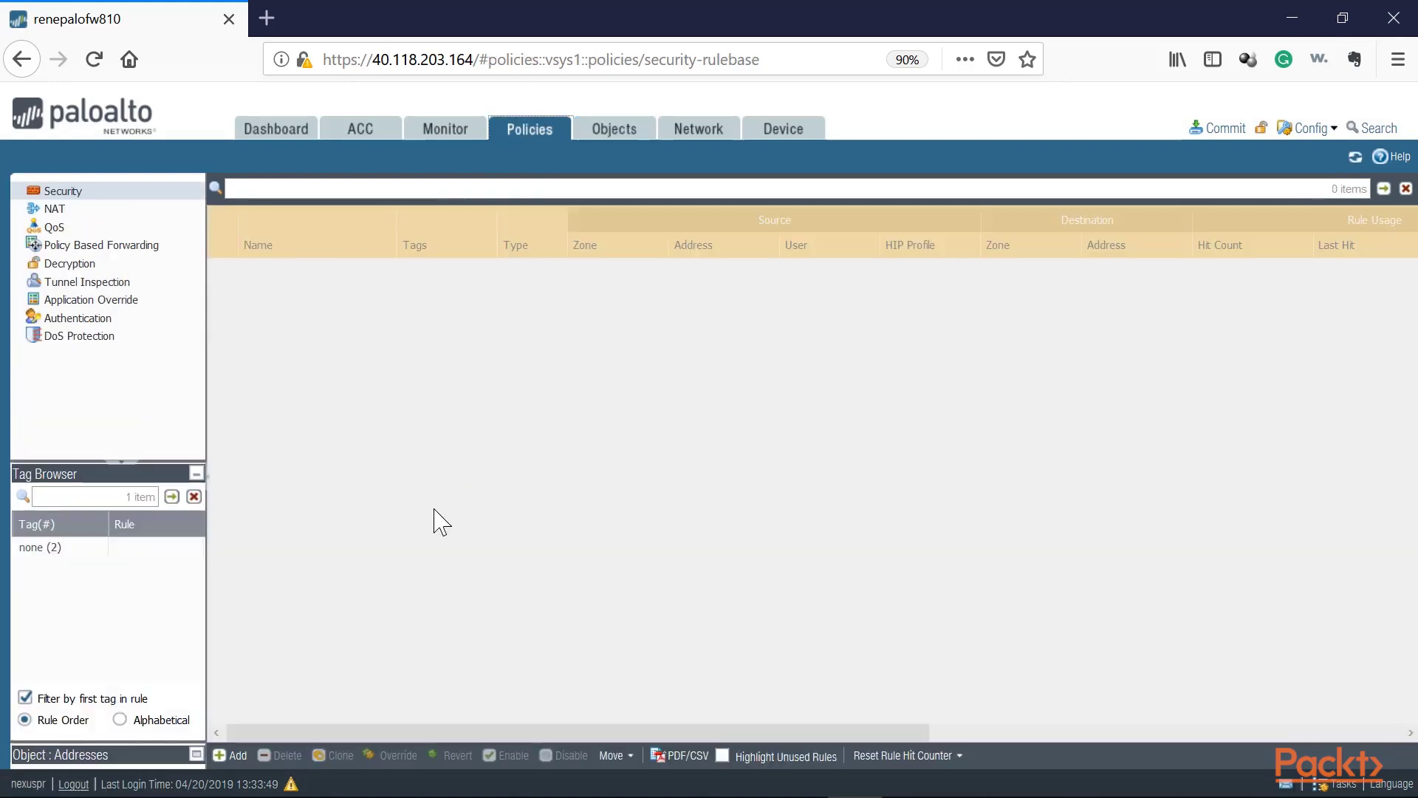
pyautogui.click(369, 293)
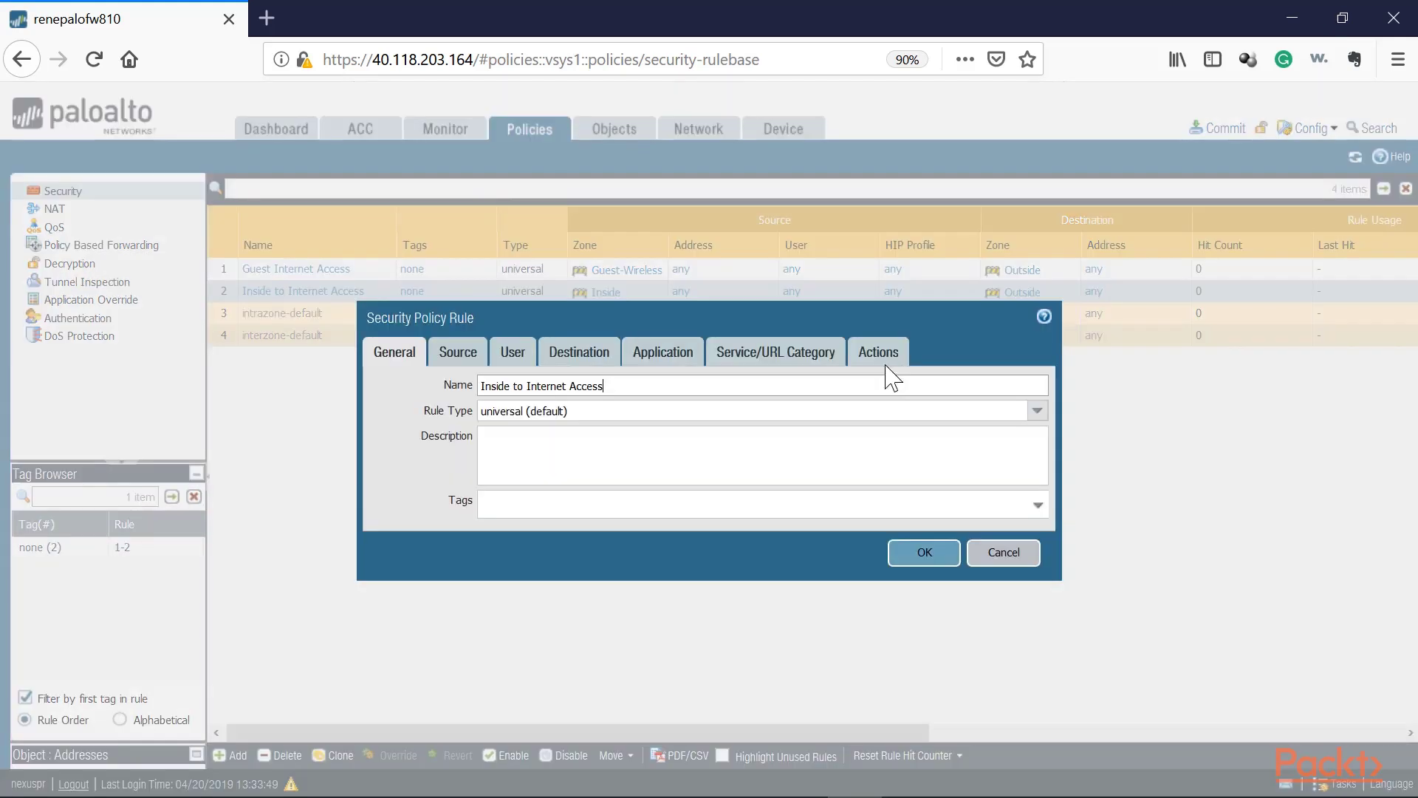
pyautogui.click(883, 358)
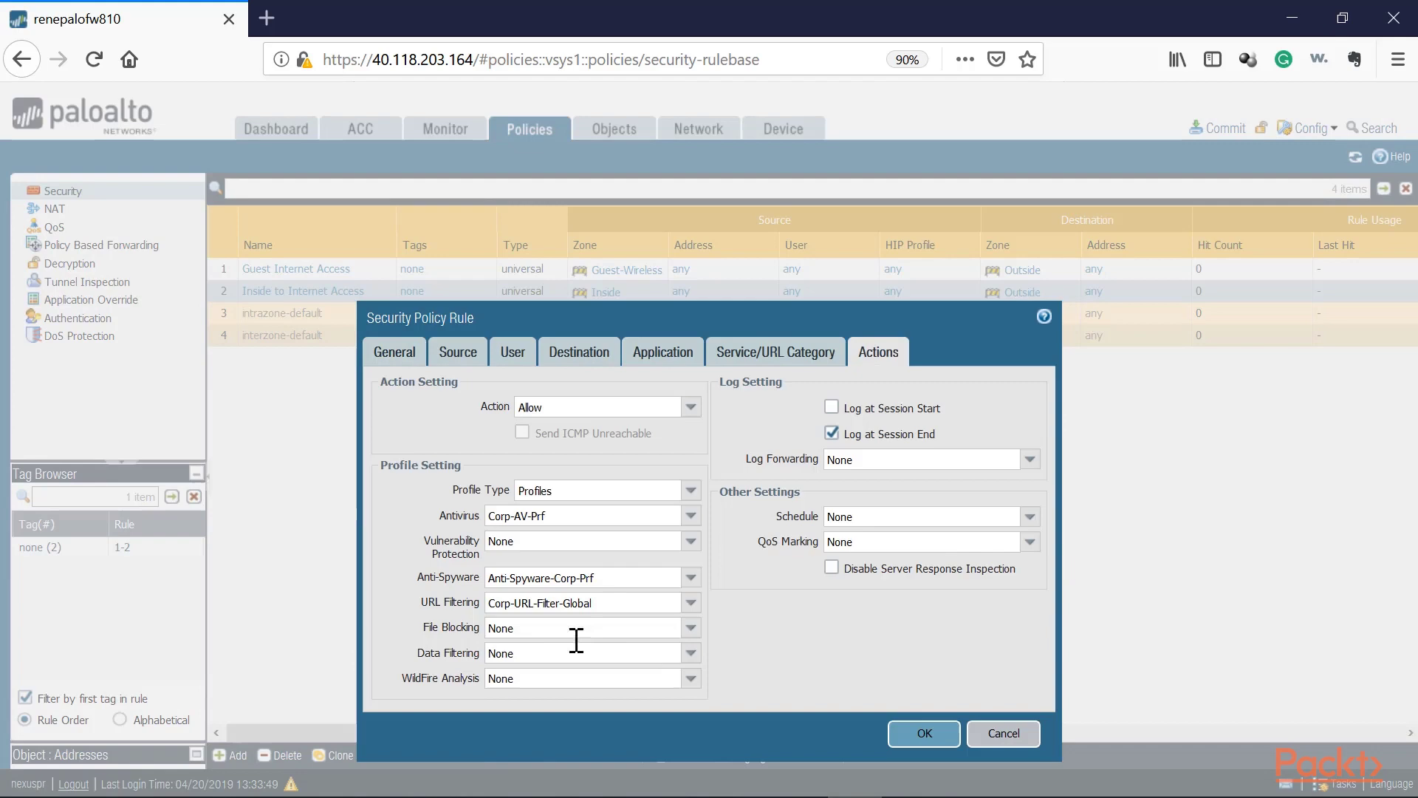
pyautogui.click(691, 628)
pyautogui.click(560, 687)
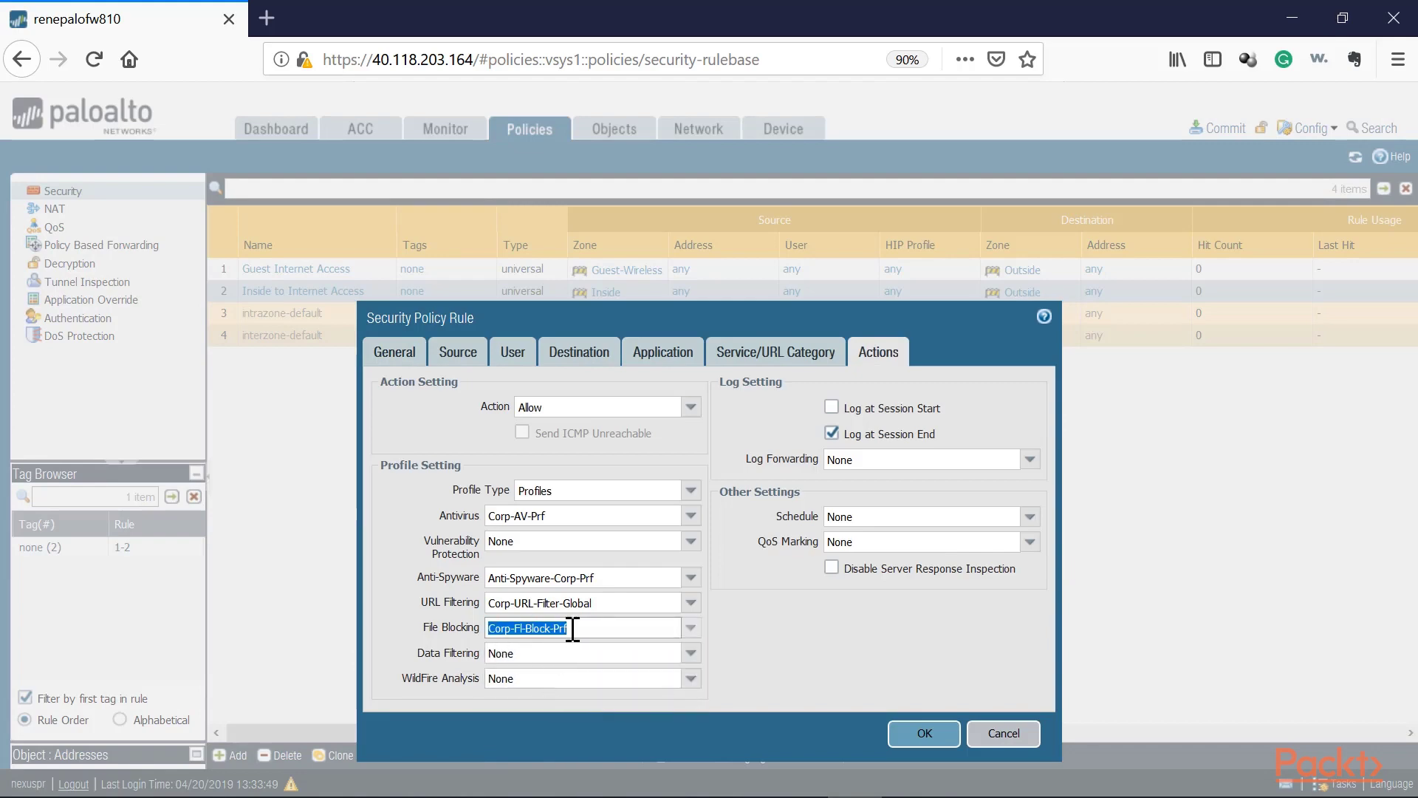
pyautogui.click(923, 734)
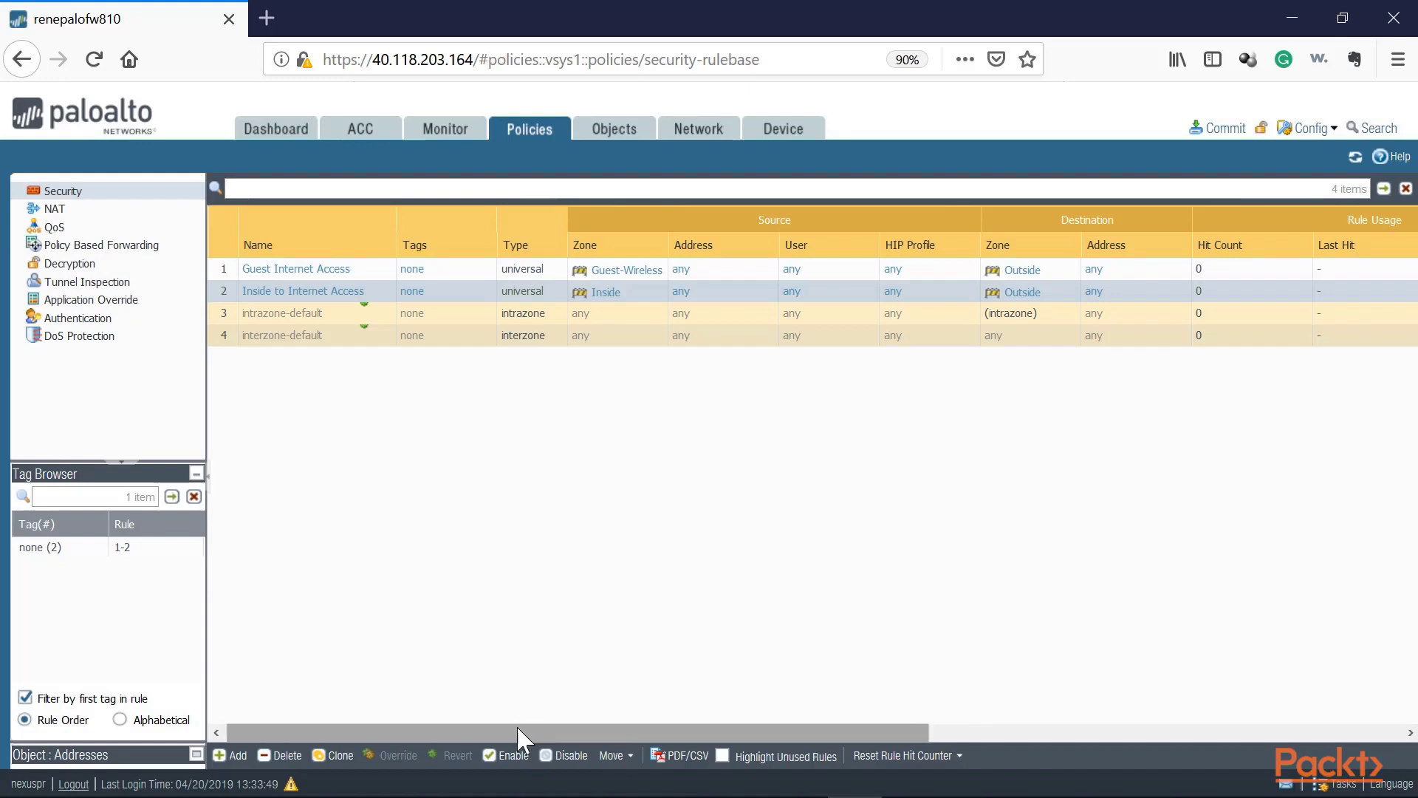
pyautogui.moveTo(520, 737); pyautogui.dragTo(1080, 734)
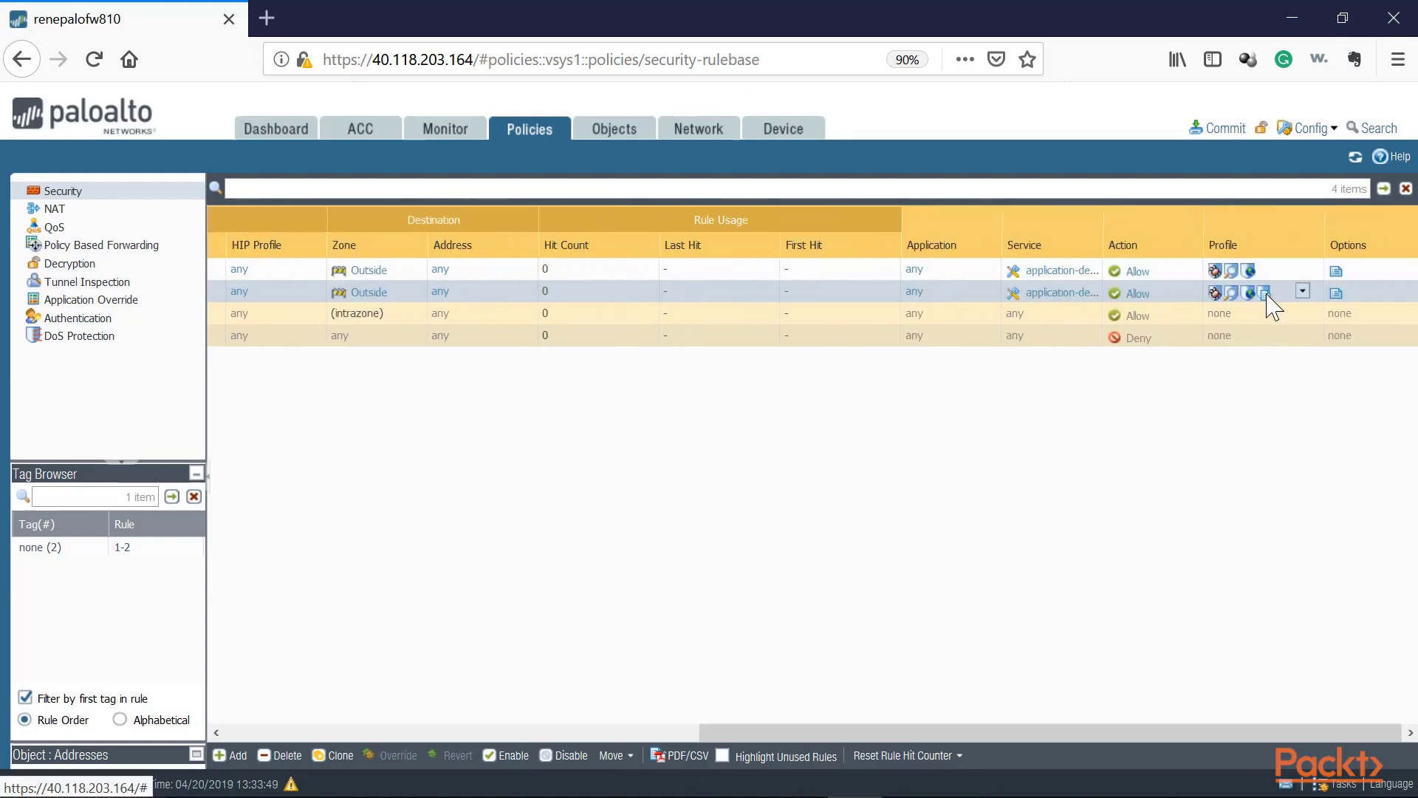
pyautogui.moveTo(1266, 289)
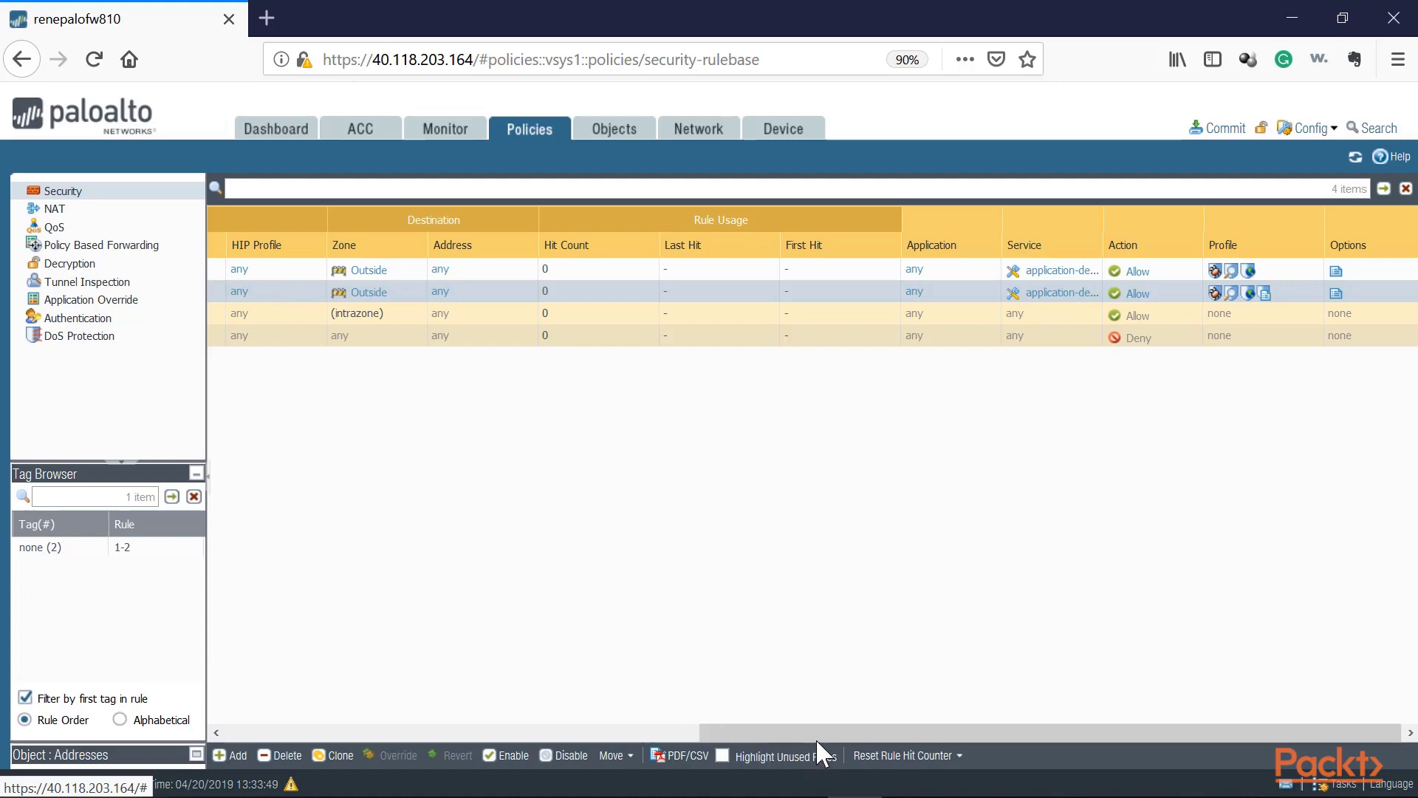
pyautogui.moveTo(816, 733); pyautogui.dragTo(305, 725)
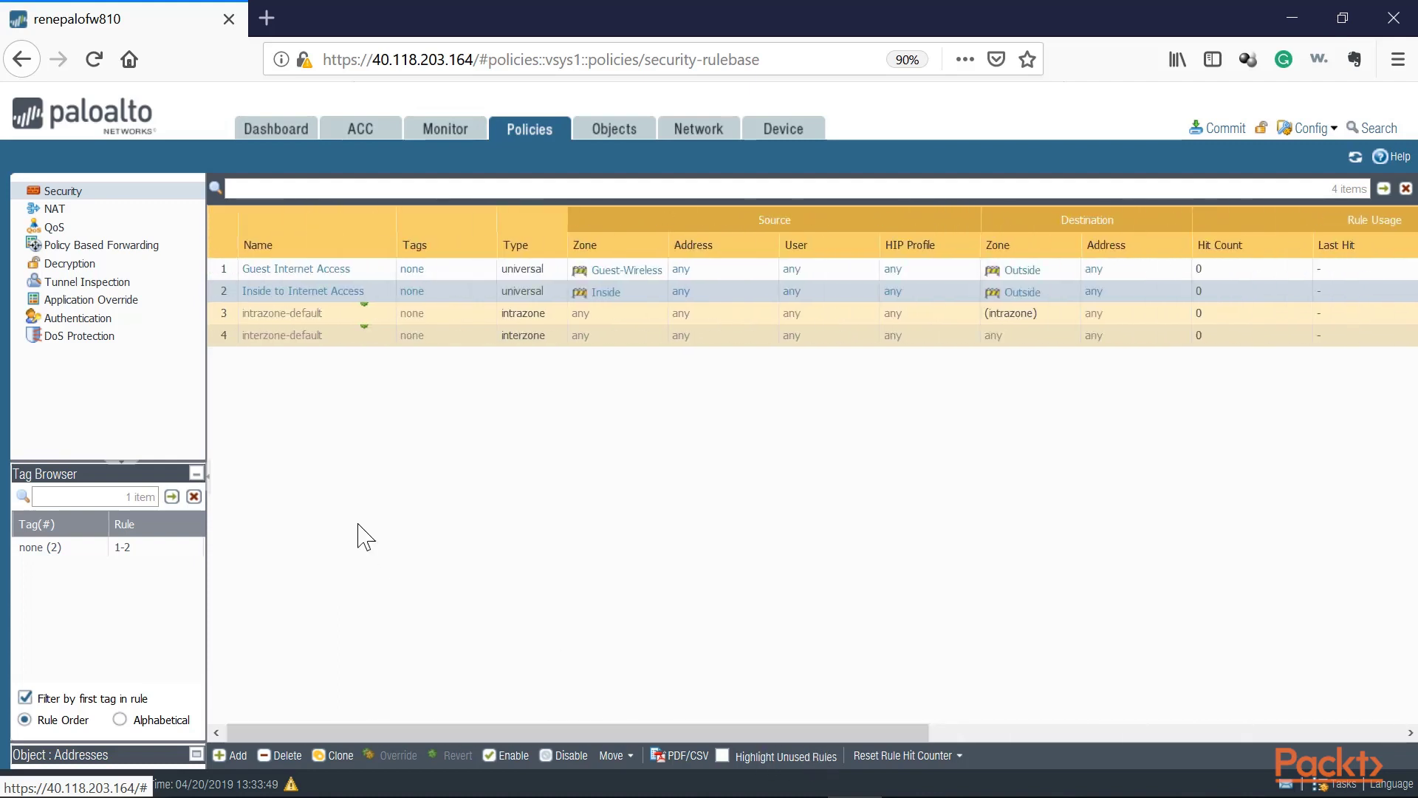